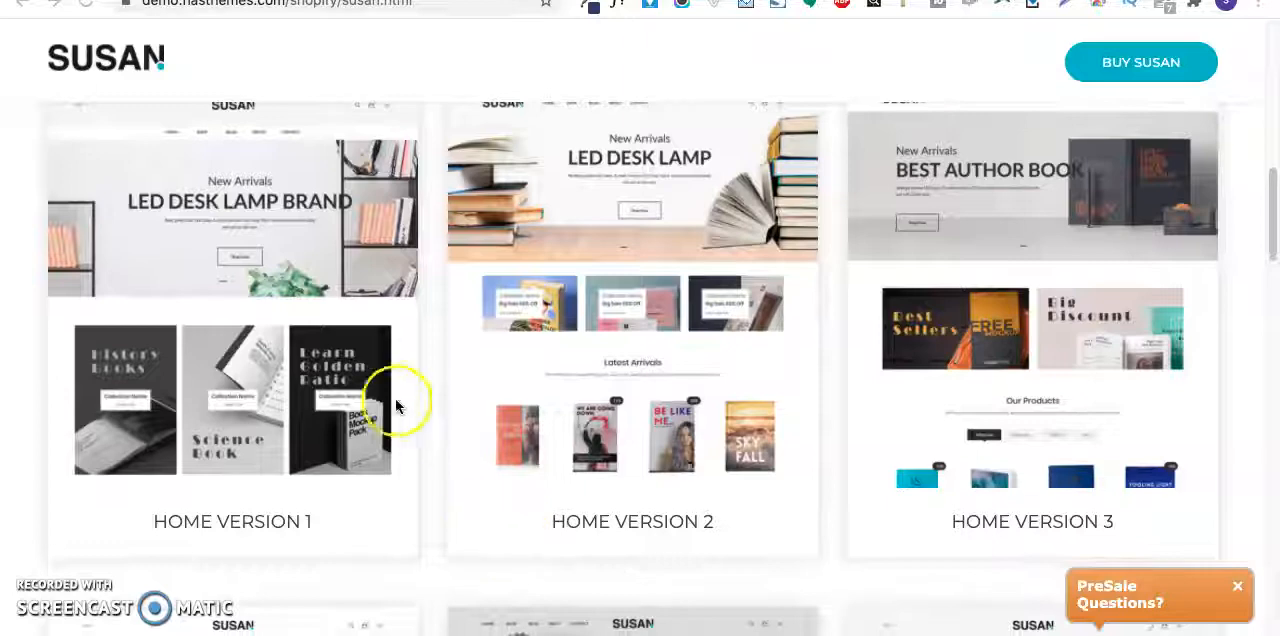
- Look over the six homepage layouts offered on the Susan theme's demo page
scroll(423, 409, "down", 10)
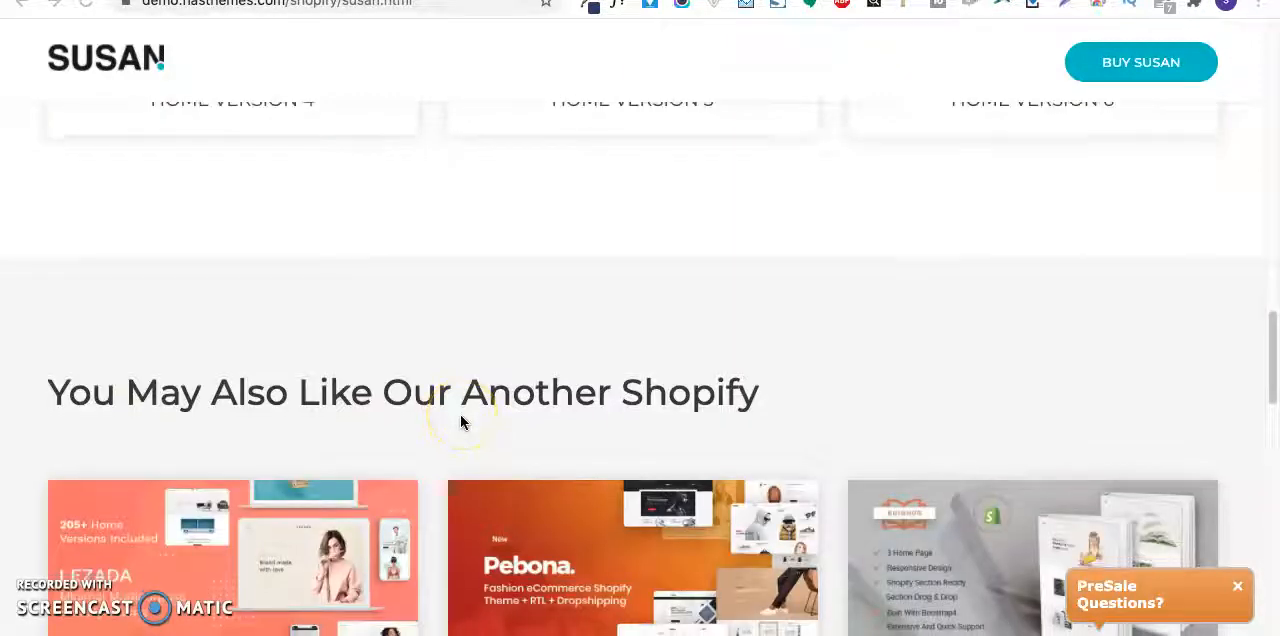
scroll(461, 421, "down", 3)
scroll(461, 421, "up", 10)
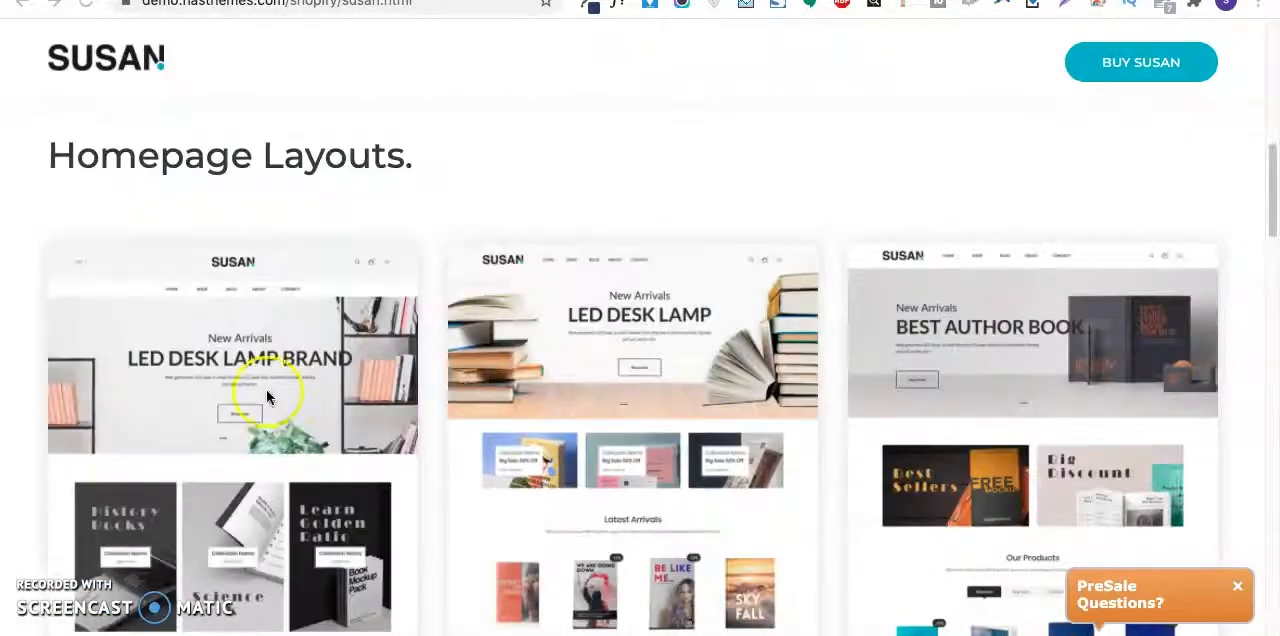
scroll(634, 363, "down", 3)
scroll(567, 163, "up", 8)
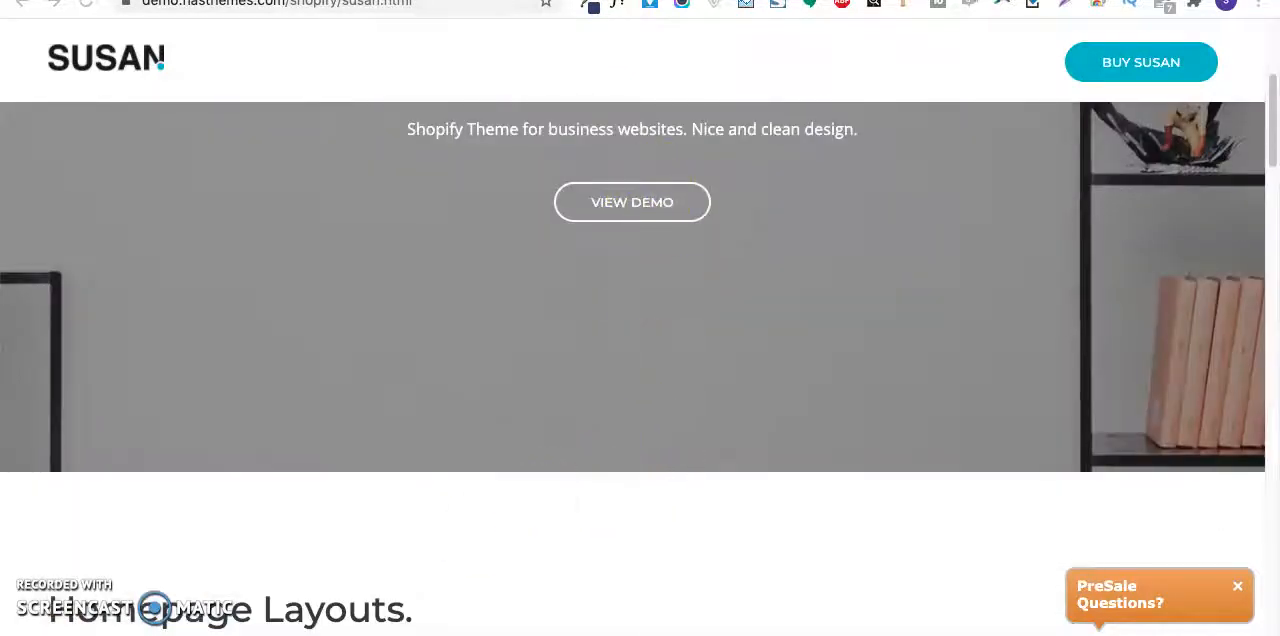
- Switch to Finder and open the website mockup BBooks Website.png from the Downloads folder, enlarged enough to read
left_click(252, 634)
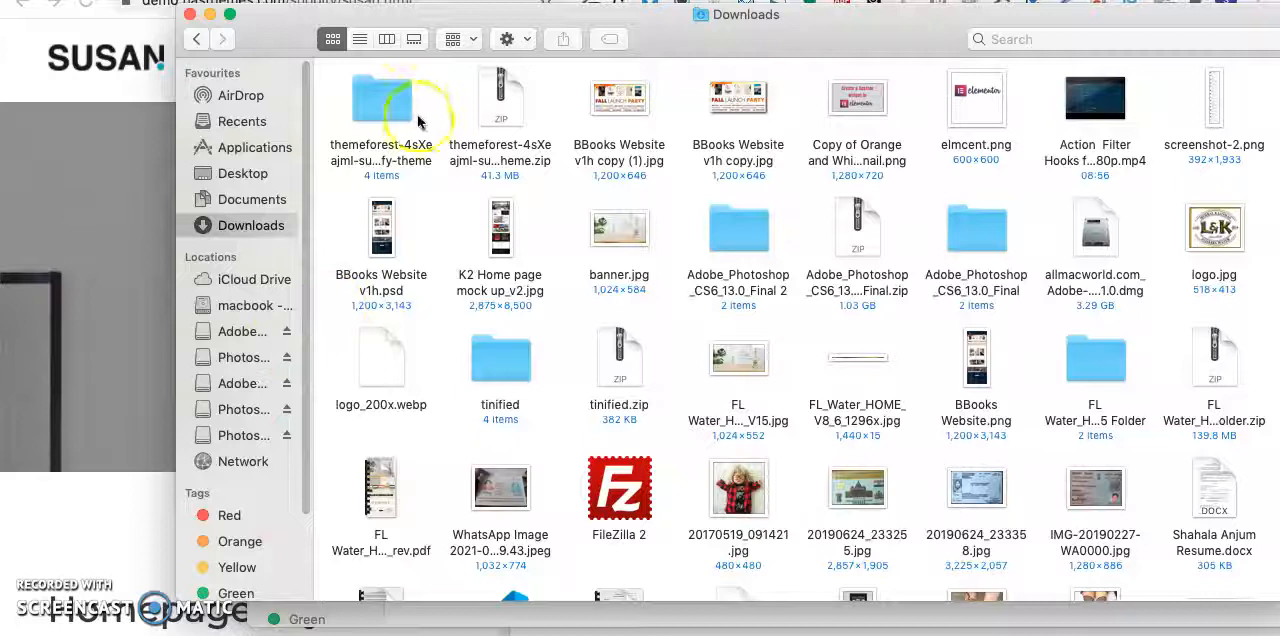
left_click(96, 257)
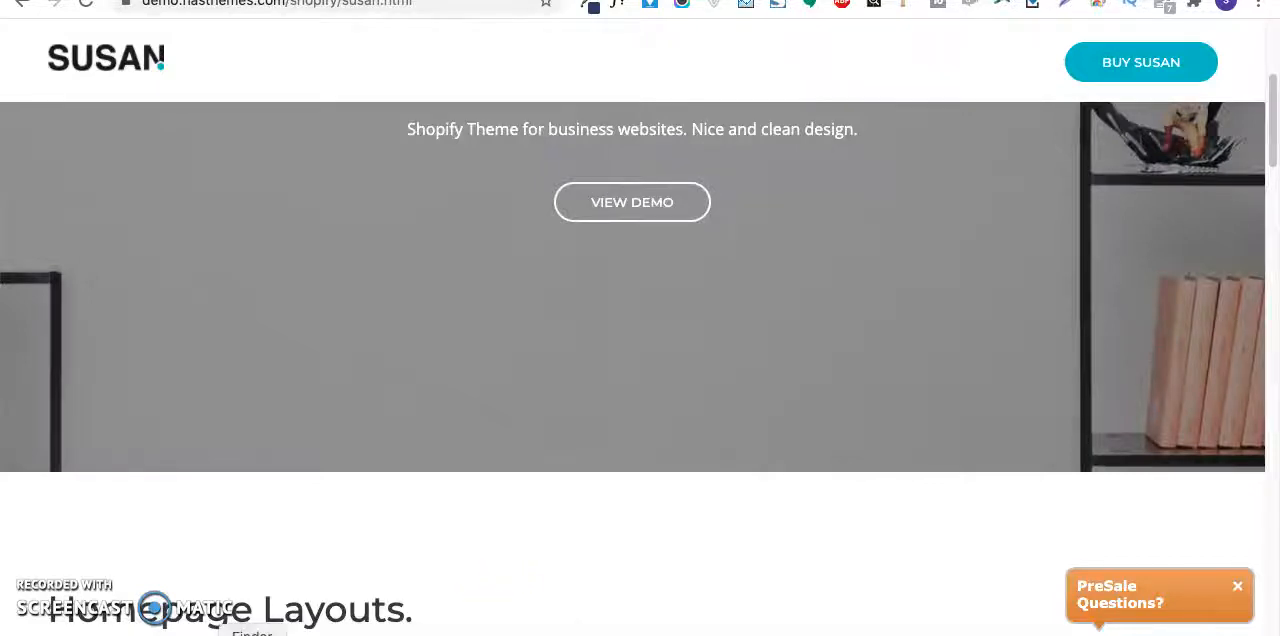
left_click(252, 634)
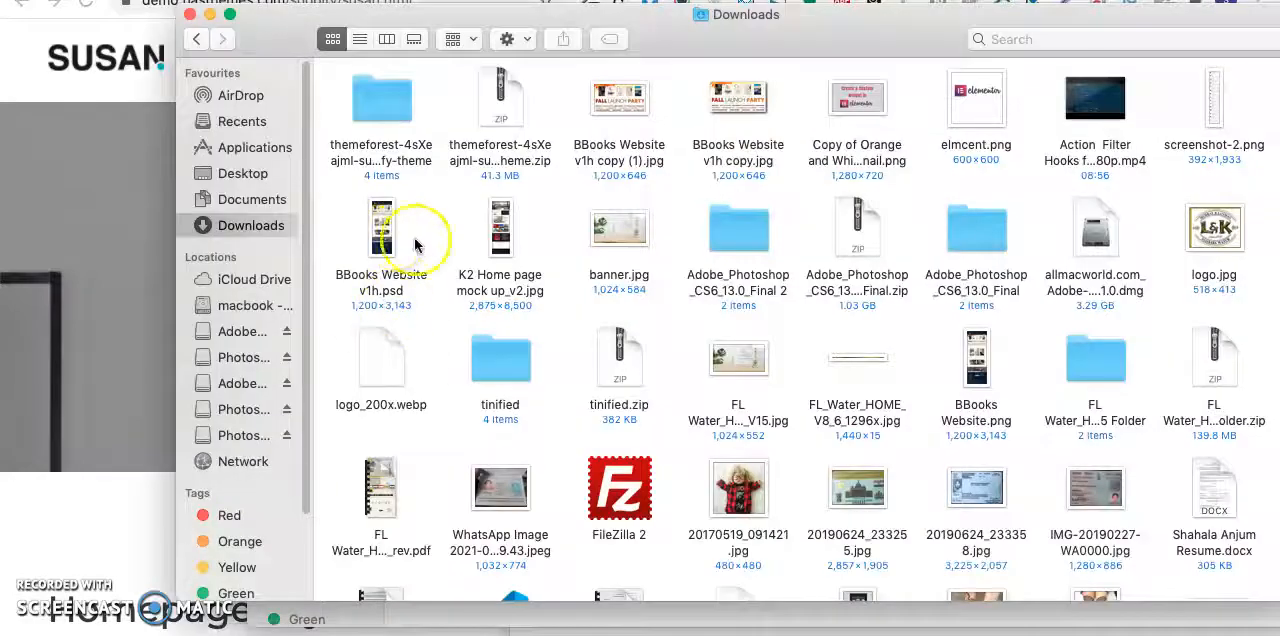
left_click(492, 234)
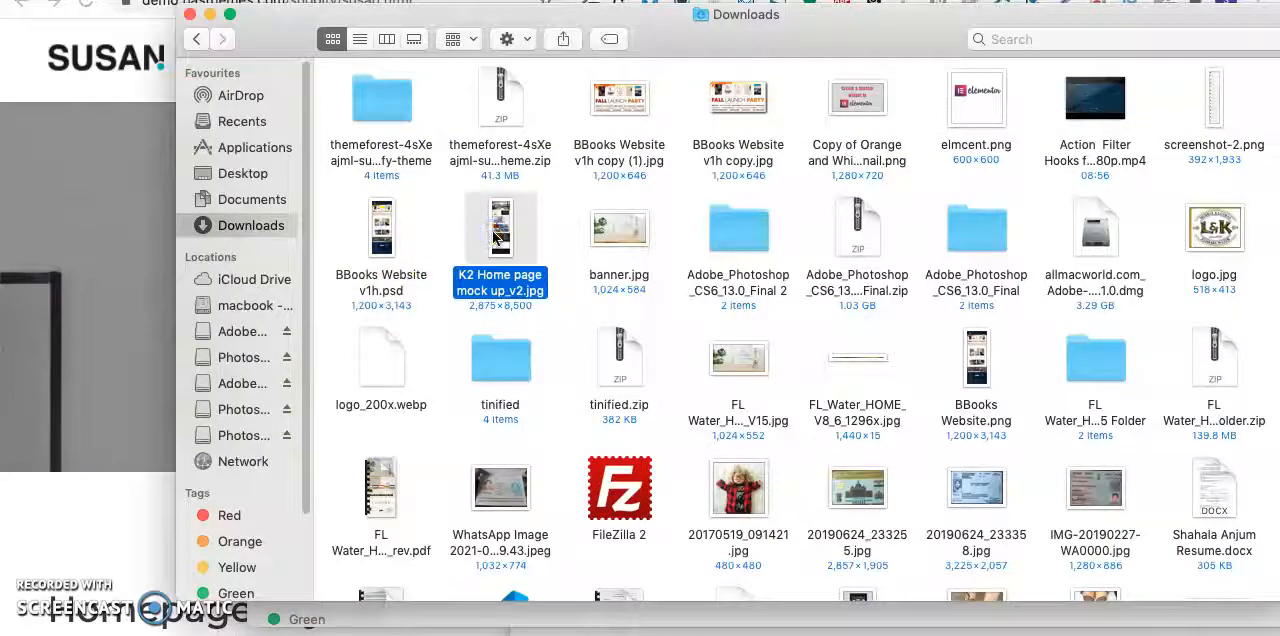
double_click(494, 238)
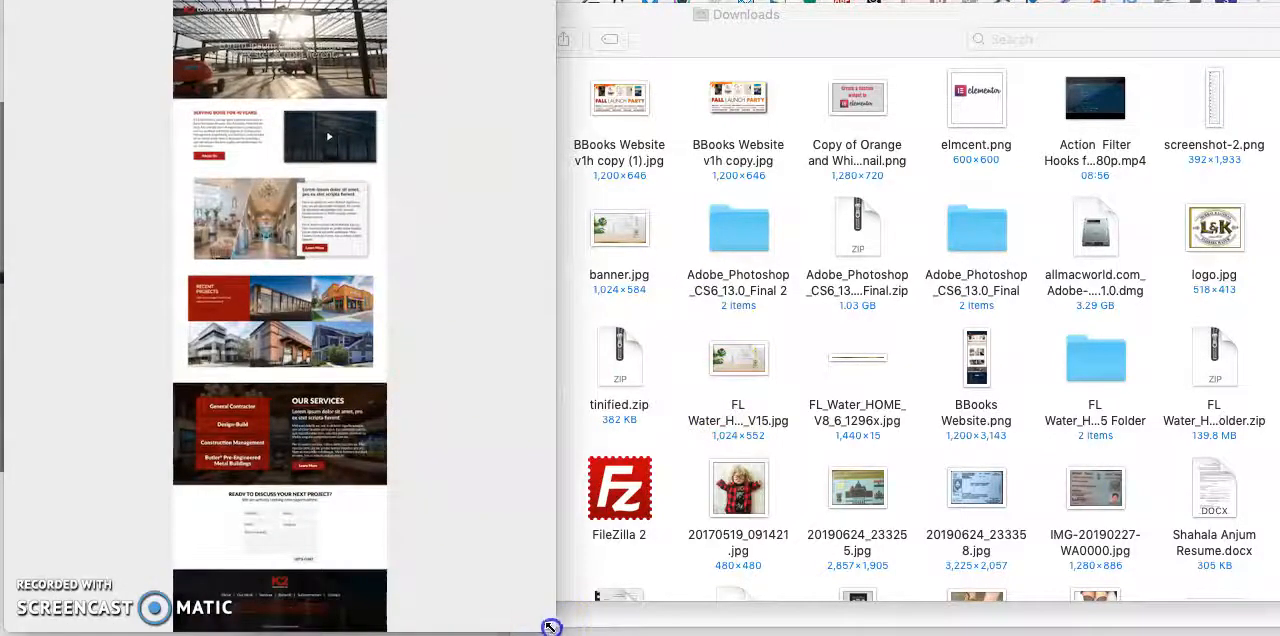
left_click_drag(550, 627, 776, 581)
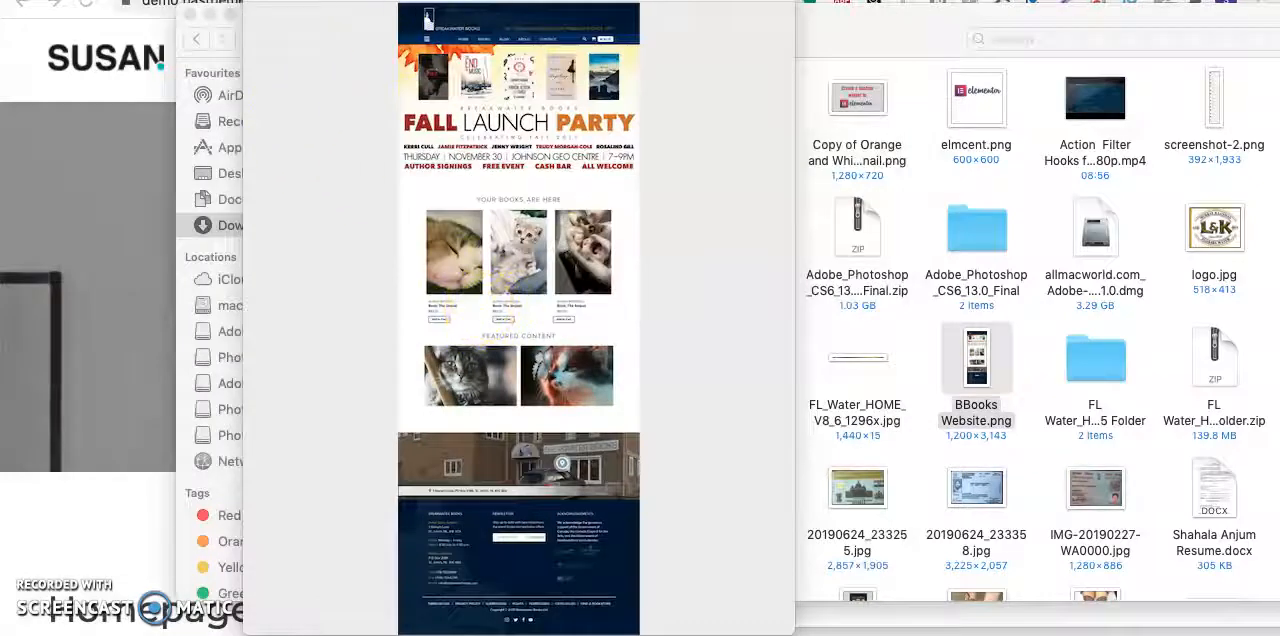
left_click_drag(386, 1, 449, 2)
left_click(408, 18)
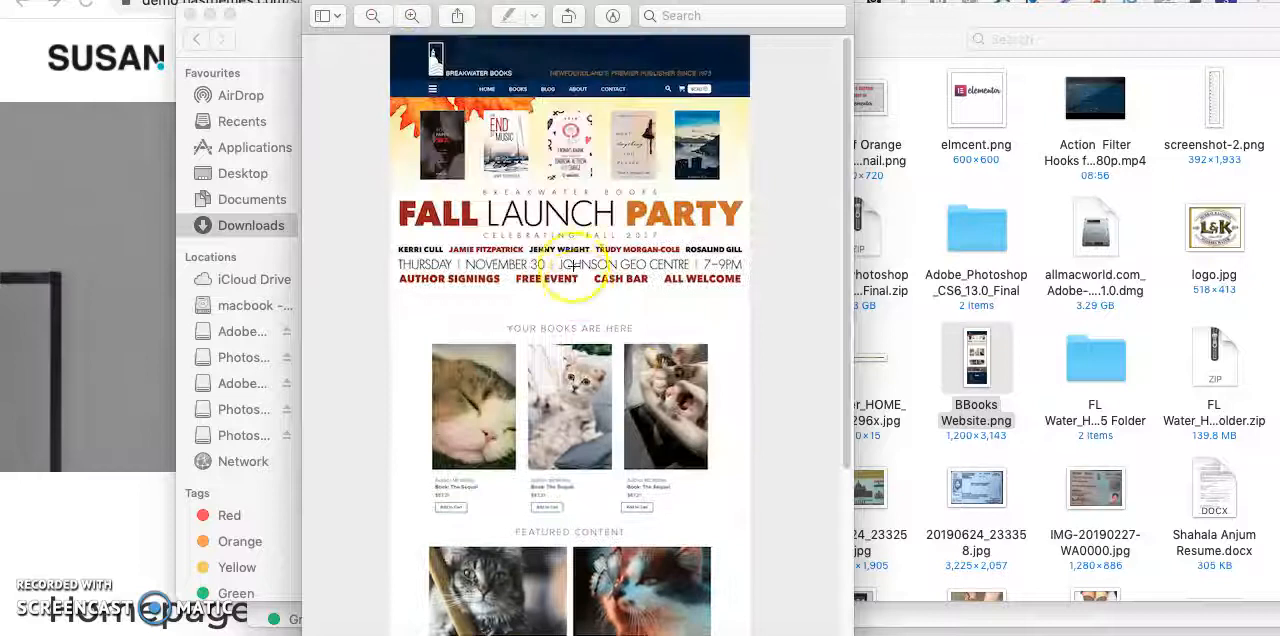
- Mark out the Fall Launch Party banner and the header with its navigation in the mockup using selection rectangles
left_click_drag(398, 105, 771, 300)
left_click_drag(596, 233, 587, 229)
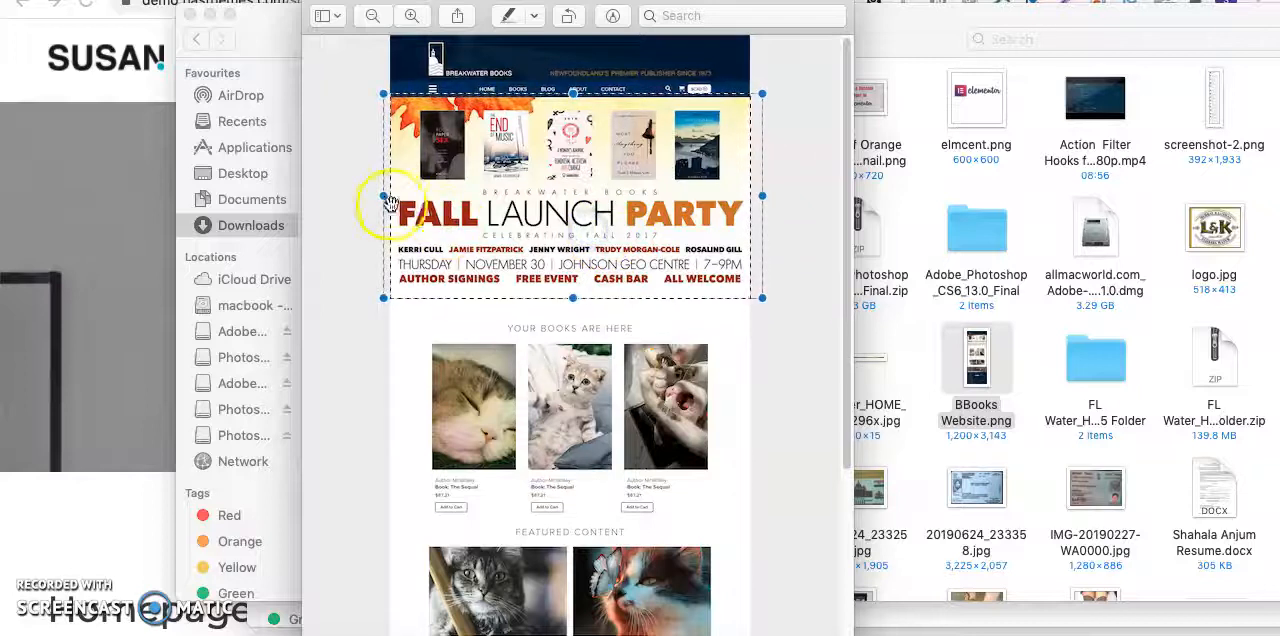
left_click_drag(384, 195, 347, 194)
left_click(447, 47)
left_click_drag(707, 97, 774, 104)
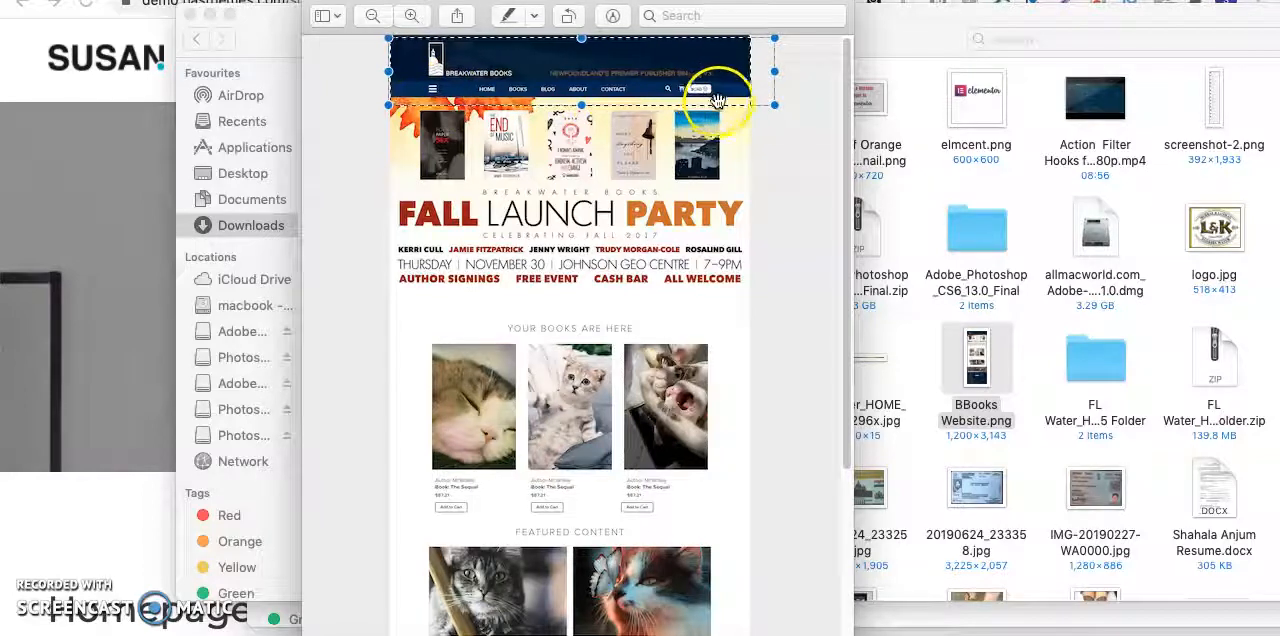
- Mark out the Your Books Are Here and Featured Content sections of the mockup with selection rectangles
scroll(769, 279, "down", 4)
left_click_drag(368, 178, 781, 388)
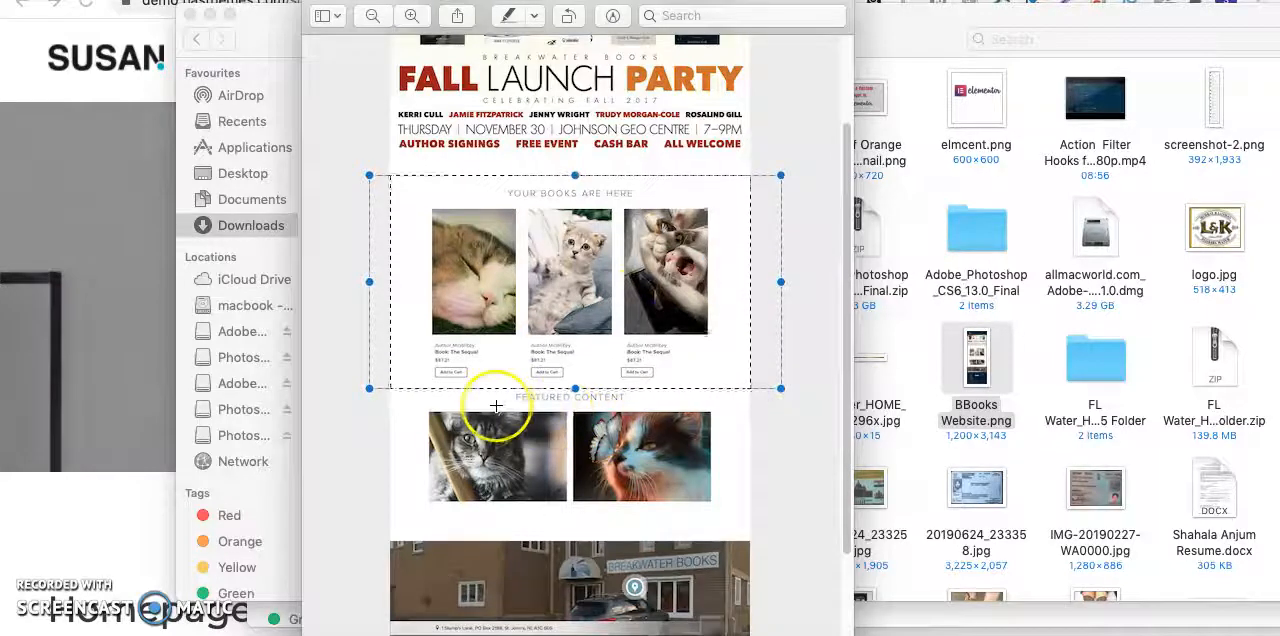
scroll(646, 330, "down", 2)
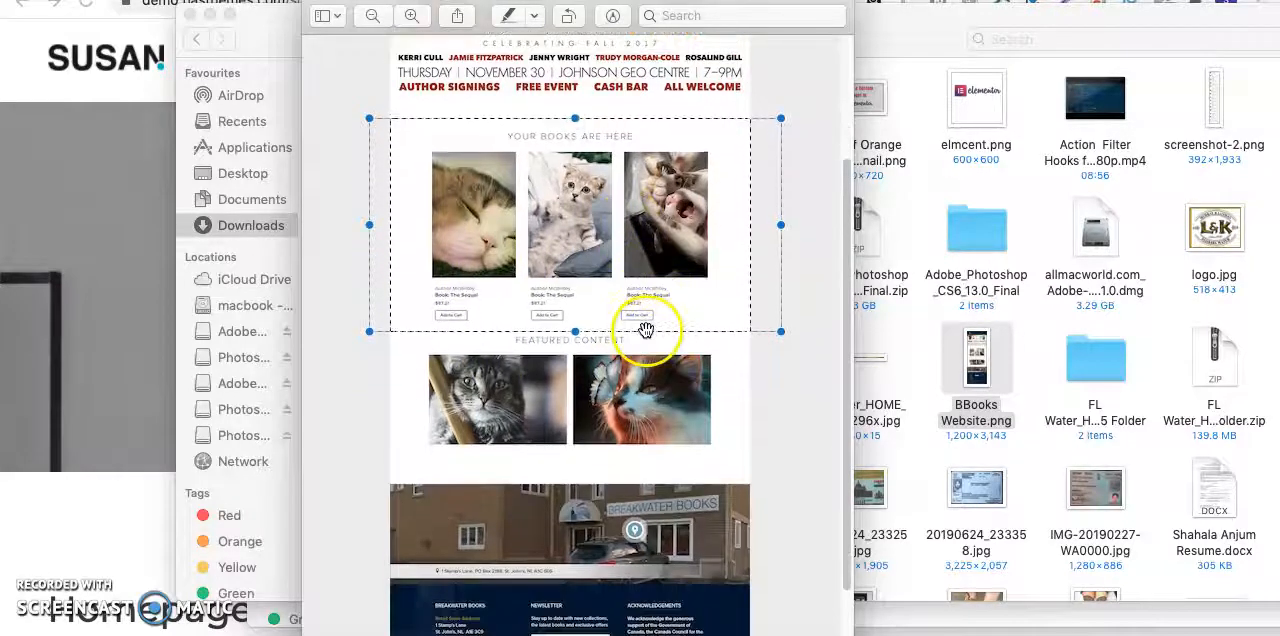
left_click(634, 381)
left_click_drag(393, 331, 772, 455)
- Examine the storefront photo section and the footer columns at the end of the mockup, and return to its header
mouse_move(401, 469)
left_mouse_down()
mouse_move(471, 508)
mouse_move(694, 571)
left_mouse_up()
scroll(690, 568, "down", 3)
left_click(530, 486)
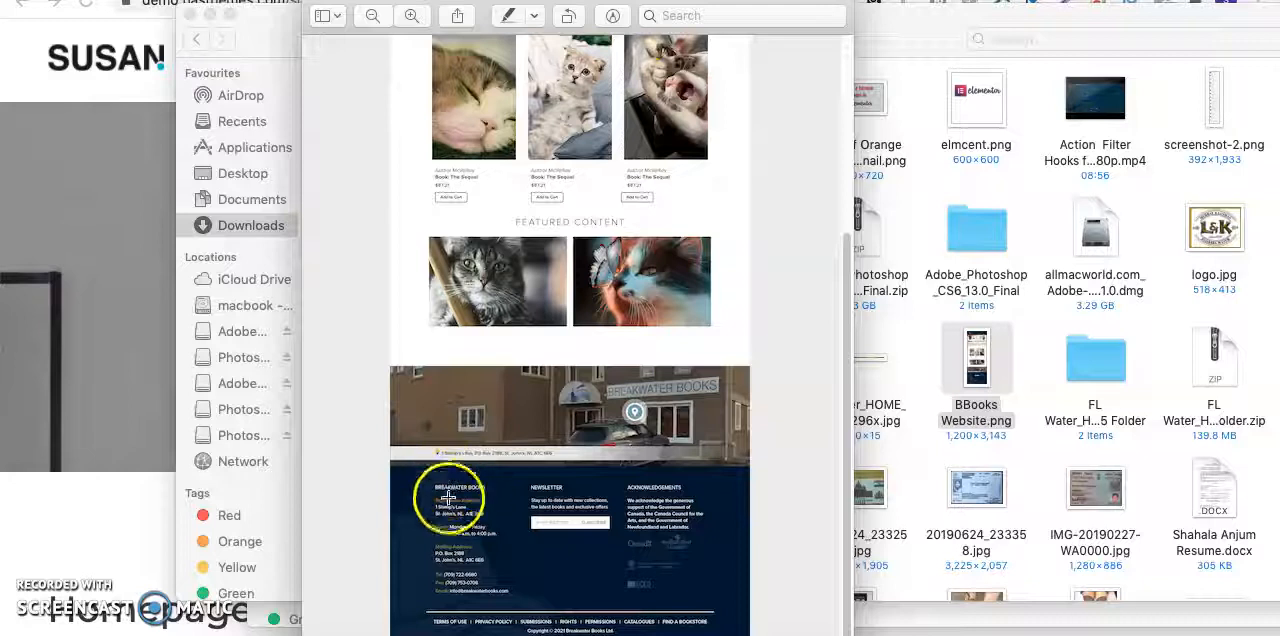
scroll(480, 466, "up", 5)
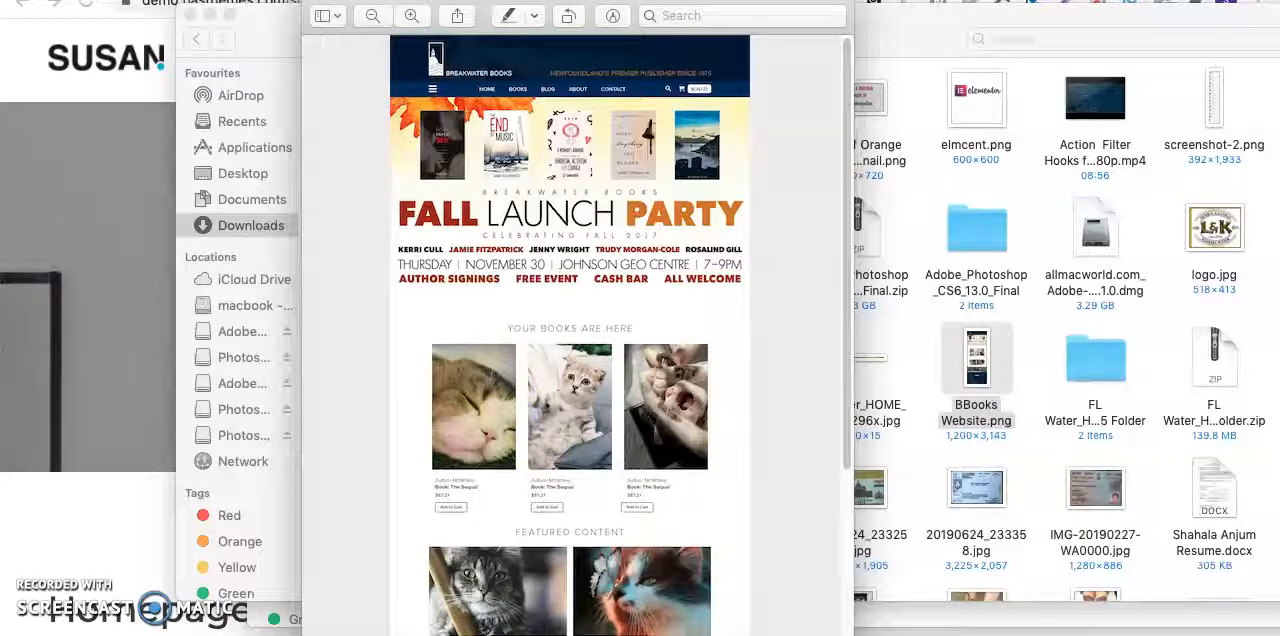
- Switch back to the browser and compare the Susan theme's homepage layouts with the mockup
left_click(145, 205)
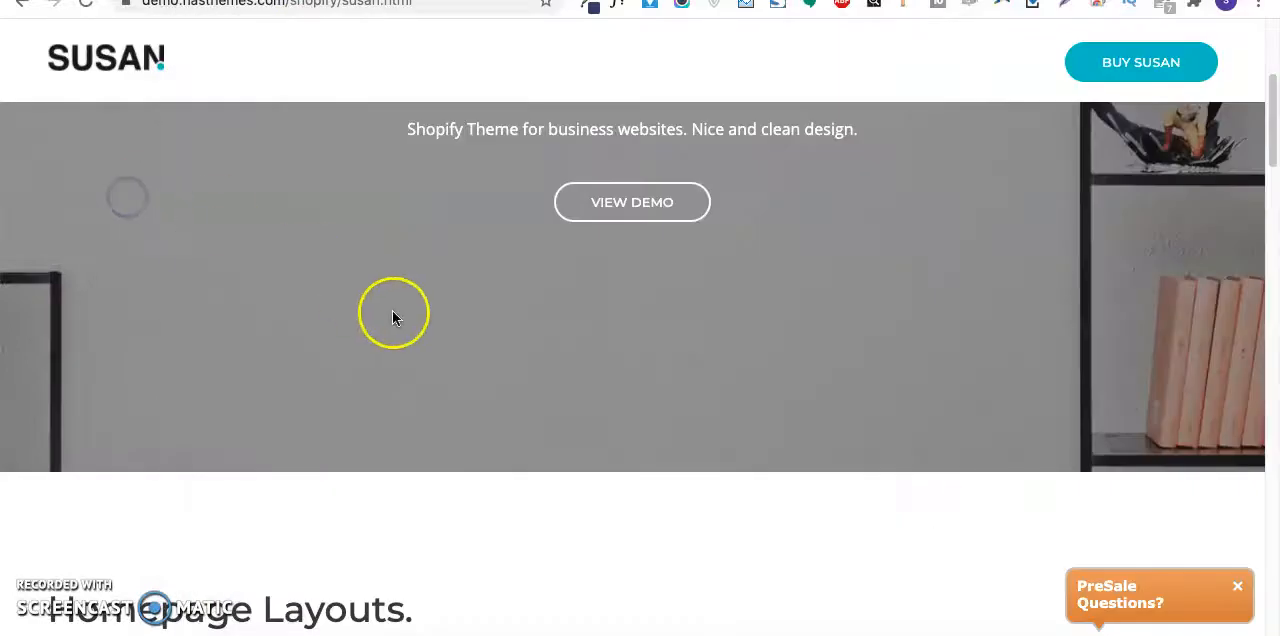
scroll(397, 311, "down", 6)
scroll(272, 268, "up", 5)
scroll(271, 271, "down", 8)
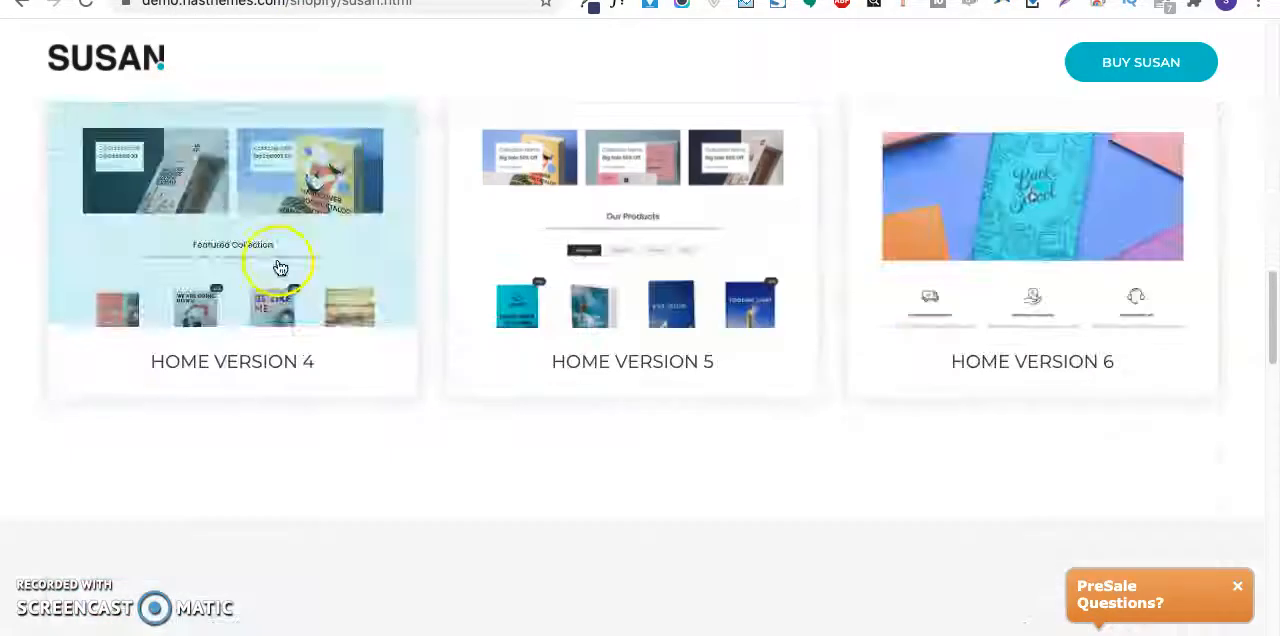
scroll(291, 263, "up", 5)
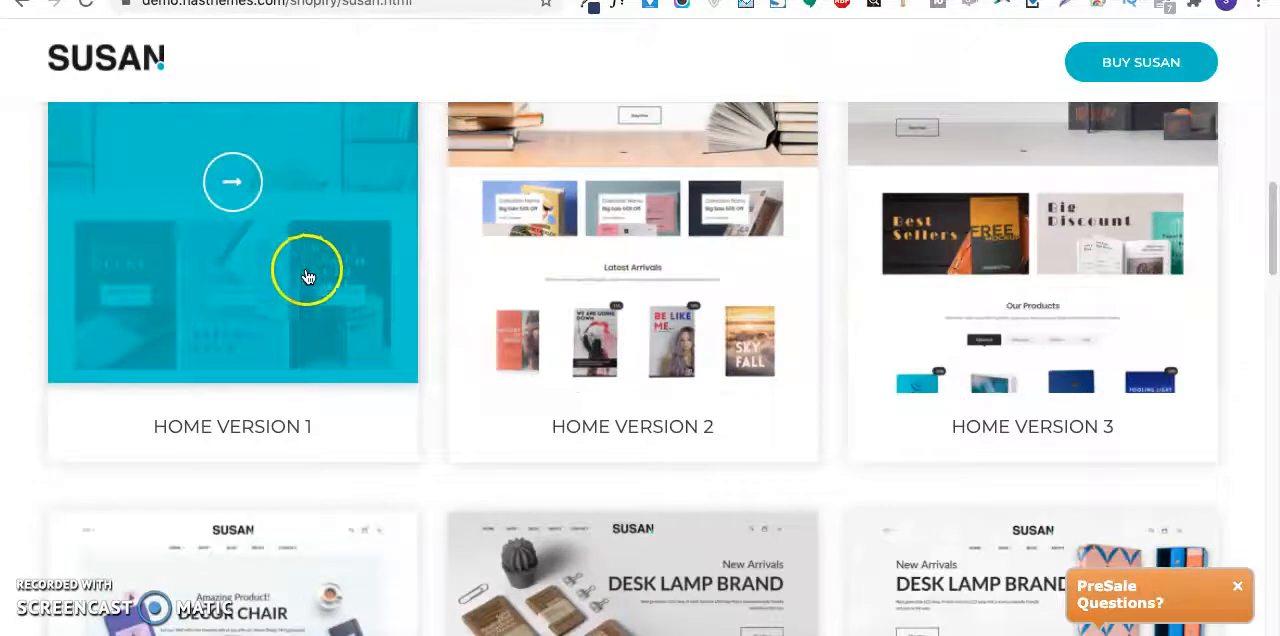
scroll(437, 385, "down", 2)
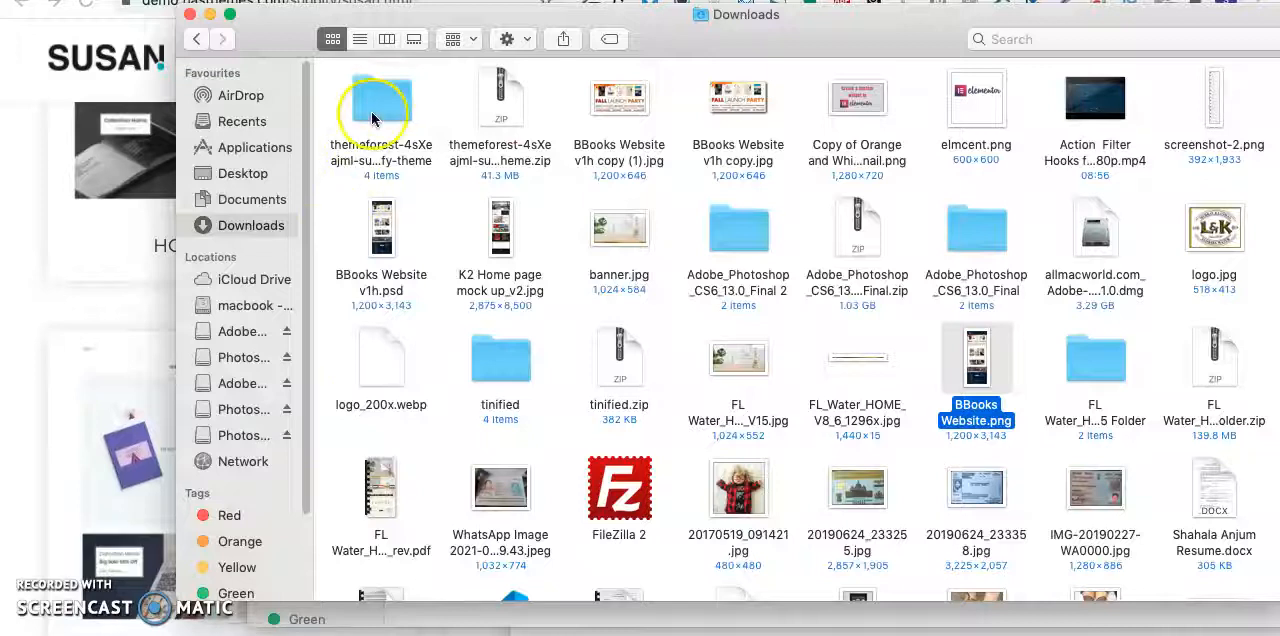
- Switch to Finder and open the extracted ThemeForest Susan book store theme folder in Downloads
left_click(383, 103)
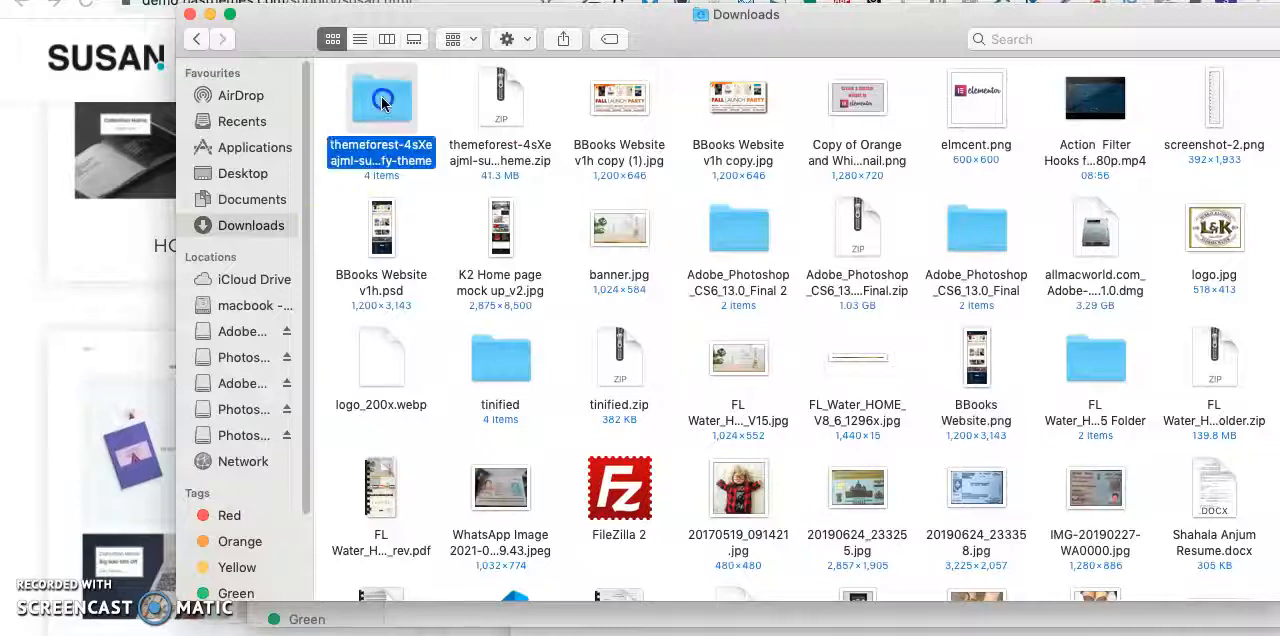
double_click(383, 103)
left_click_drag(800, 142, 329, 106)
left_click(582, 233)
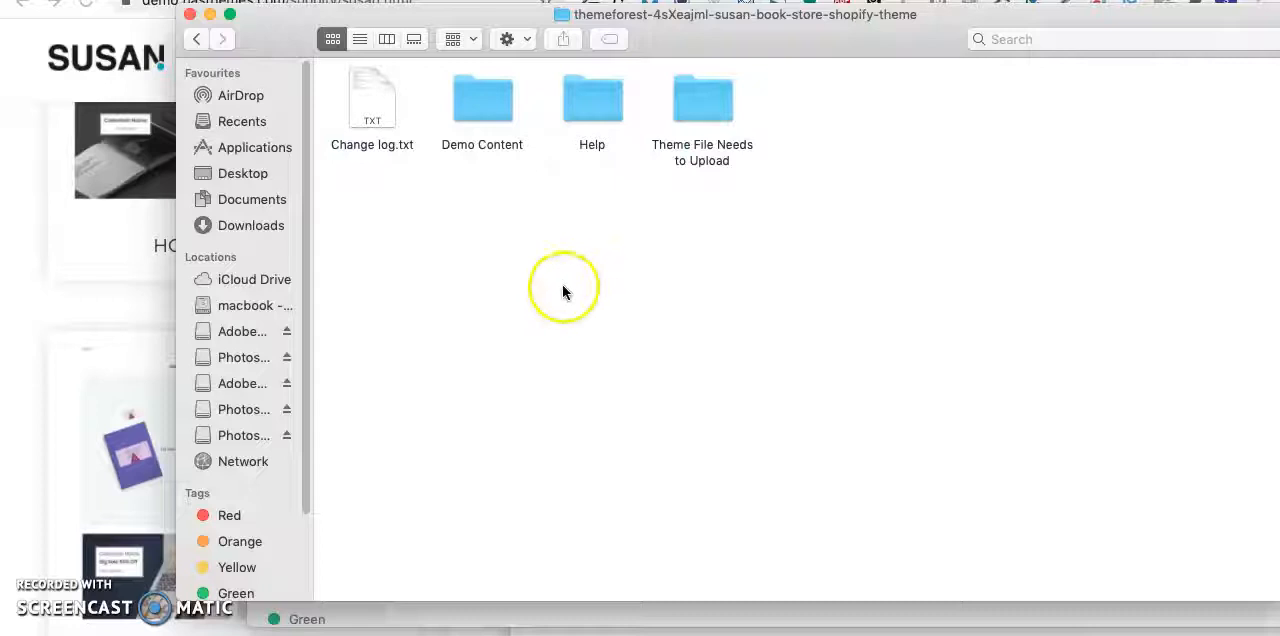
- Check the contents of the Demo Products folder inside Demo Content and return to Demo Content
double_click(478, 104)
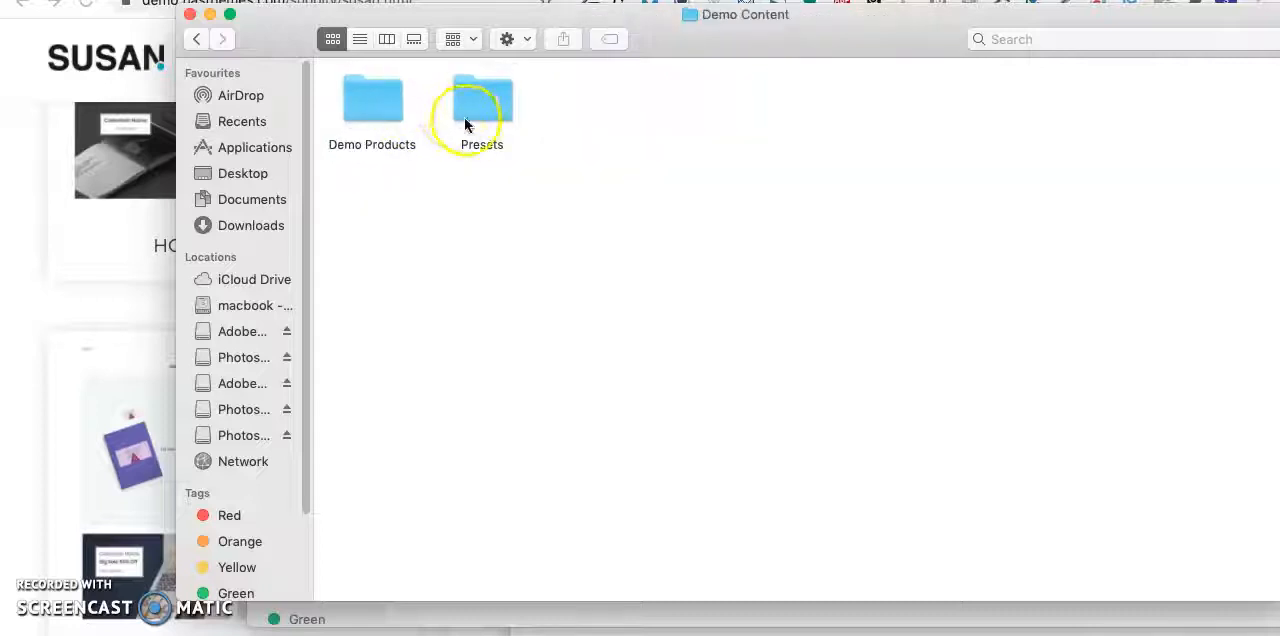
double_click(371, 99)
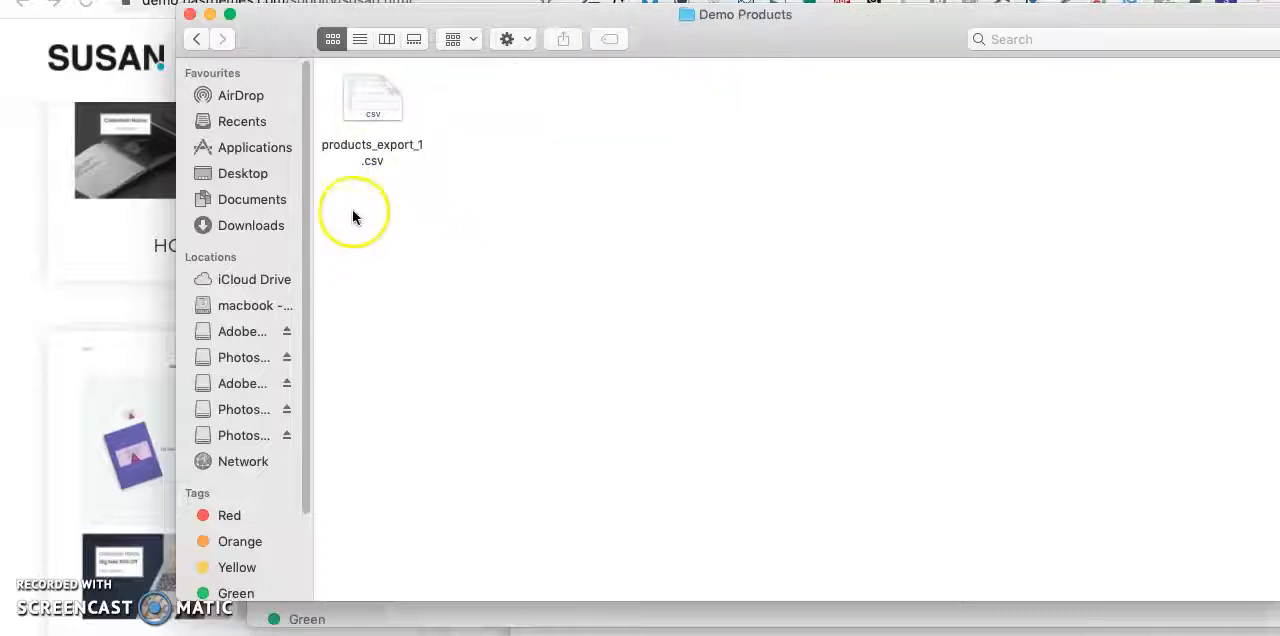
left_click(197, 40)
- Open the Presets folder and view the home-3.txt preset file in the text editor
double_click(491, 100)
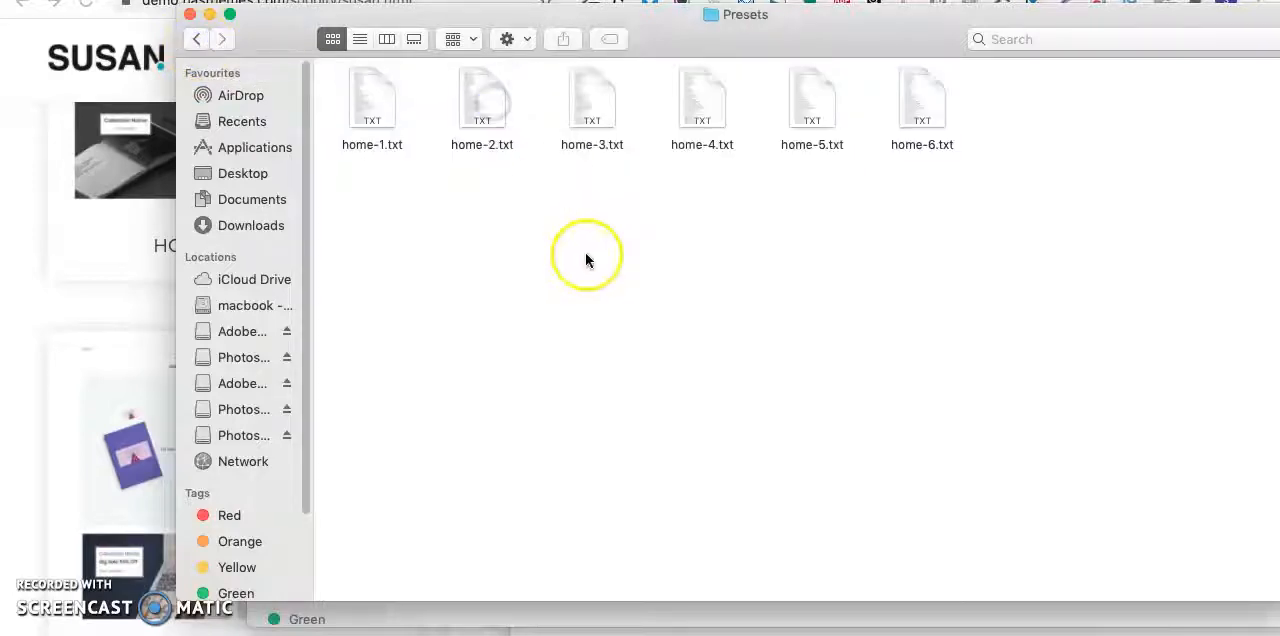
left_click_drag(330, 100, 966, 160)
left_click(951, 197)
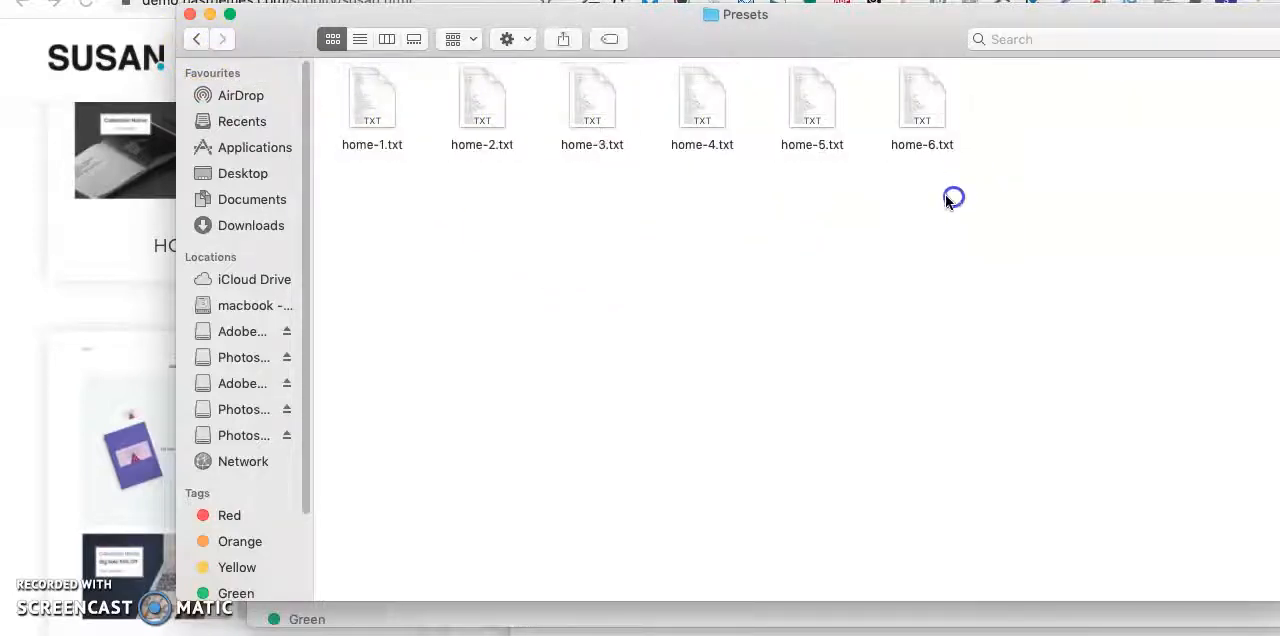
double_click(589, 104)
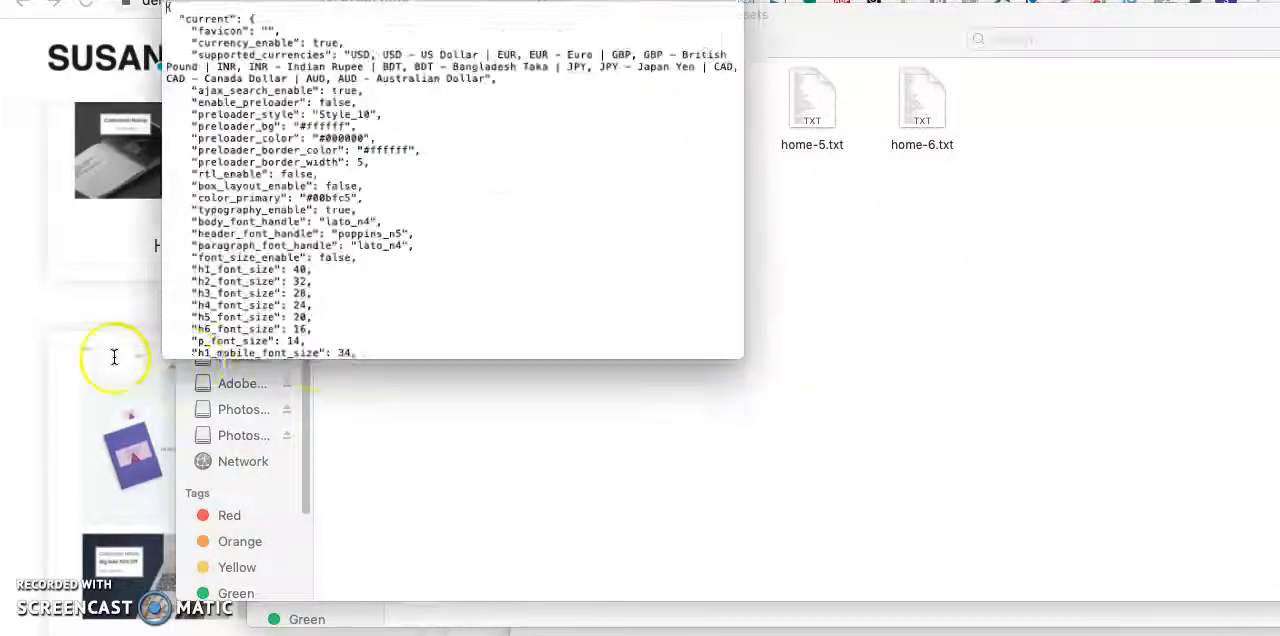
- Switch back to the browser and open the live demo of Home Version 3 from the homepage layouts
left_click(46, 309)
scroll(515, 270, "up", 4)
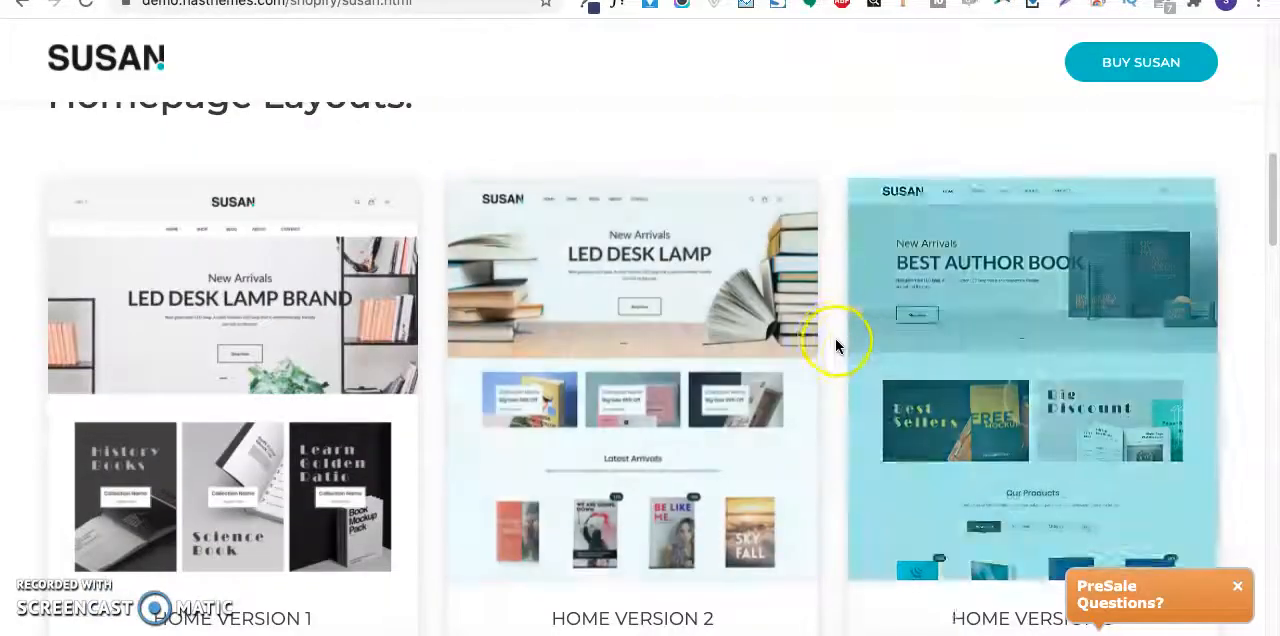
scroll(840, 340, "down", 2)
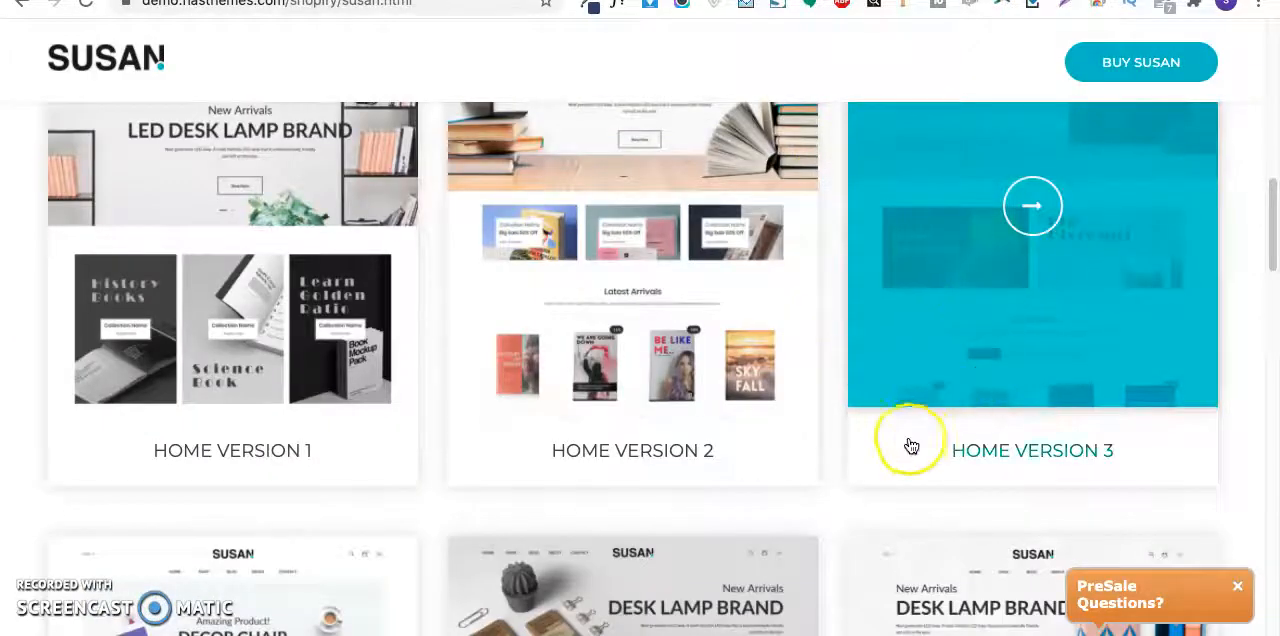
left_click(1116, 366)
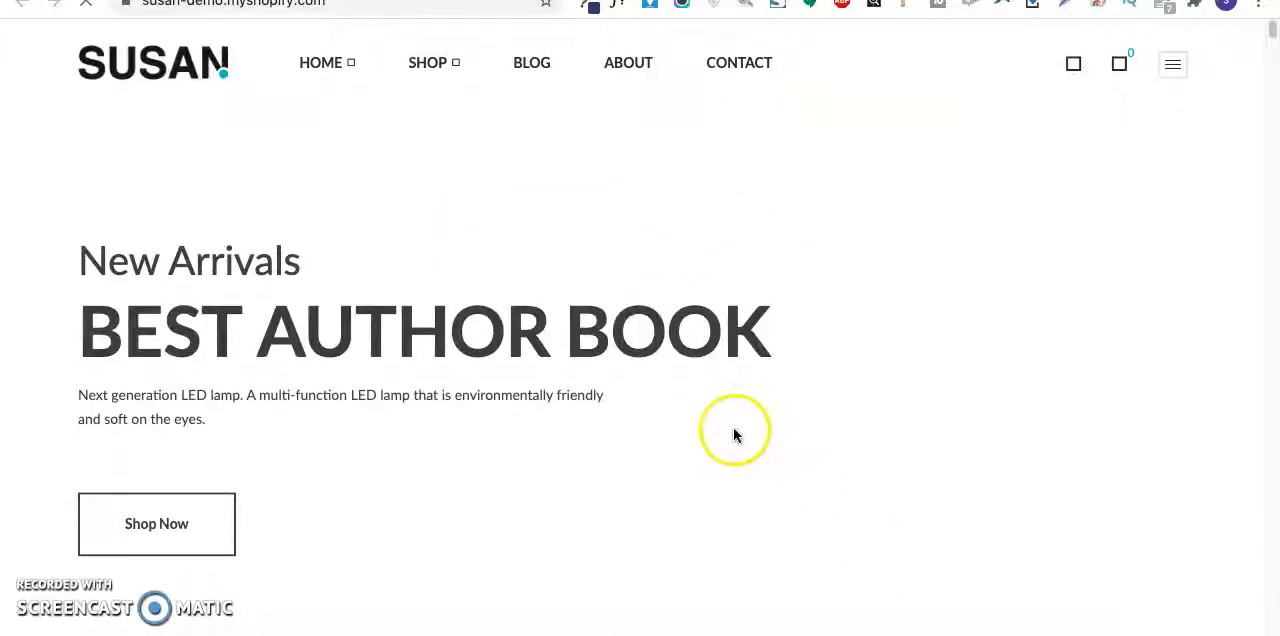
- Review the Home Version 3 demo's collection banners, product section and header, ending at the page's start
scroll(731, 434, "down", 2)
scroll(733, 435, "down", 7)
scroll(860, 535, "up", 9)
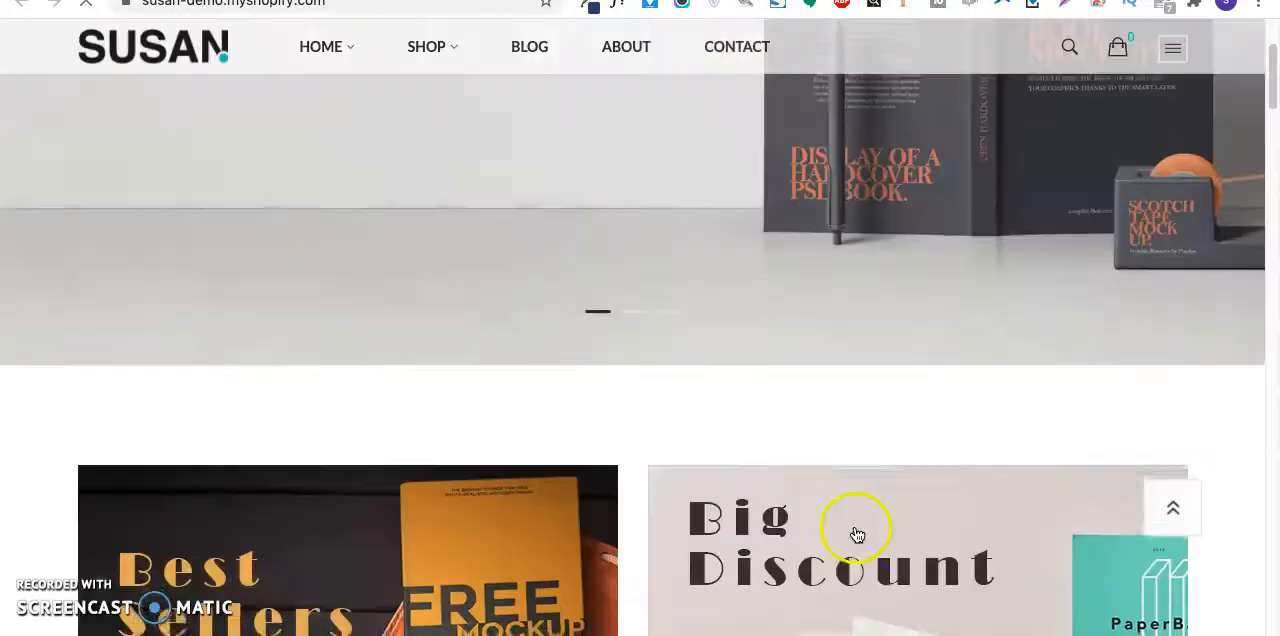
scroll(569, 400, "down", 8)
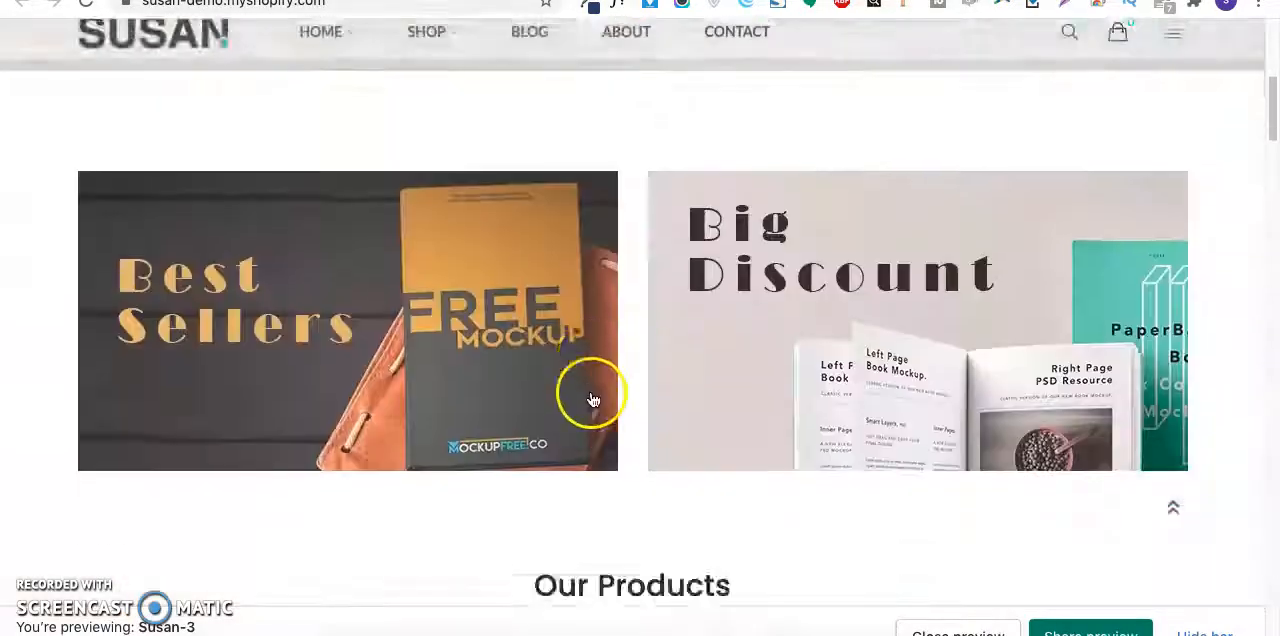
scroll(594, 398, "down", 10)
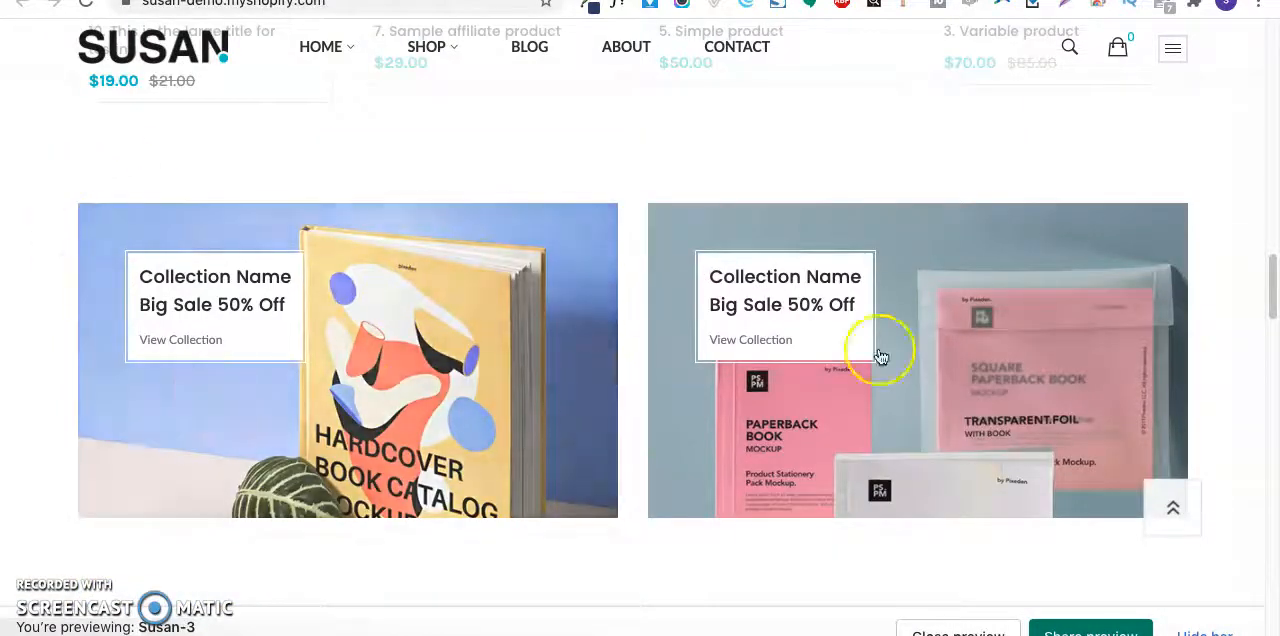
scroll(543, 380, "up", 6)
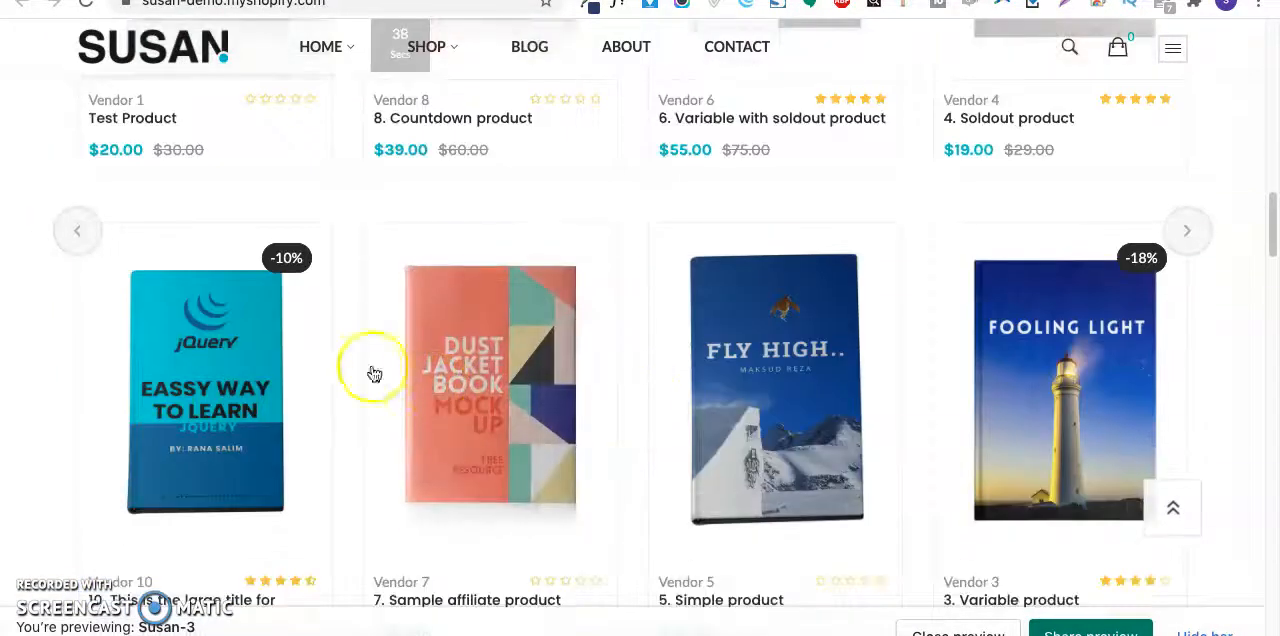
scroll(945, 335, "up", 10)
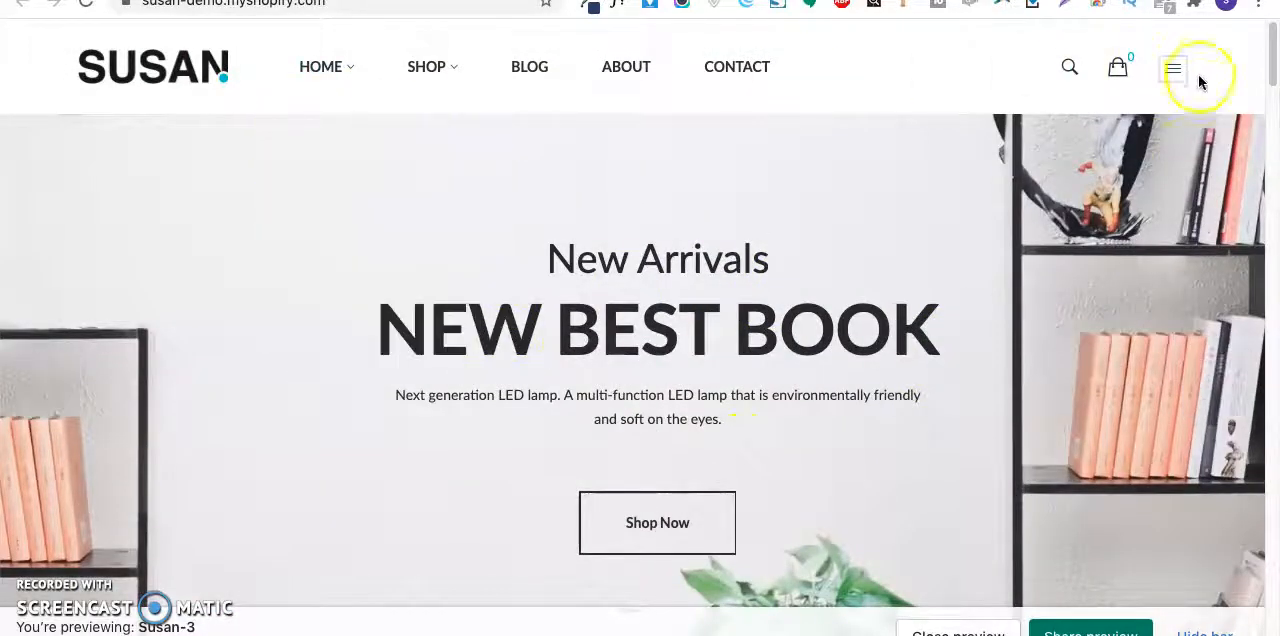
- Check the Home Version 3 demo's footer, copy the full text of the open home-3.txt preset and return to the browser
scroll(1116, 333, "down", 10)
scroll(1121, 342, "down", 10)
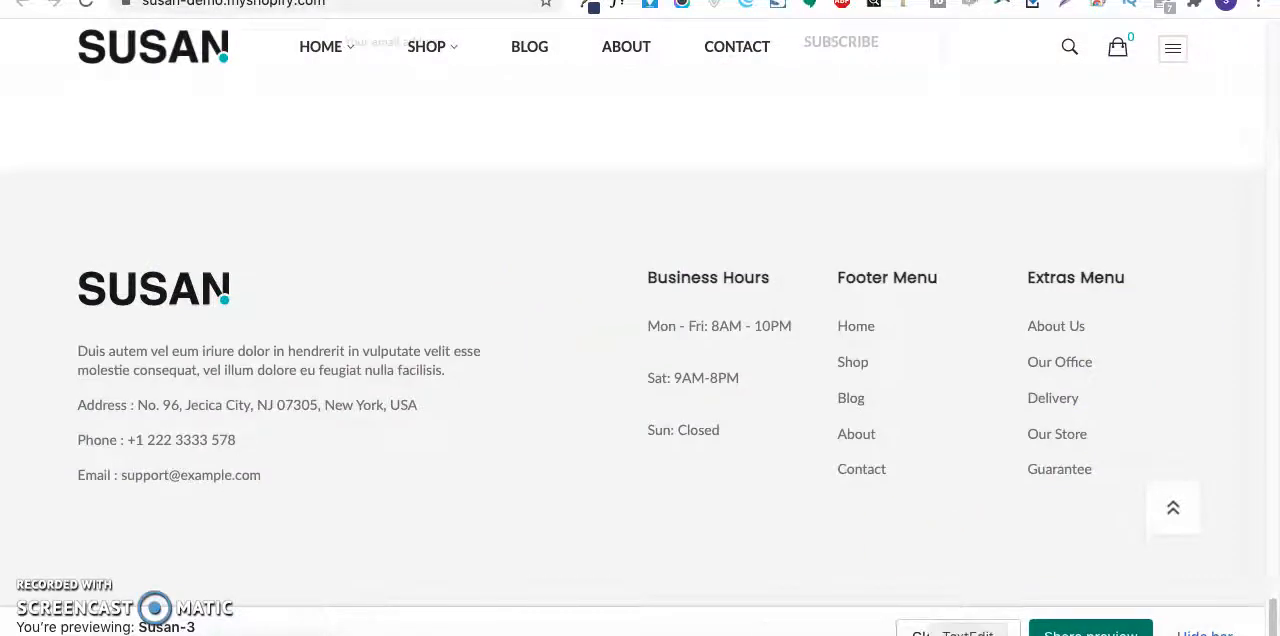
left_click(967, 634)
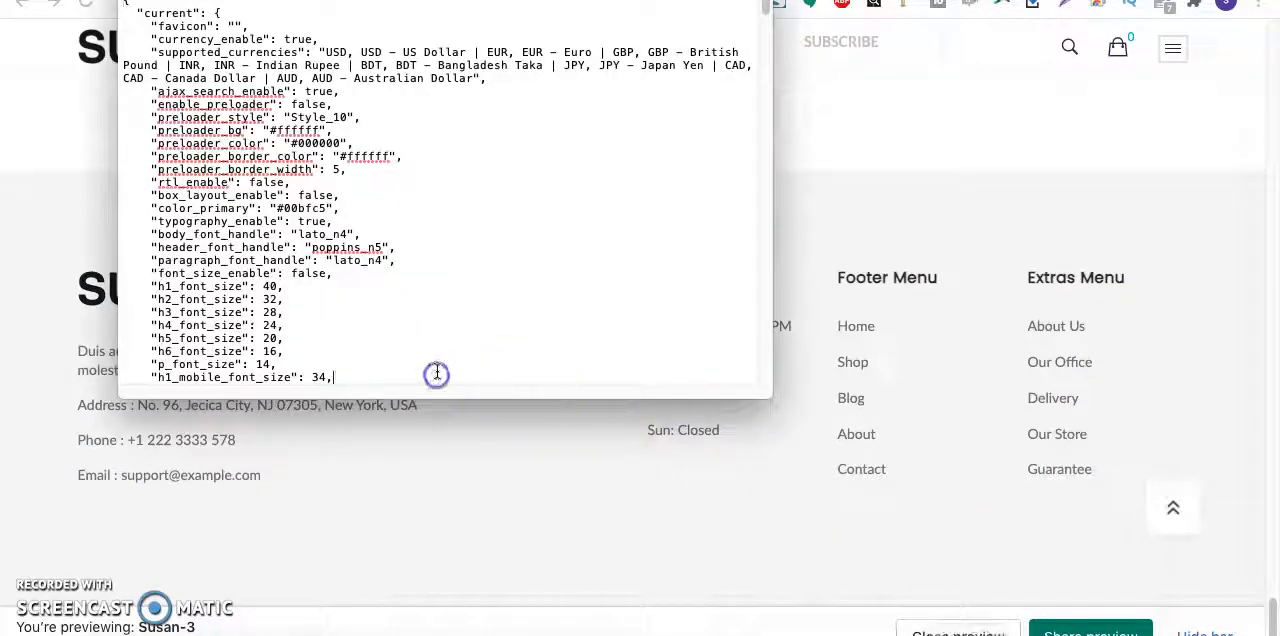
key("super+a")
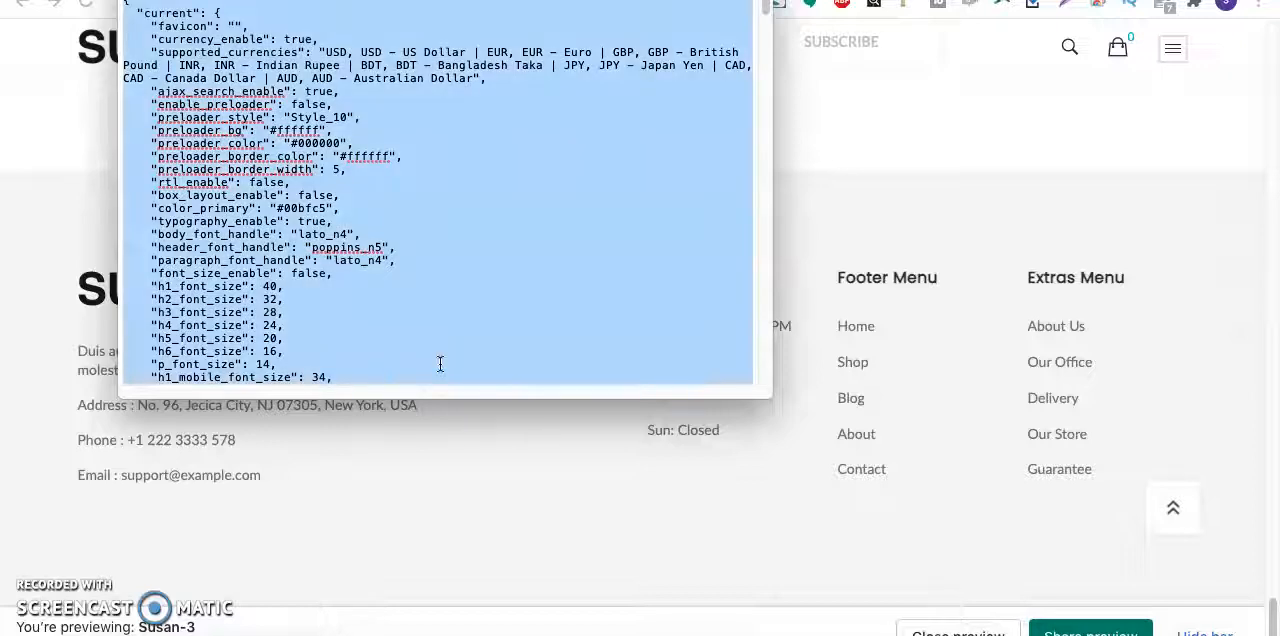
left_click(61, 176)
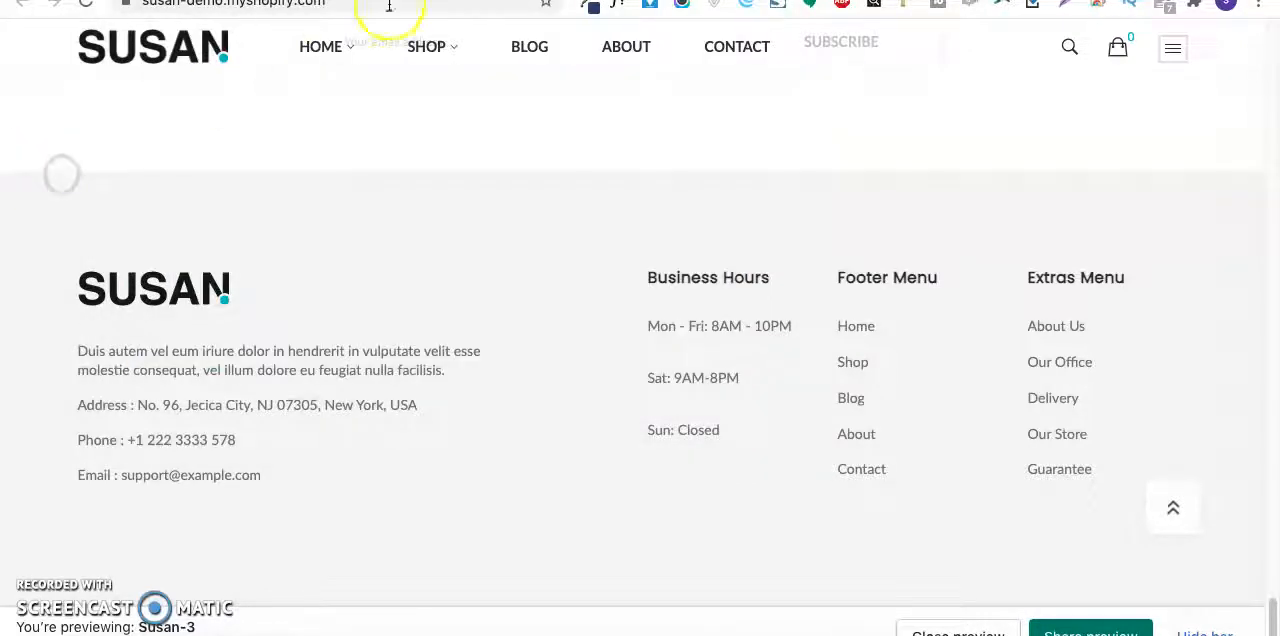
- Open the Online Store themes in the Breakwater Books Inc admin and start editing the code of Susan-v1-0-6
key("ctrl+Tab")
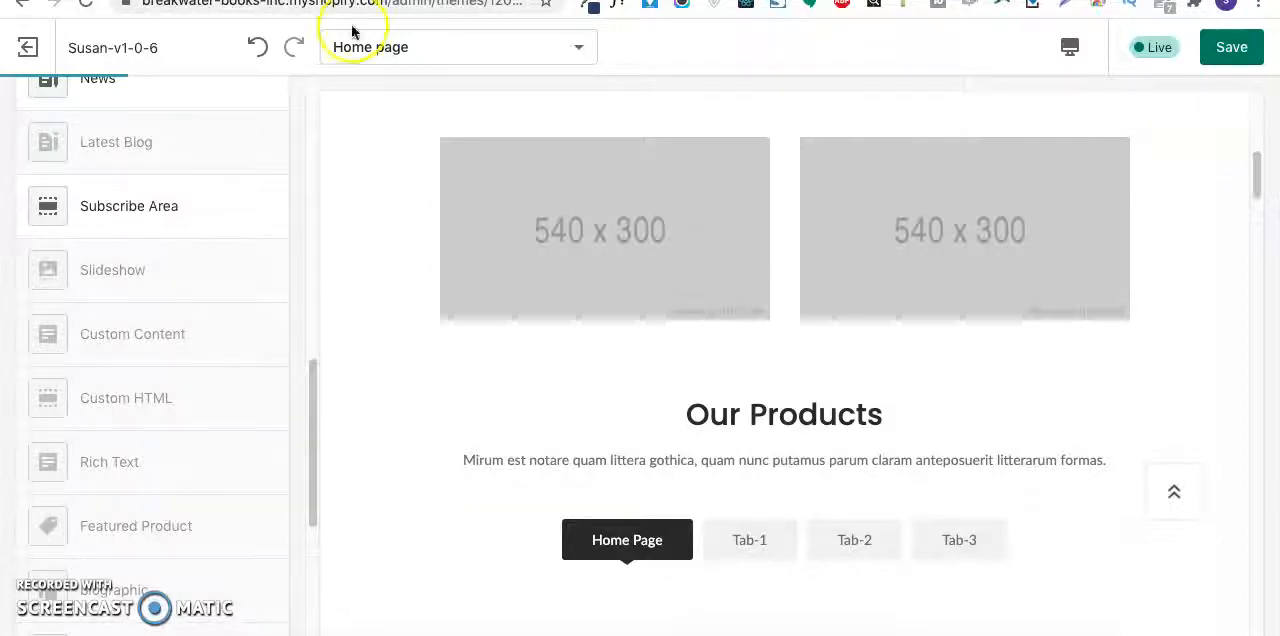
key("ctrl+shift+Tab")
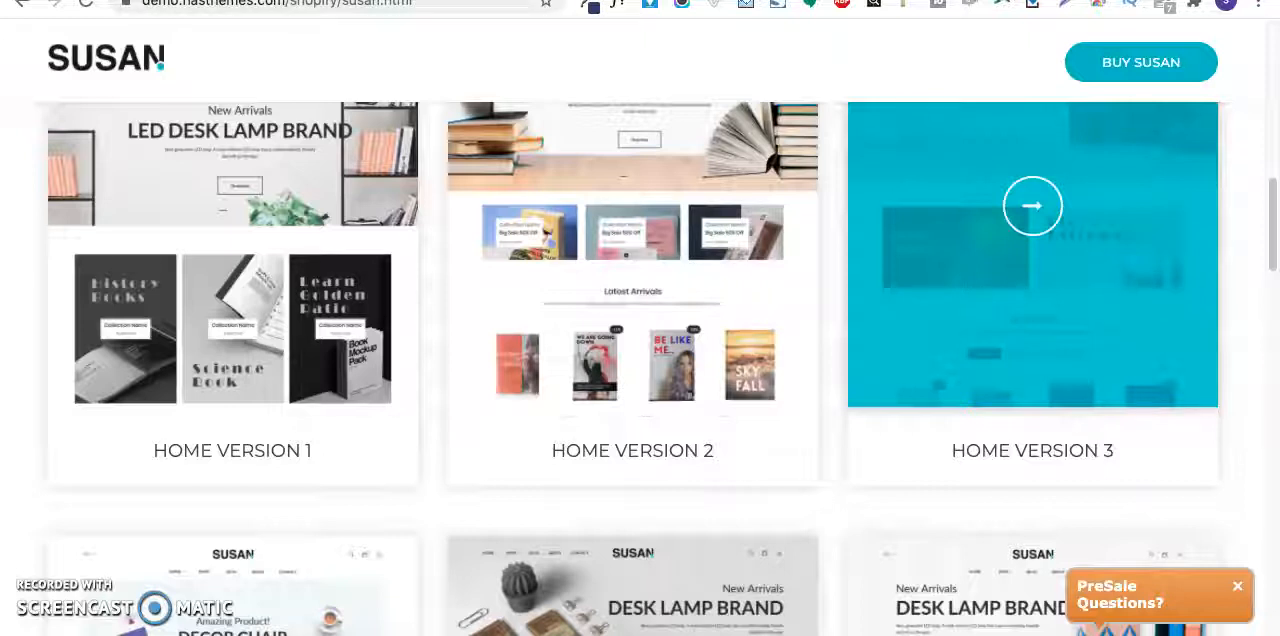
key("ctrl+shift+Tab")
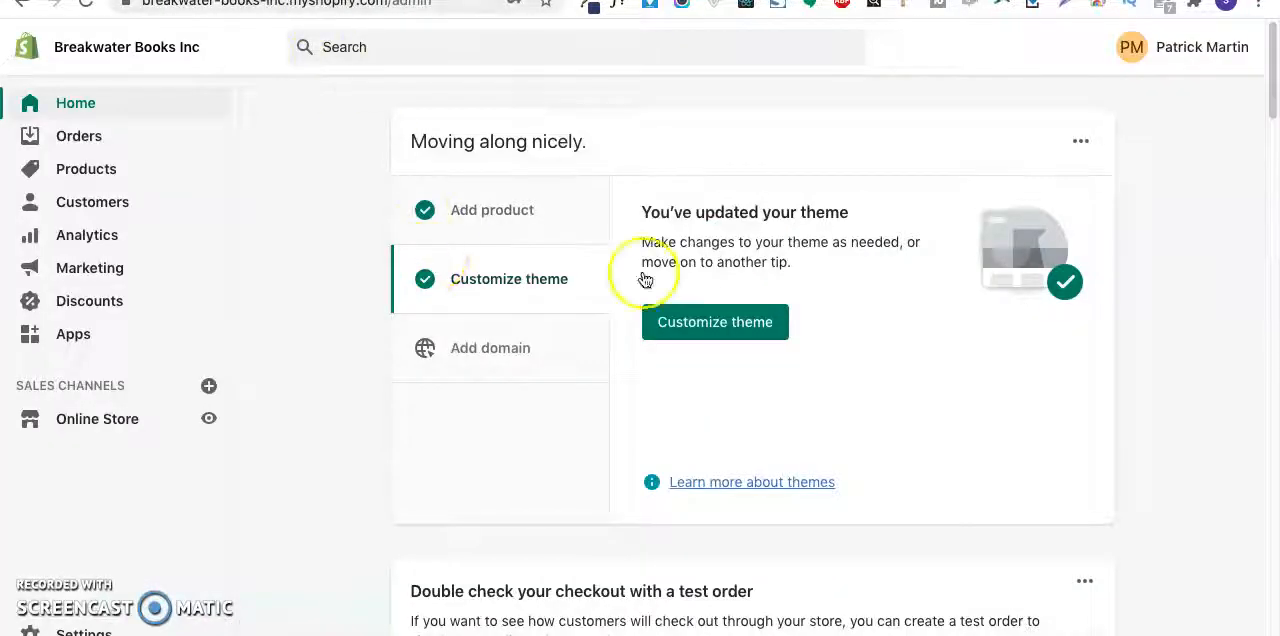
left_click(133, 426)
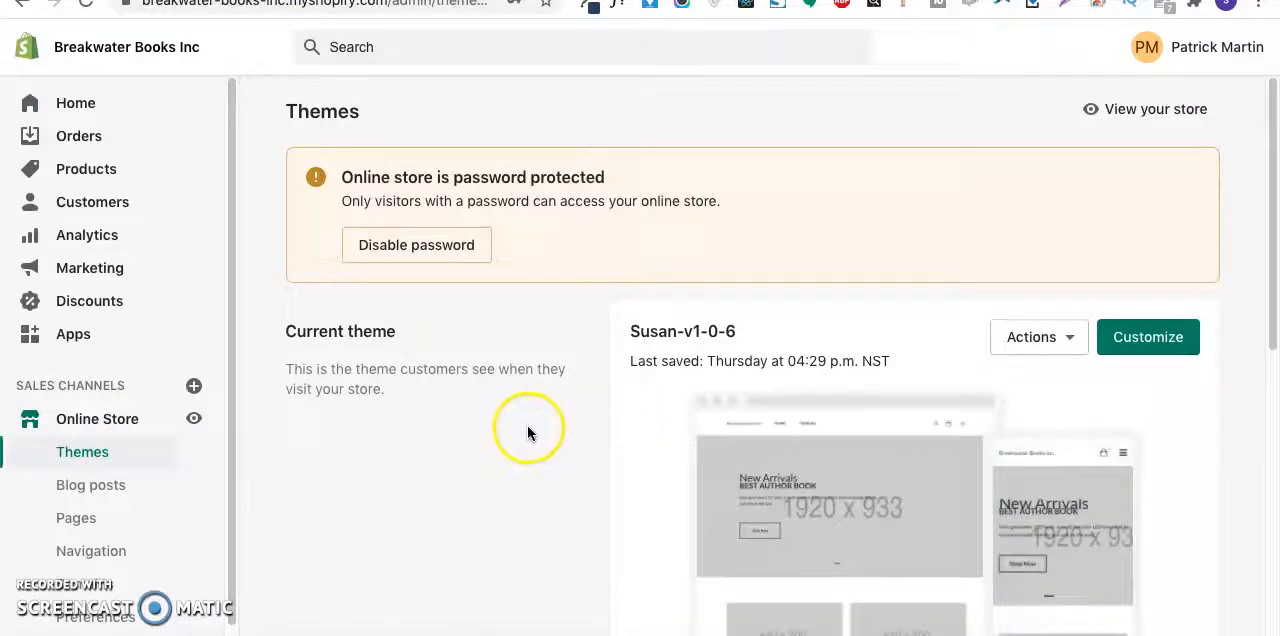
left_click(1038, 337)
left_click(985, 554)
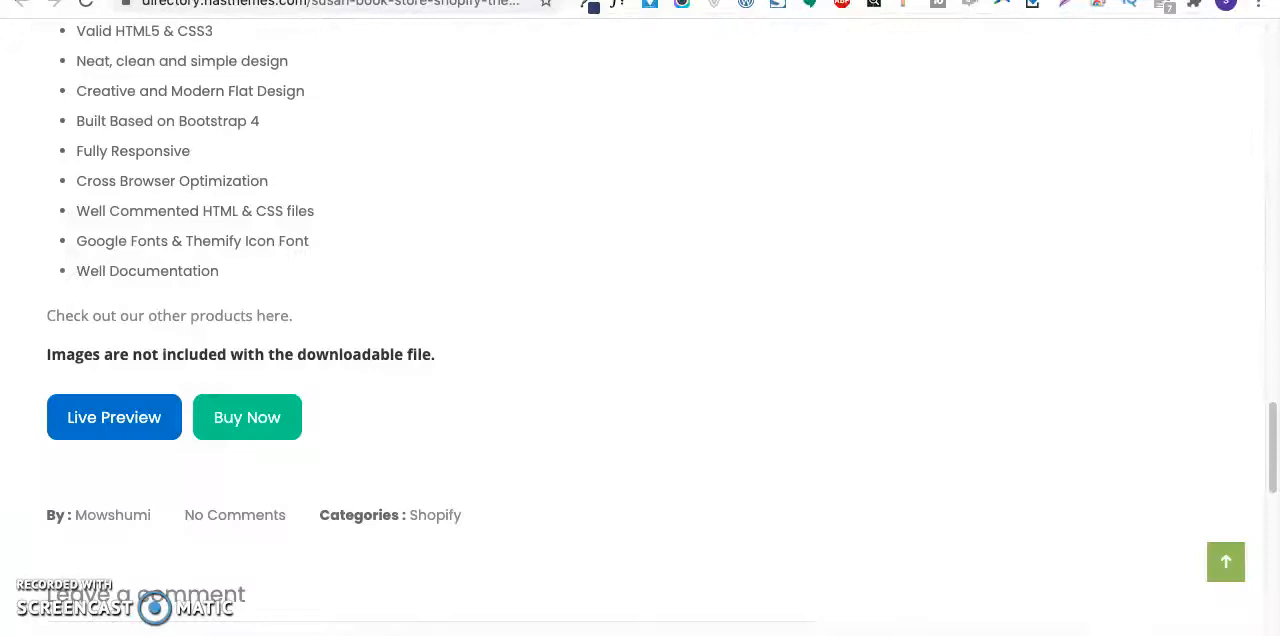
- Open breakwater-books-inc.myshopify.com in a new tab and look over the storefront's homepage layout
key("ctrl+t")
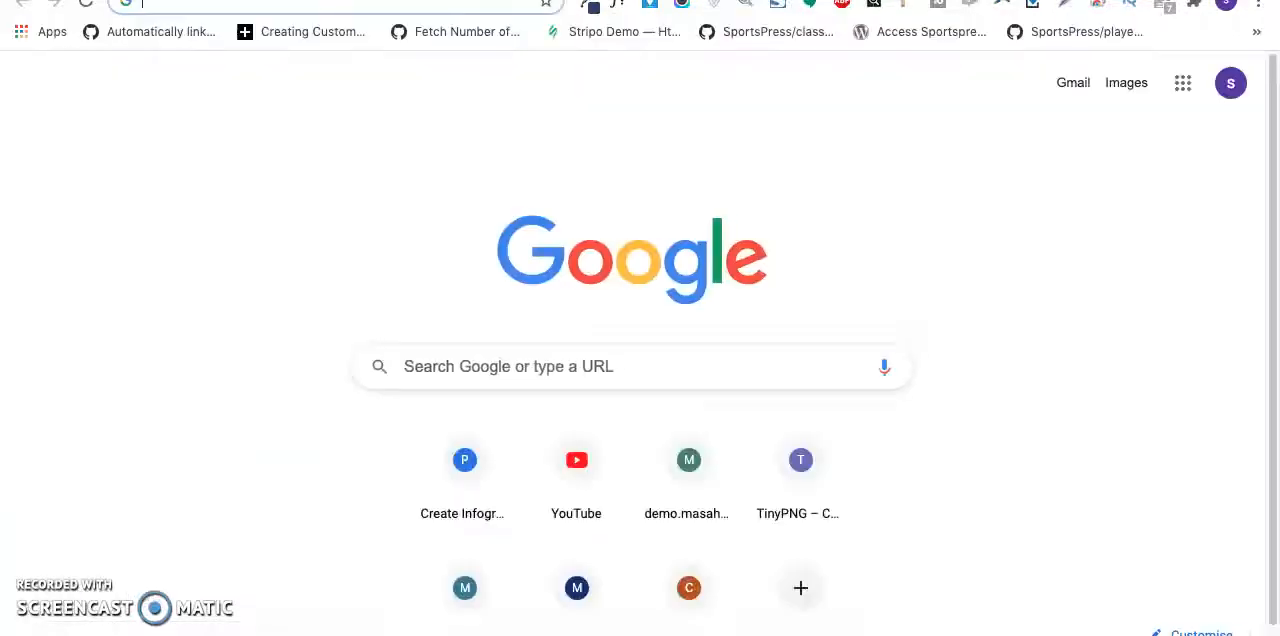
type("bre")
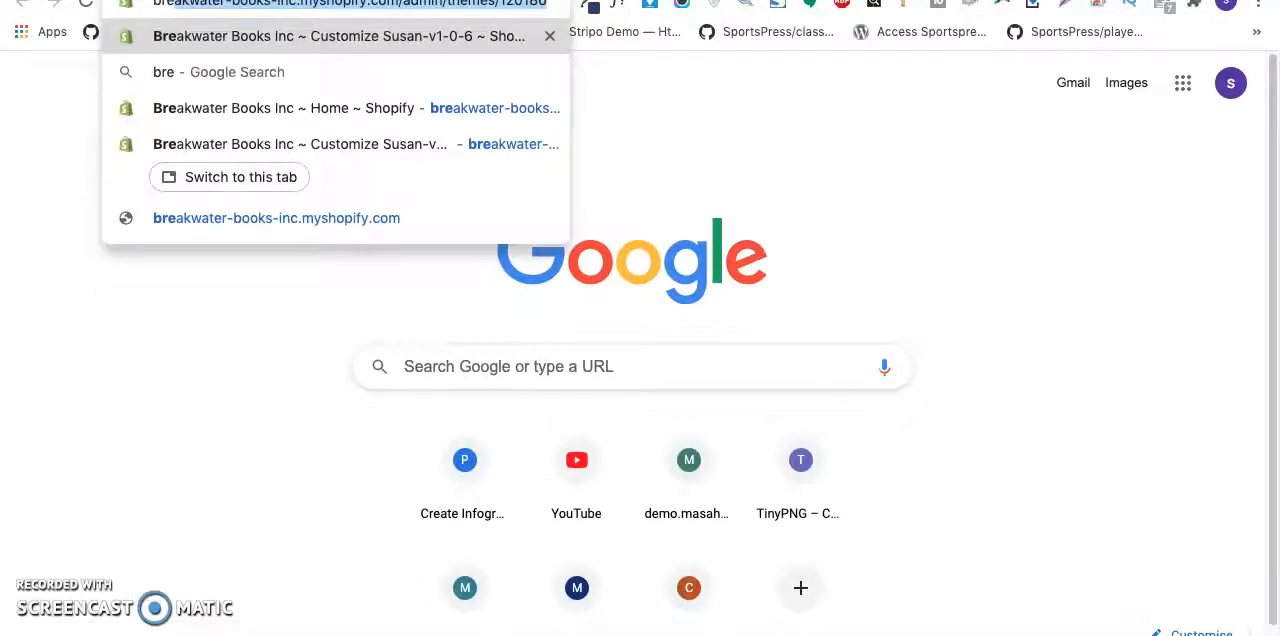
key("Down")
key("Down")
key("BackSpace")
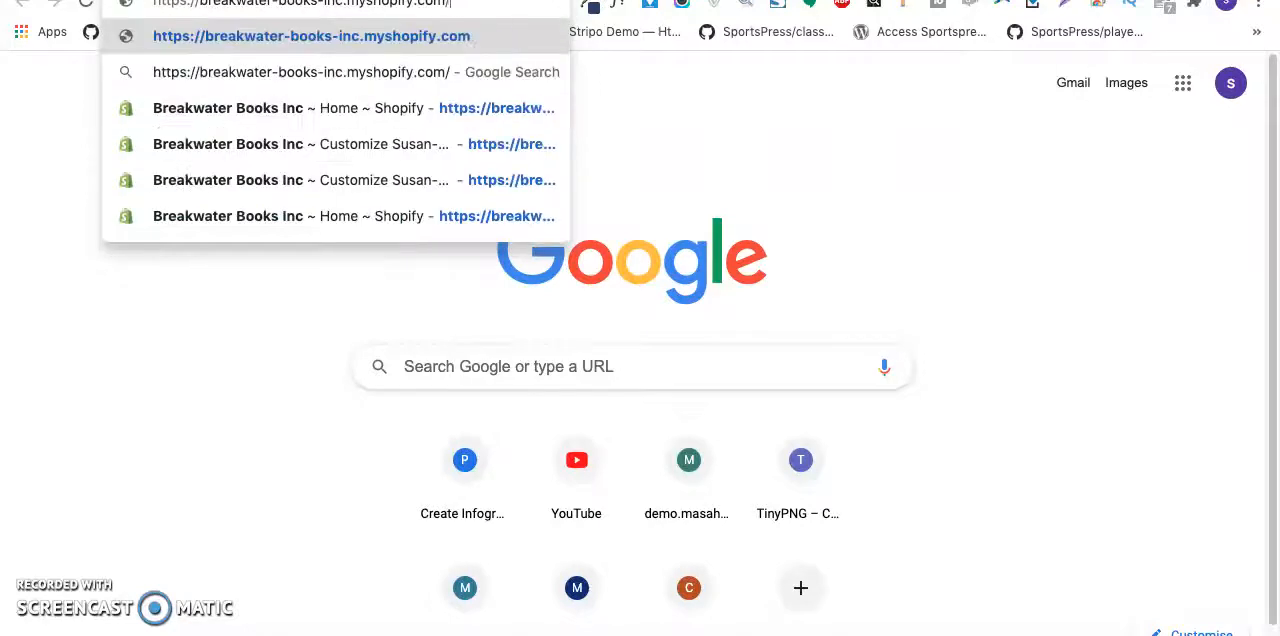
key("Return")
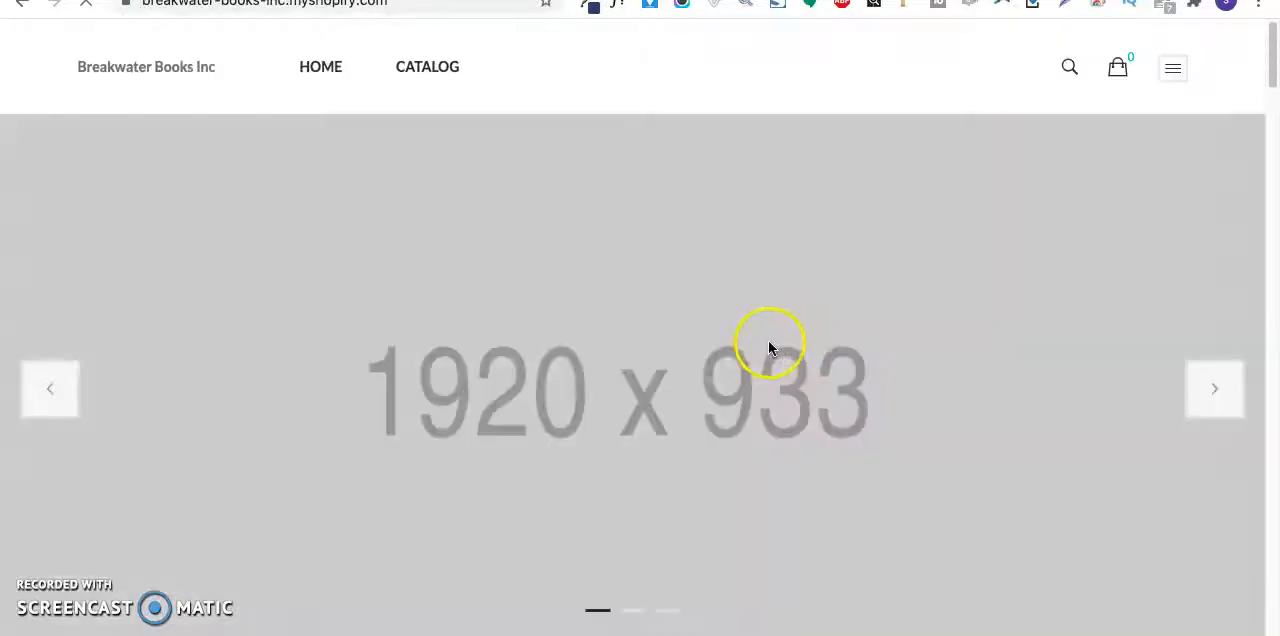
scroll(764, 340, "down", 10)
scroll(763, 343, "down", 20)
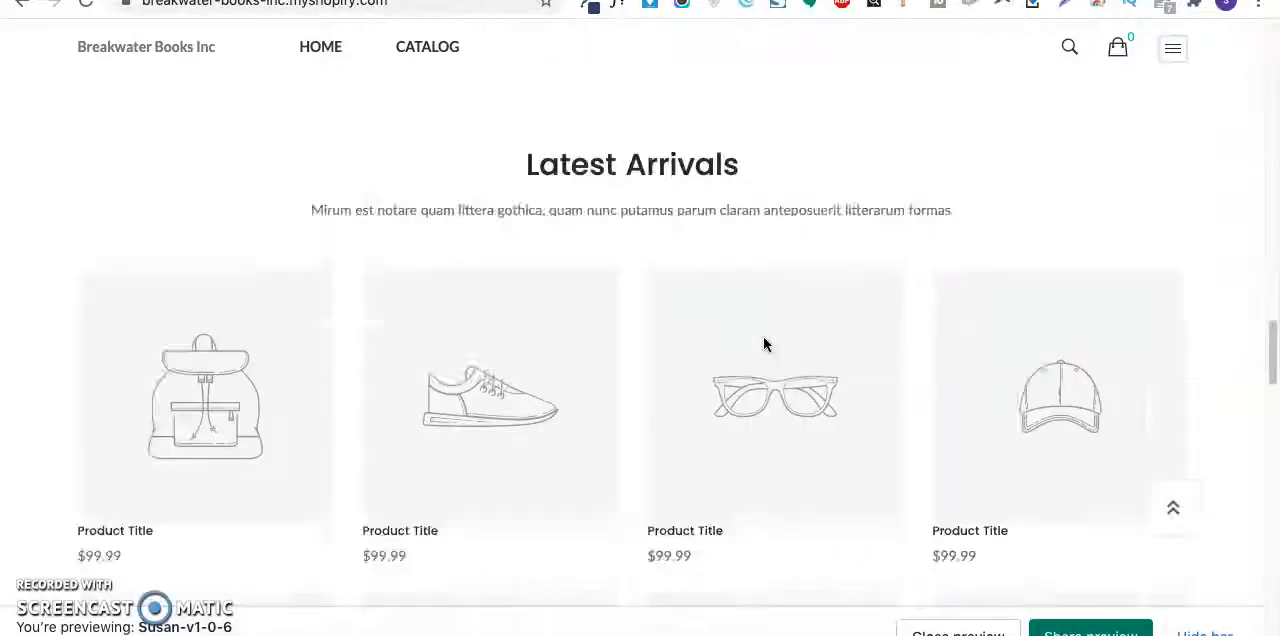
scroll(763, 336, "up", 20)
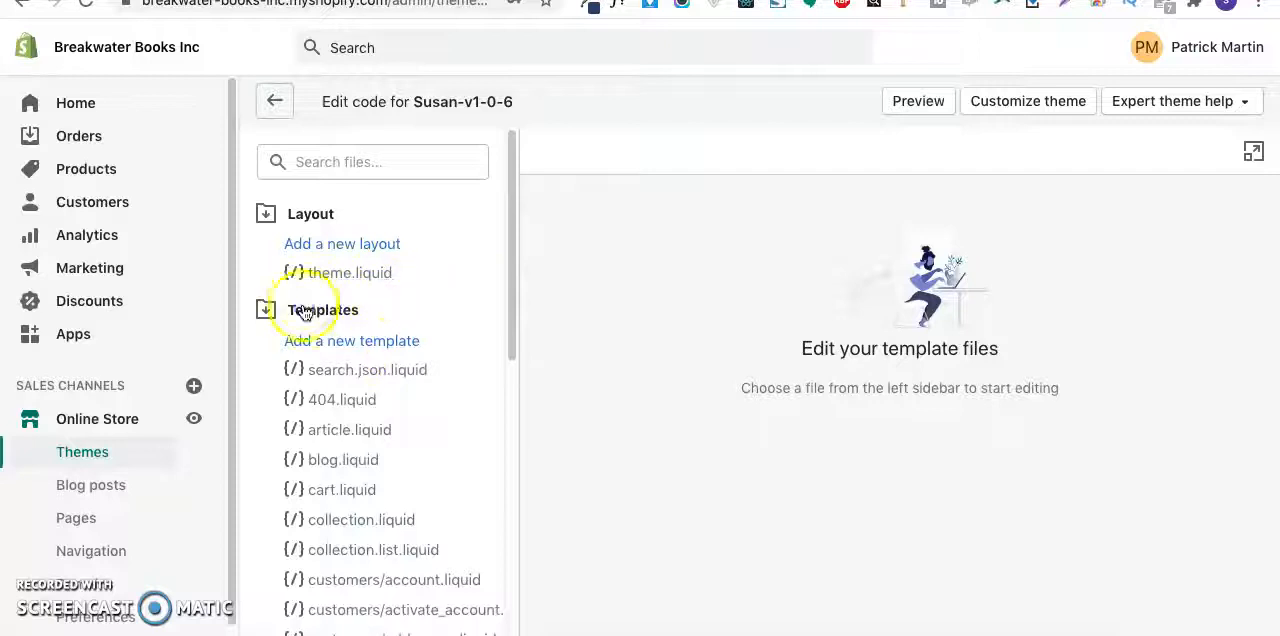
- Open settings_data.json from the theme's Config folder and replace its entire content with the copied home-3 preset
left_click(305, 313)
left_click(313, 461)
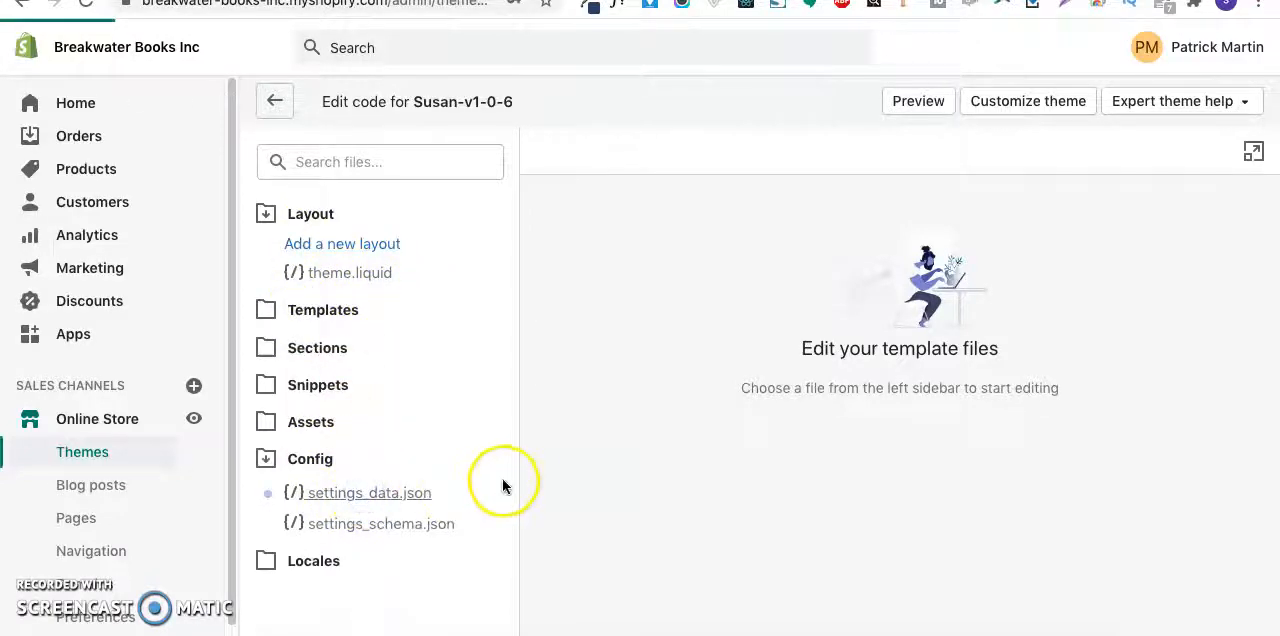
left_click(825, 510)
key("ctrl+a")
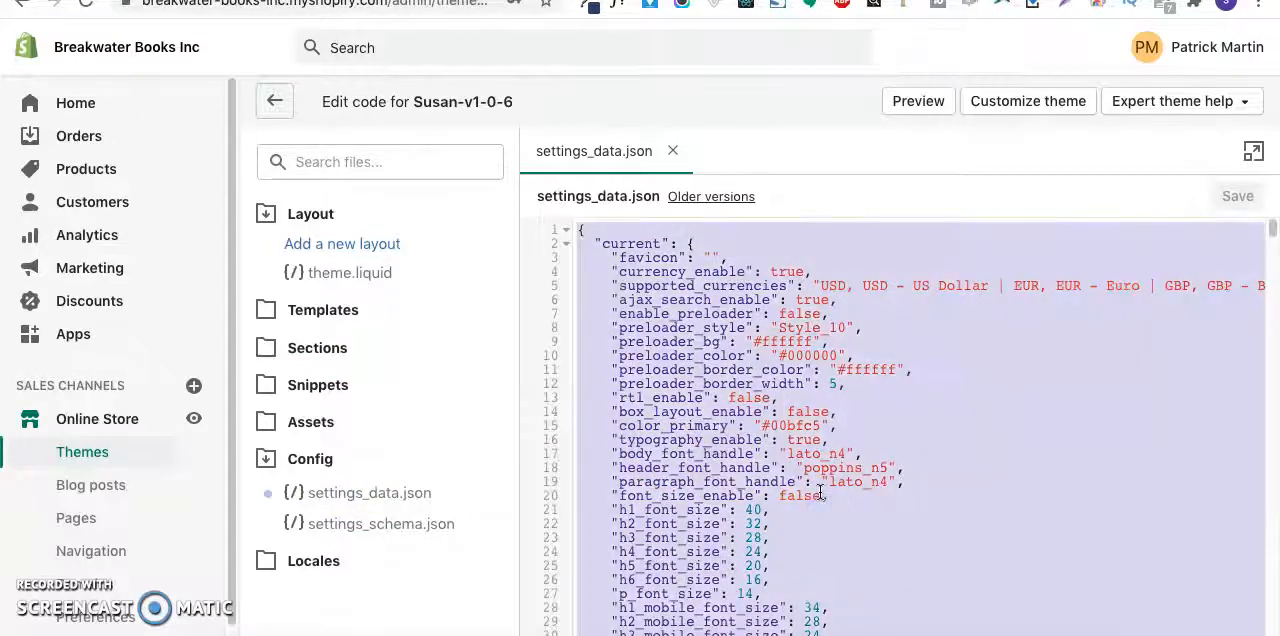
key("Delete")
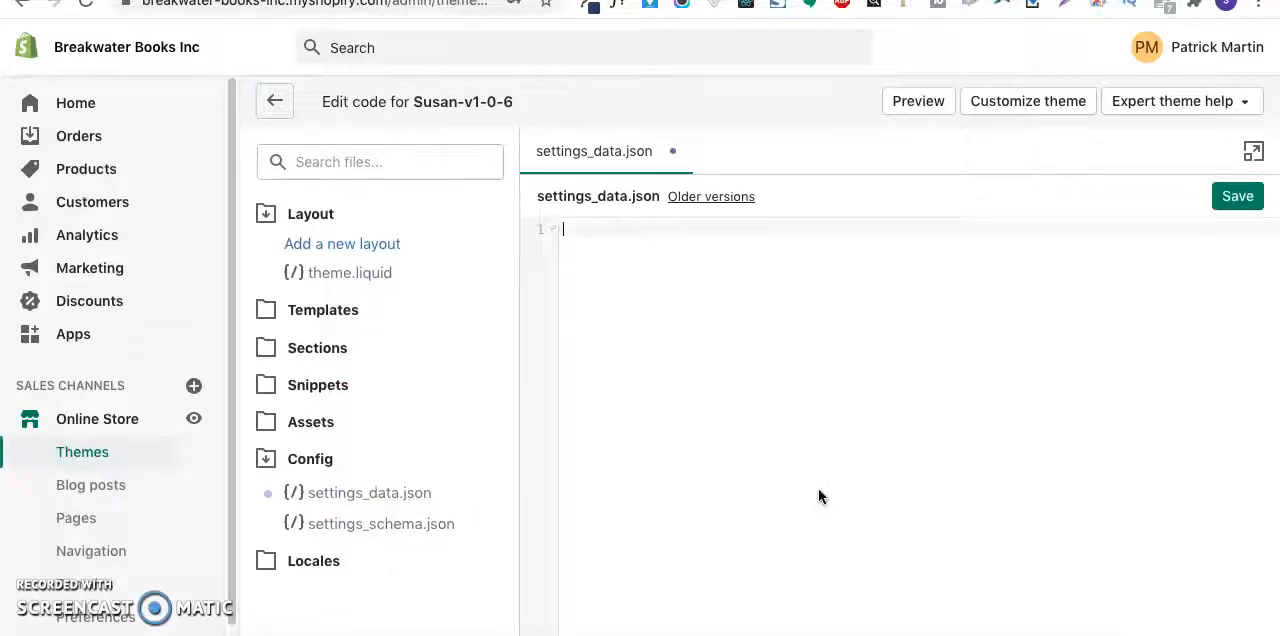
key("ctrl+z")
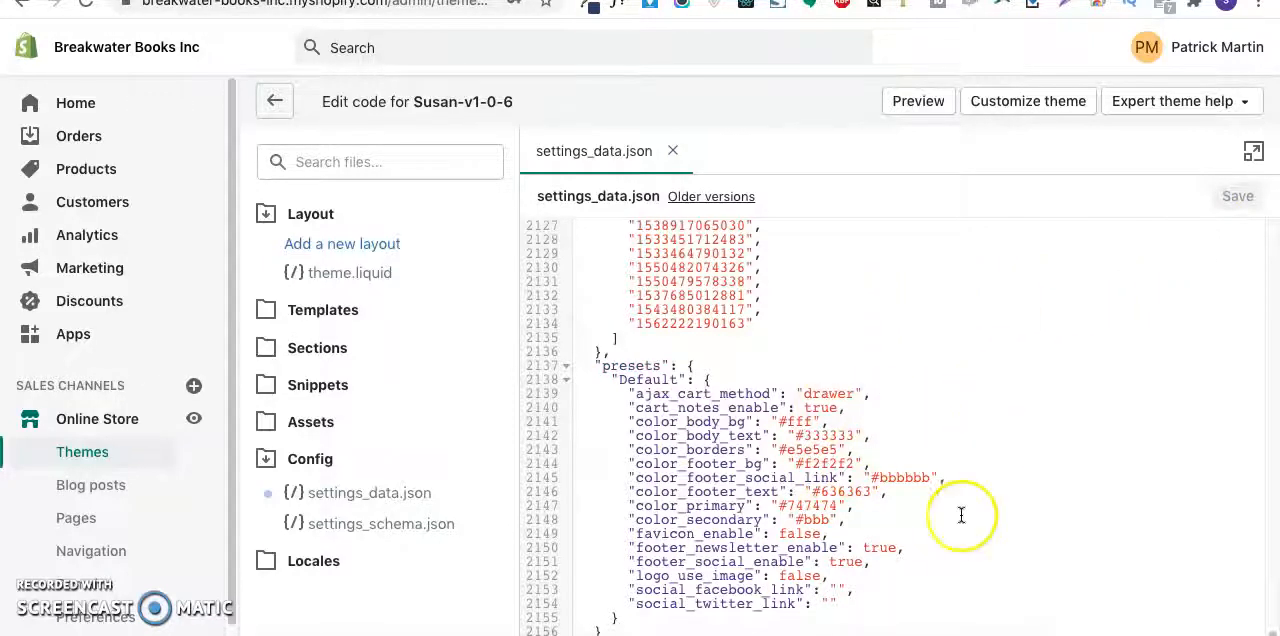
- Look through the closing sections of the code in settings_data.json and try to save the file
scroll(944, 542, "down", 2)
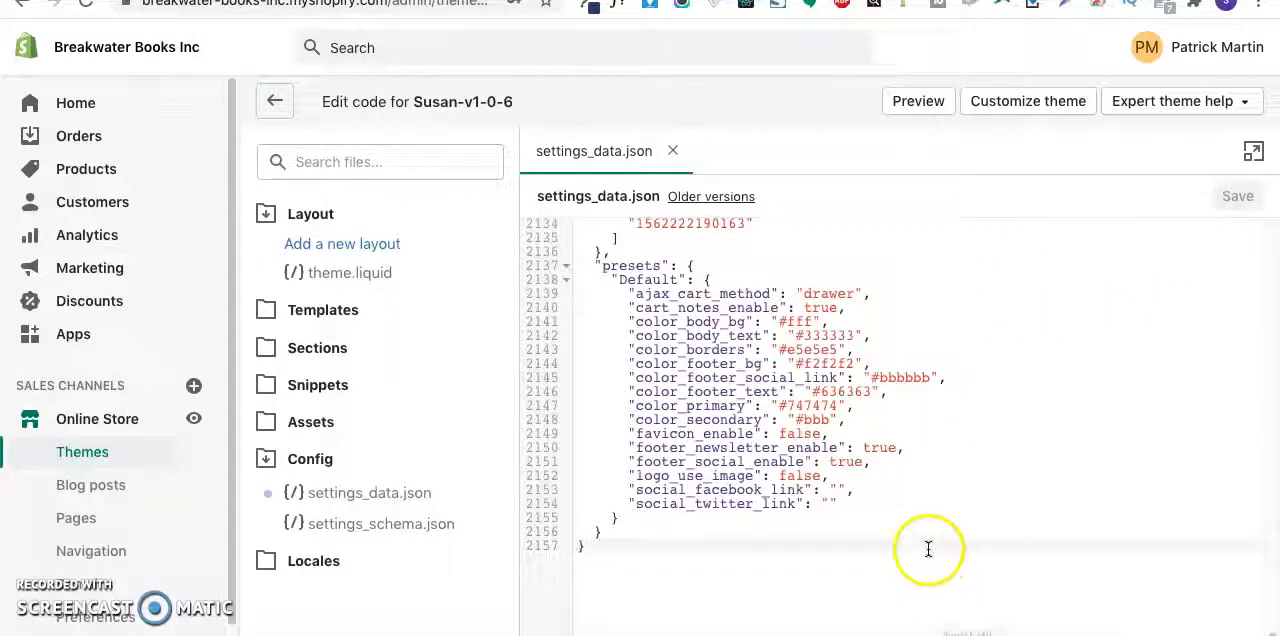
left_click(815, 519)
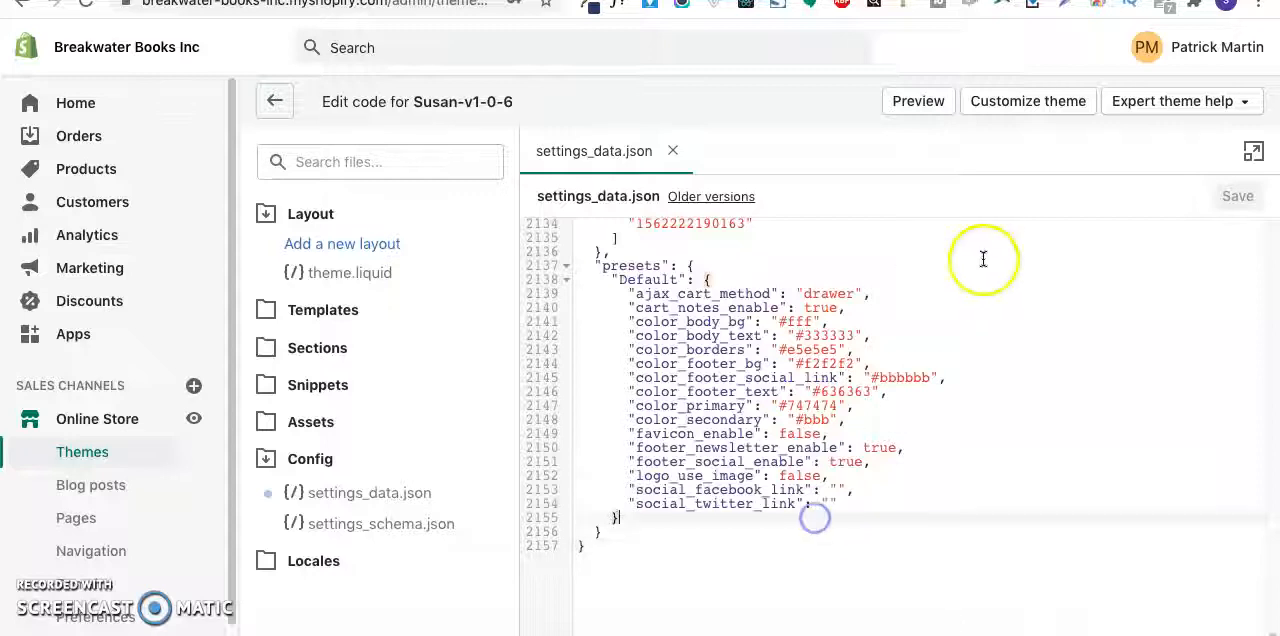
scroll(880, 450, "up", 10)
scroll(830, 310, "down", 10)
scroll(1074, 306, "up", 20)
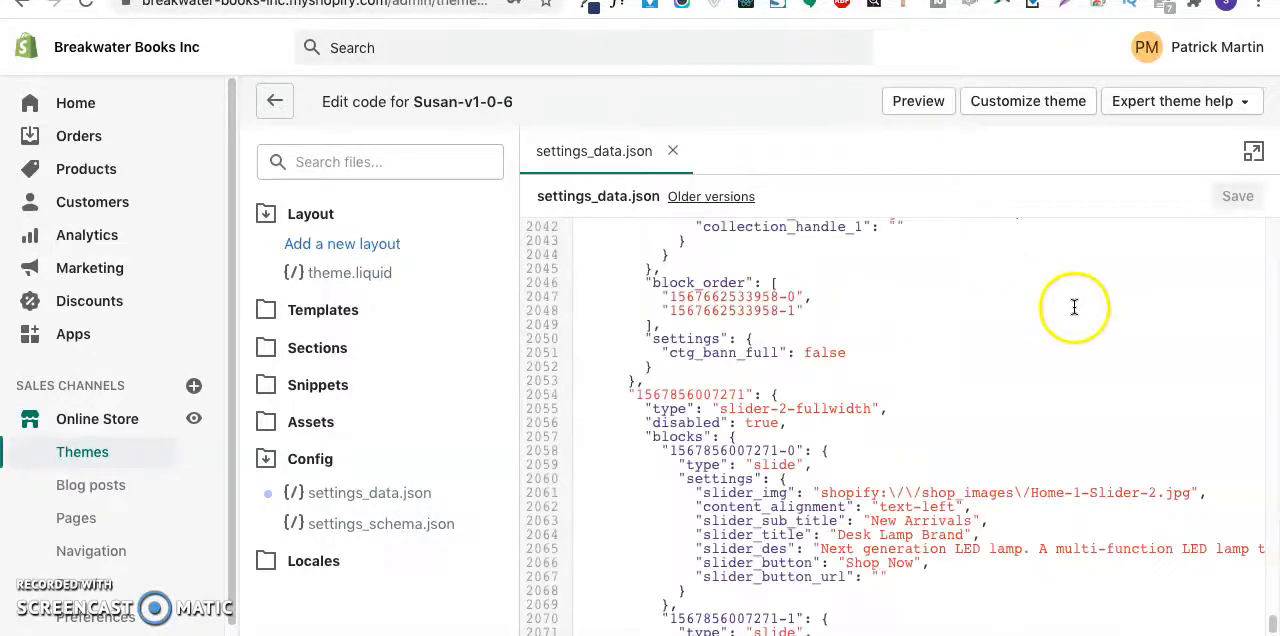
left_click(1235, 198)
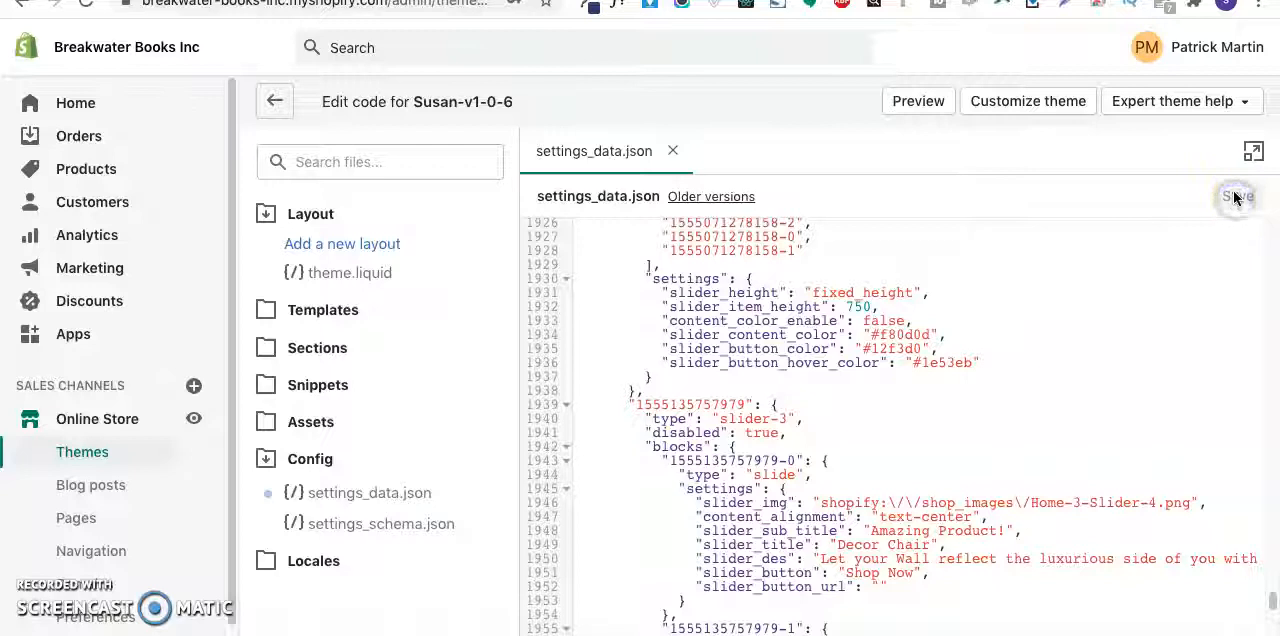
- Check the storefront preview of Susan-v1-0-6 and return to the settings_data.json code
left_click(918, 101)
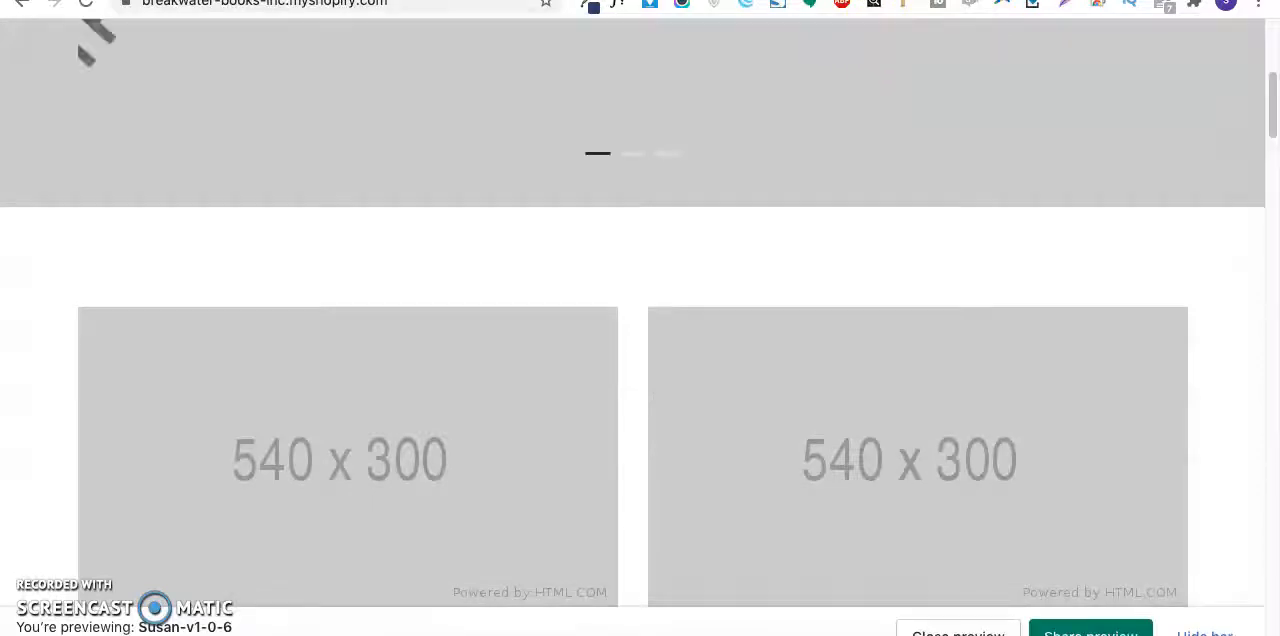
left_click(400, 1)
scroll(962, 301, "down", 3)
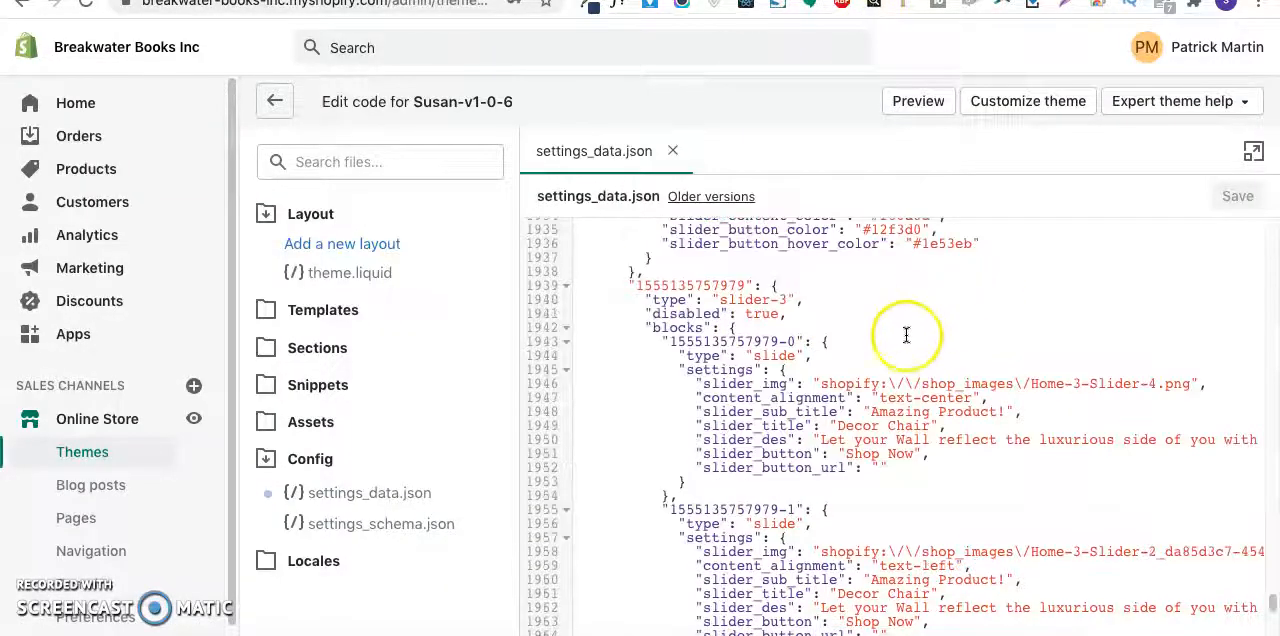
- Add an empty line after the final closing brace of settings_data.json and save the file
scroll(911, 331, "down", 20)
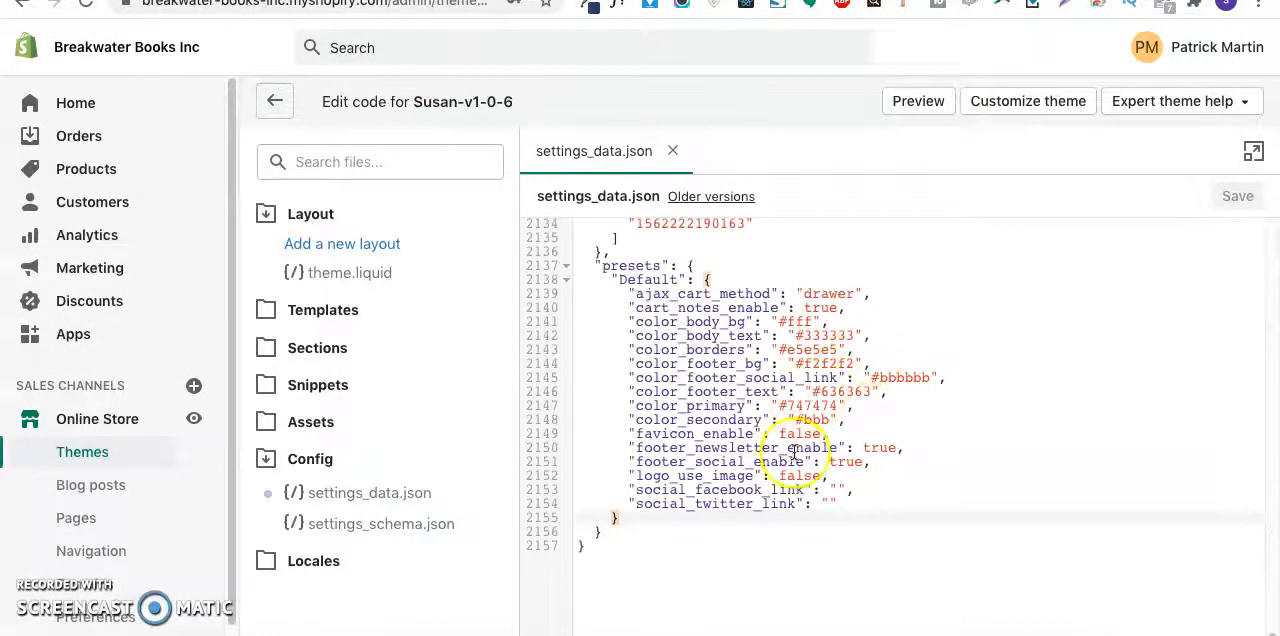
left_click(651, 549)
key("Return")
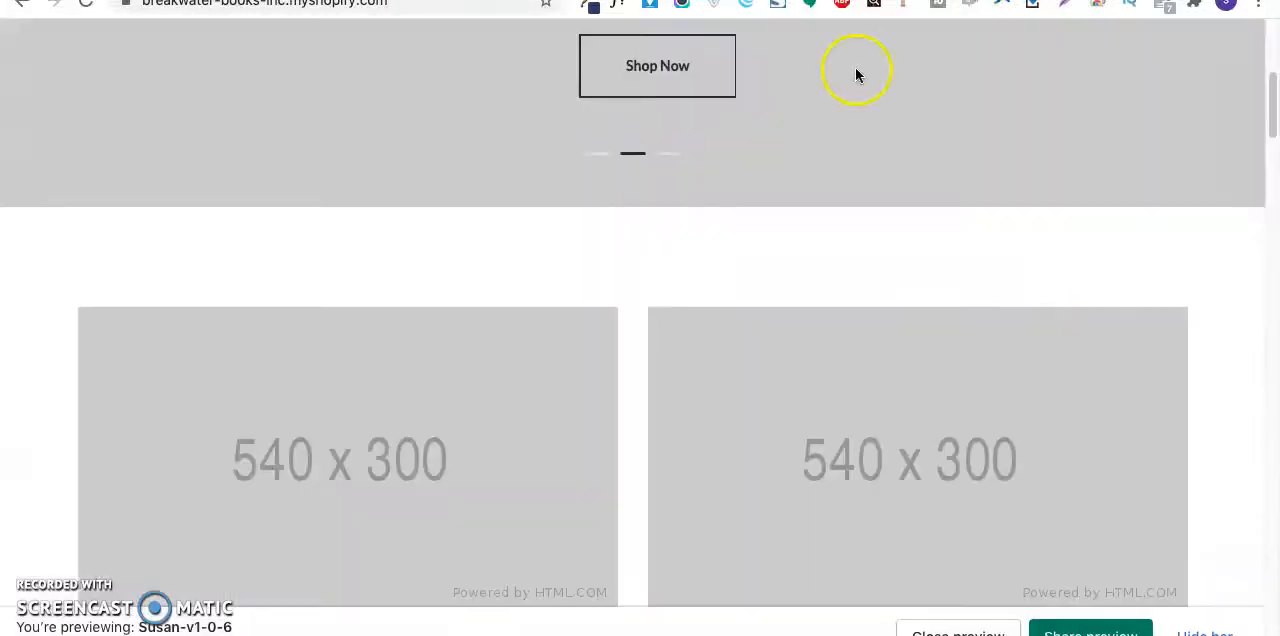
- Reload the Breakwater Books storefront and review the homepage sections down to the footer and back to the slider
key("super+r")
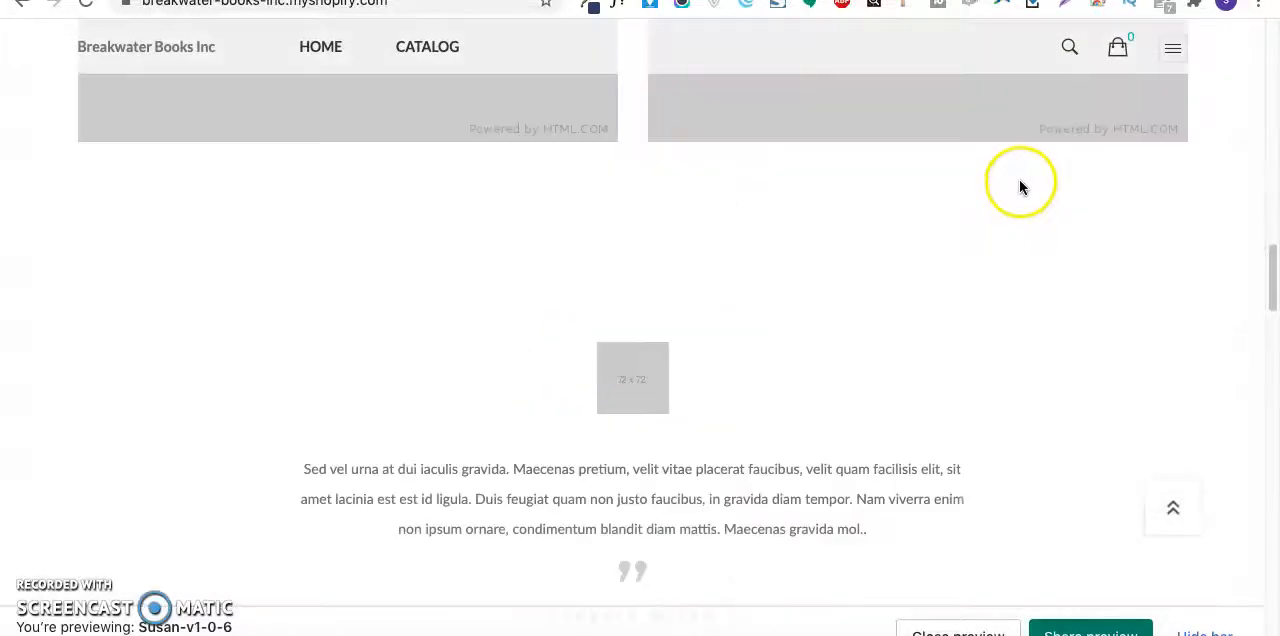
scroll(1020, 185, "down", 20)
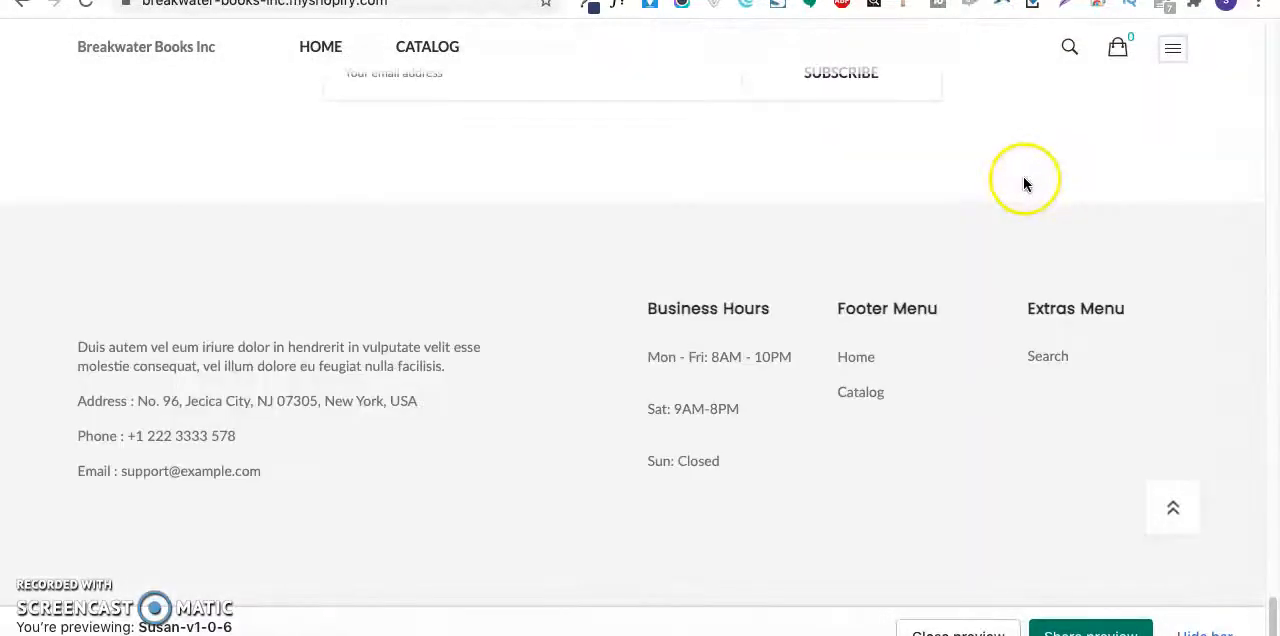
scroll(1046, 194, "up", 15)
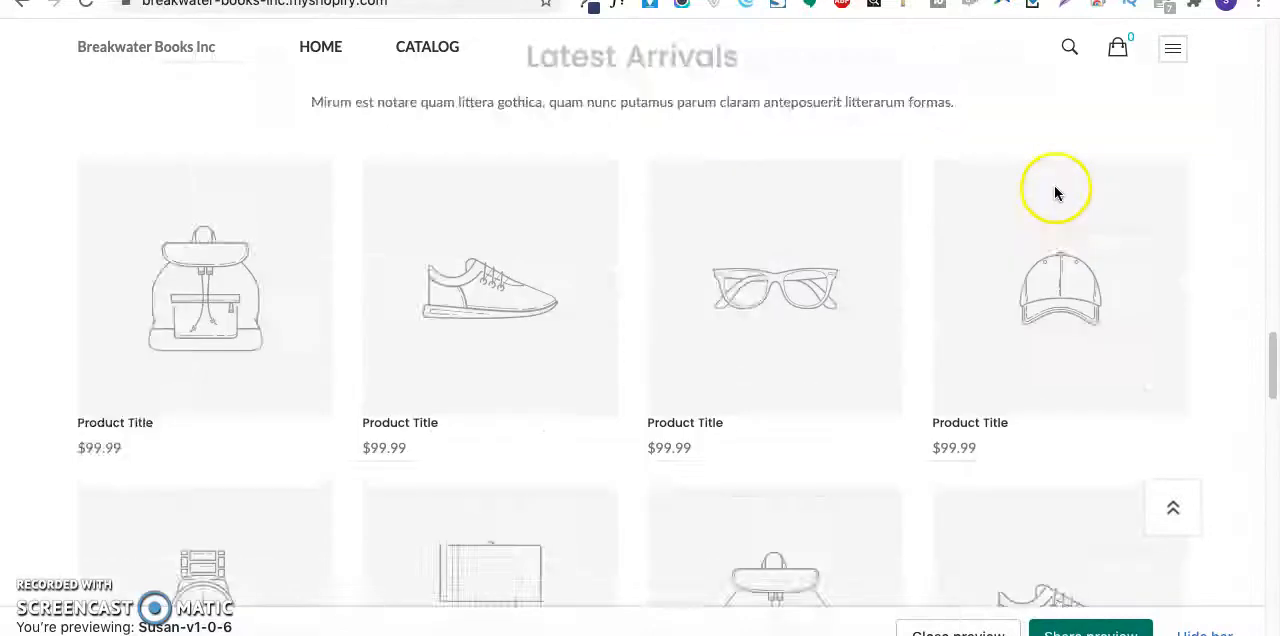
scroll(940, 255, "up", 5)
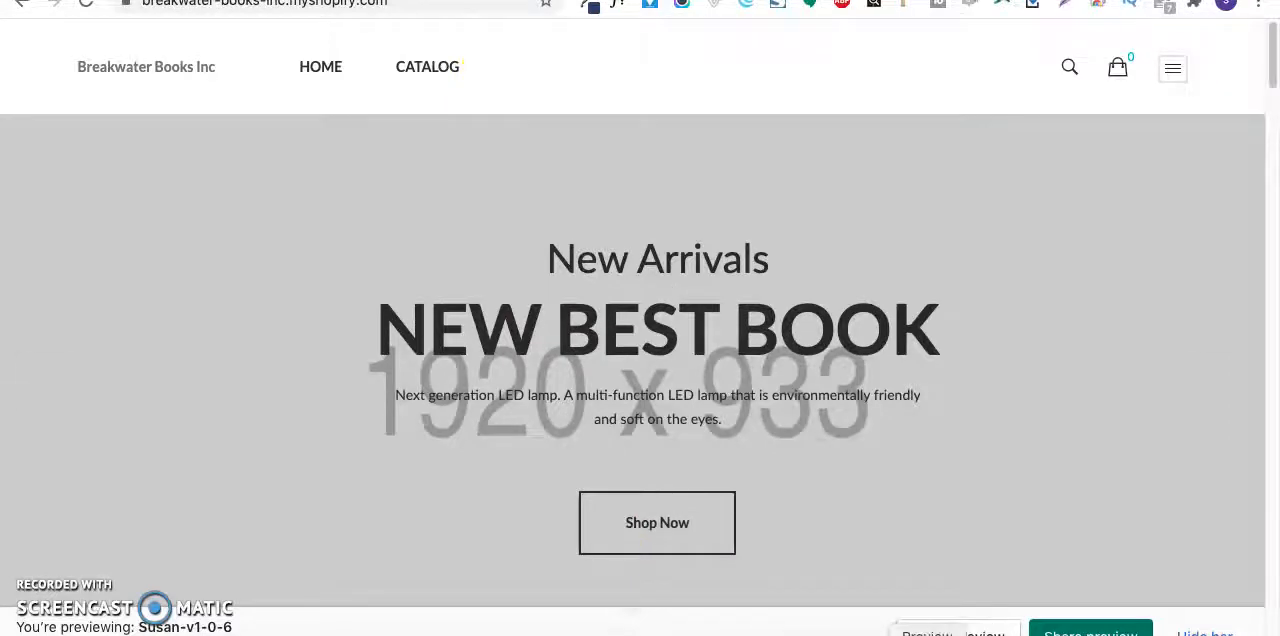
- Switch to Preview to examine the website mockup's book and featured content sections and return to the storefront
left_click(928, 634)
scroll(608, 451, "down", 5)
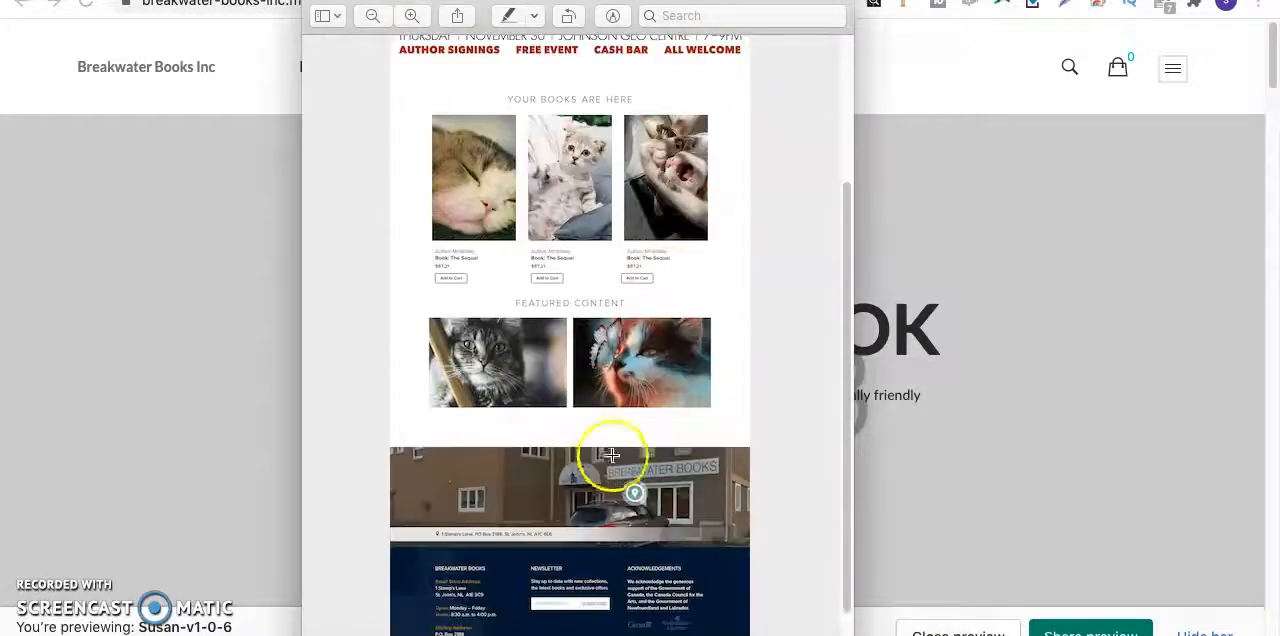
left_click(157, 405)
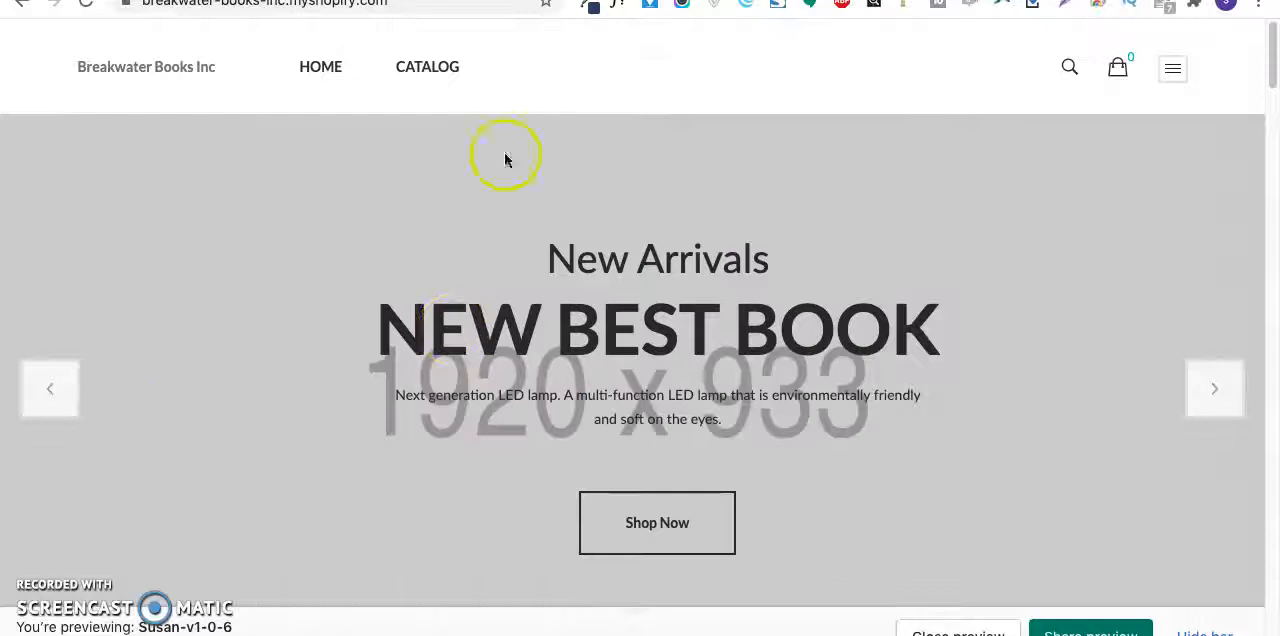
- Switch to the theme customizer showing the Susan-v1-0-6 home page
left_click(413, 1)
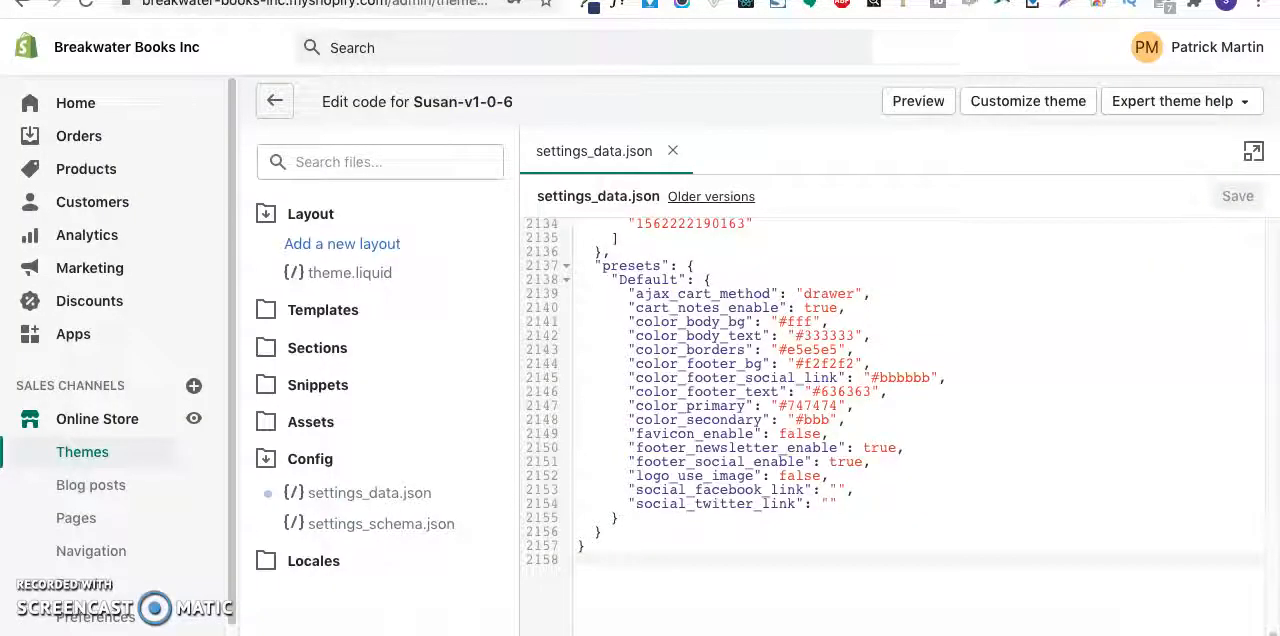
key("ctrl+Tab")
key("ctrl+Tab")
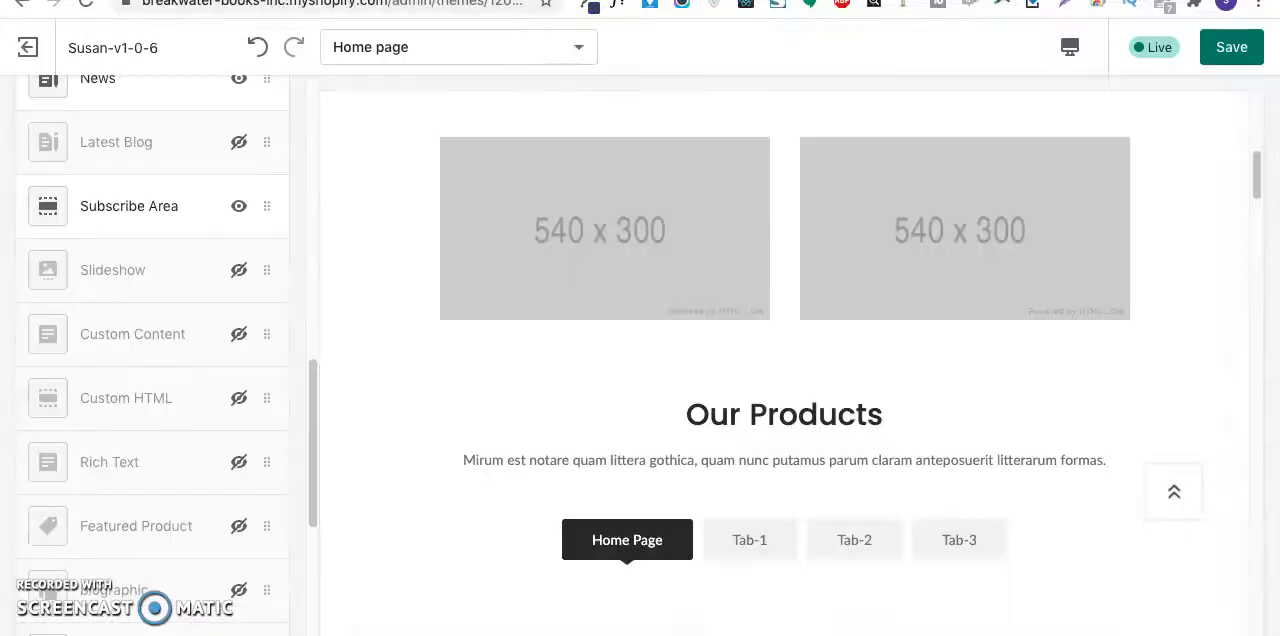
- Review the customizer's homepage preview back up to the slider and switch to the code editor showing settings_data.json
scroll(638, 224, "down", 1)
scroll(638, 224, "up", 4)
scroll(641, 248, "up", 3)
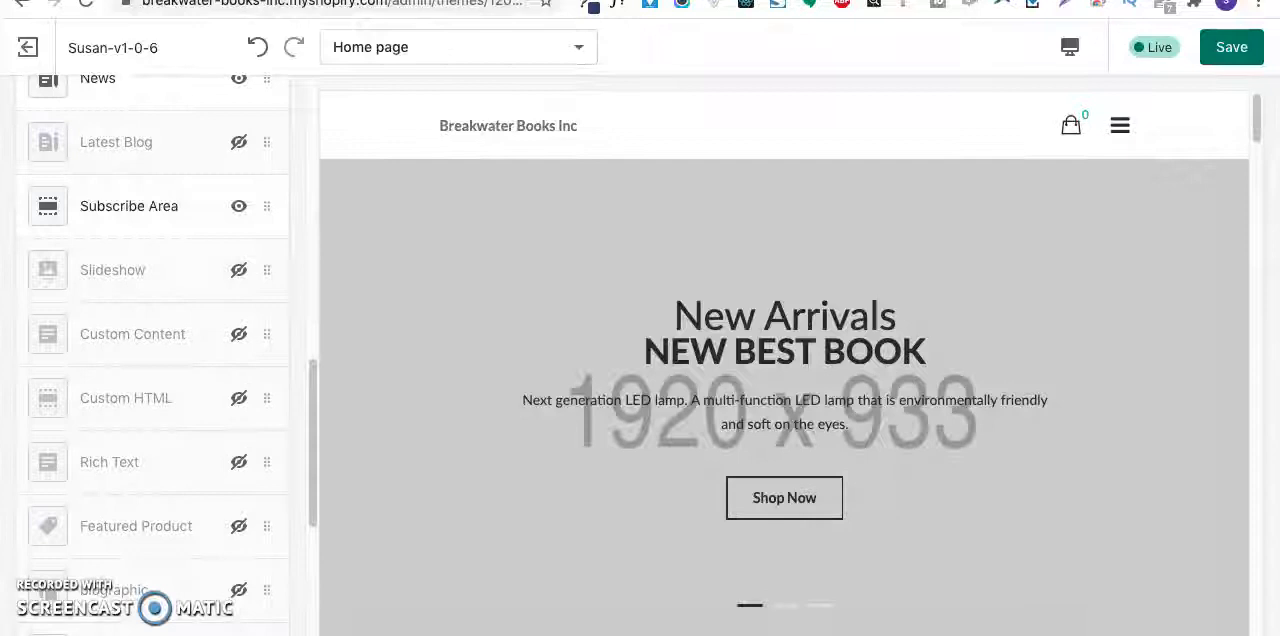
key("ctrl+Tab")
key("ctrl+Tab")
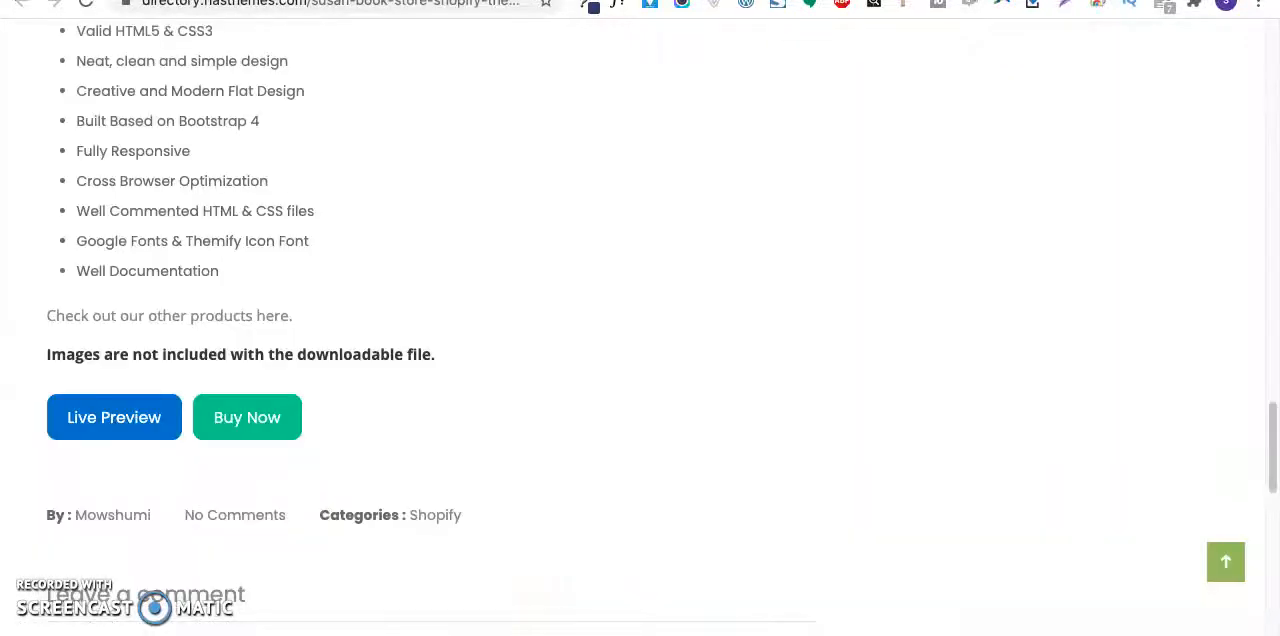
key("ctrl+Tab")
key("ctrl+Tab")
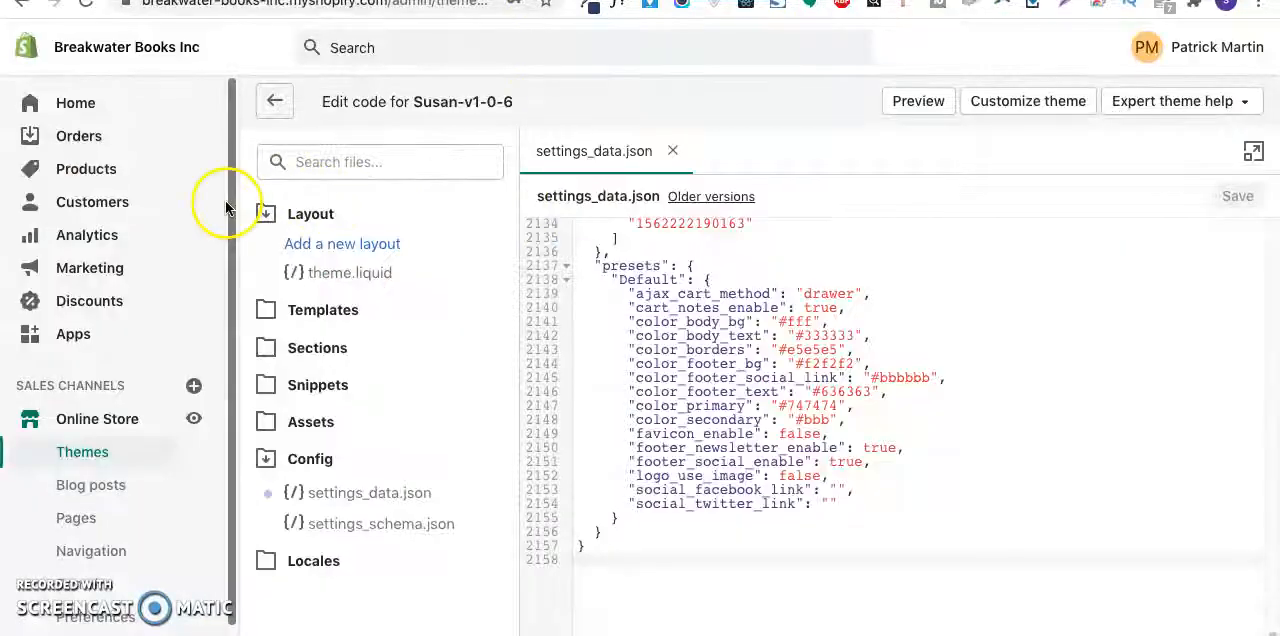
scroll(98, 438, "down", 1)
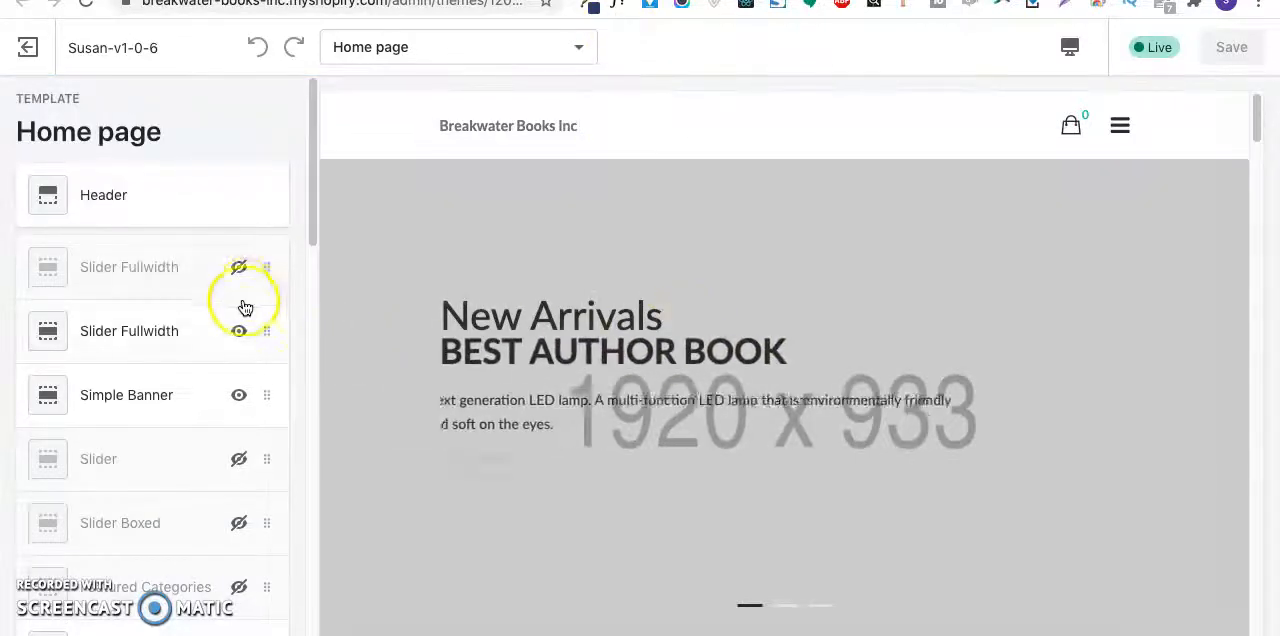
- Examine the customizer's home page section list alongside the previewed slider, banners and Our Products area
scroll(641, 328, "down", 1)
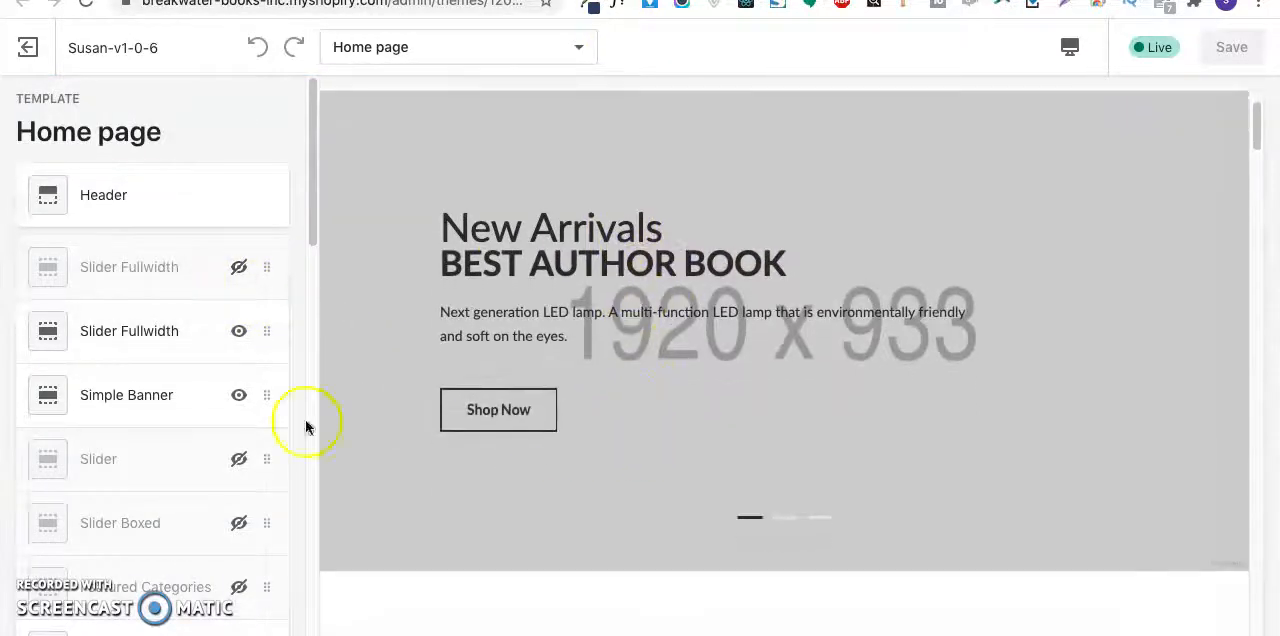
left_click(141, 341)
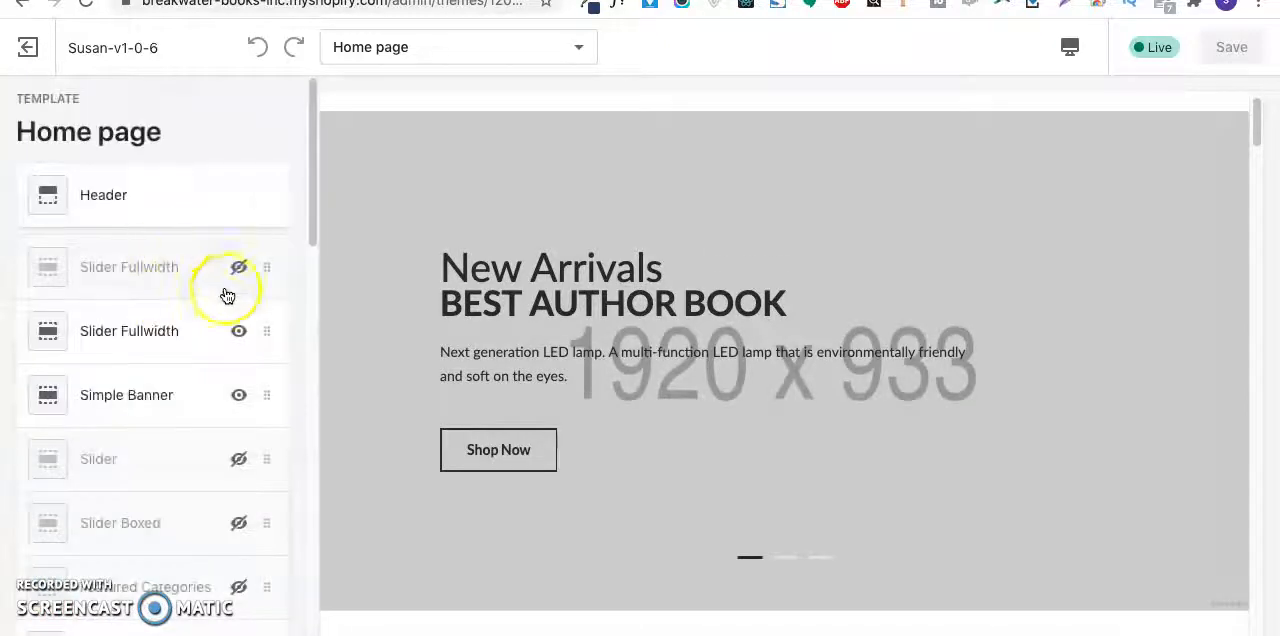
scroll(172, 405, "down", 2)
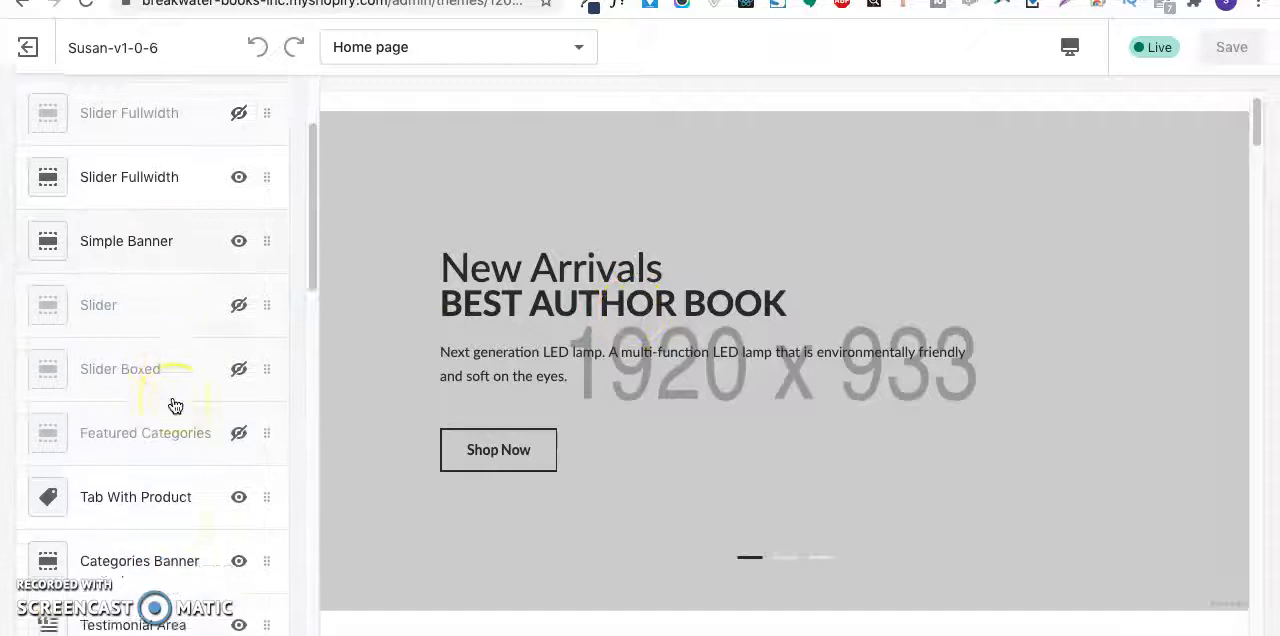
scroll(175, 405, "down", 3)
scroll(550, 355, "down", 10)
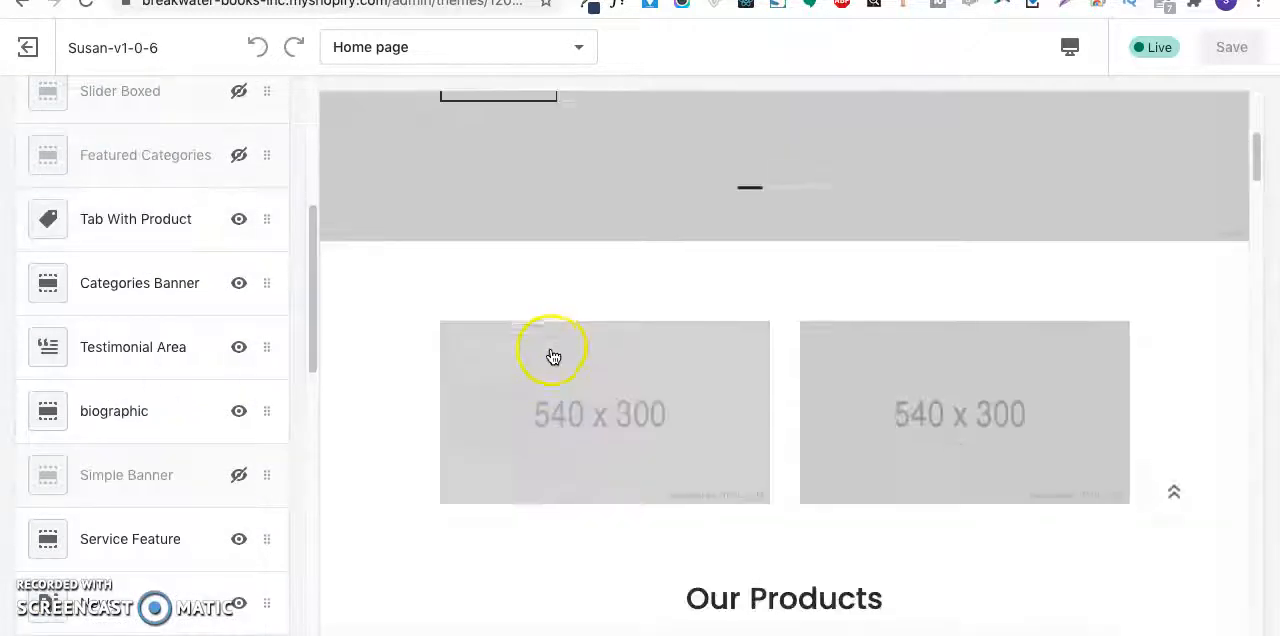
scroll(552, 352, "up", 3)
scroll(552, 345, "down", 12)
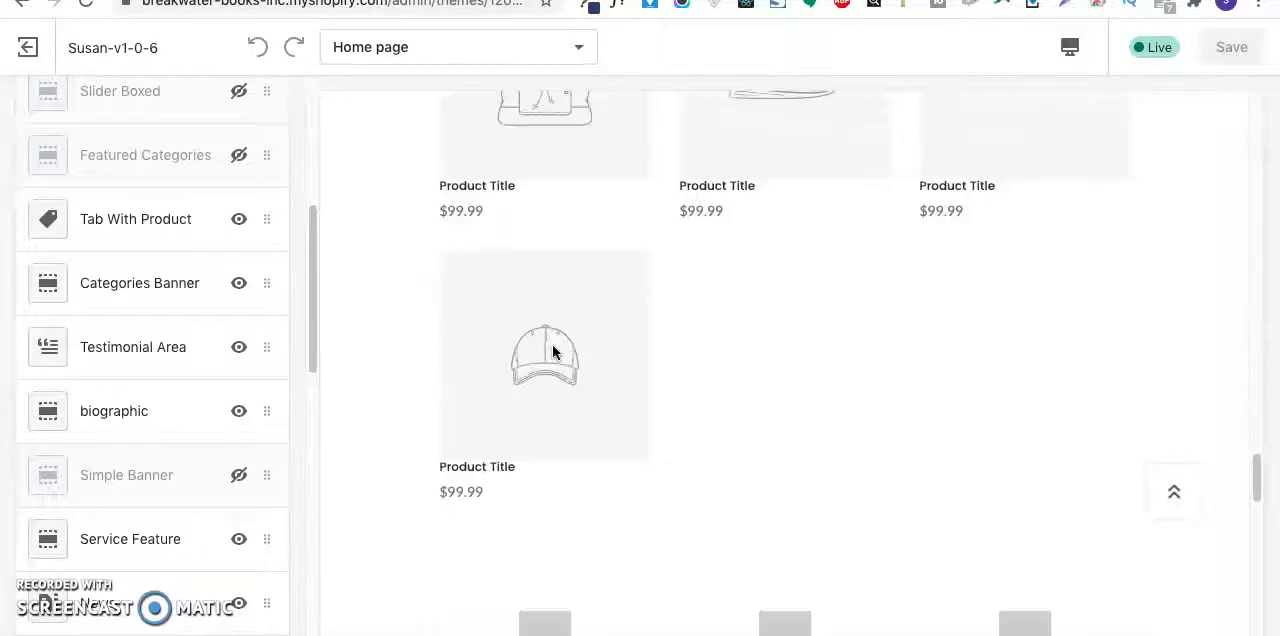
- Compare the previewed product grid and service features with the entries in the home page section list
scroll(552, 345, "up", 4)
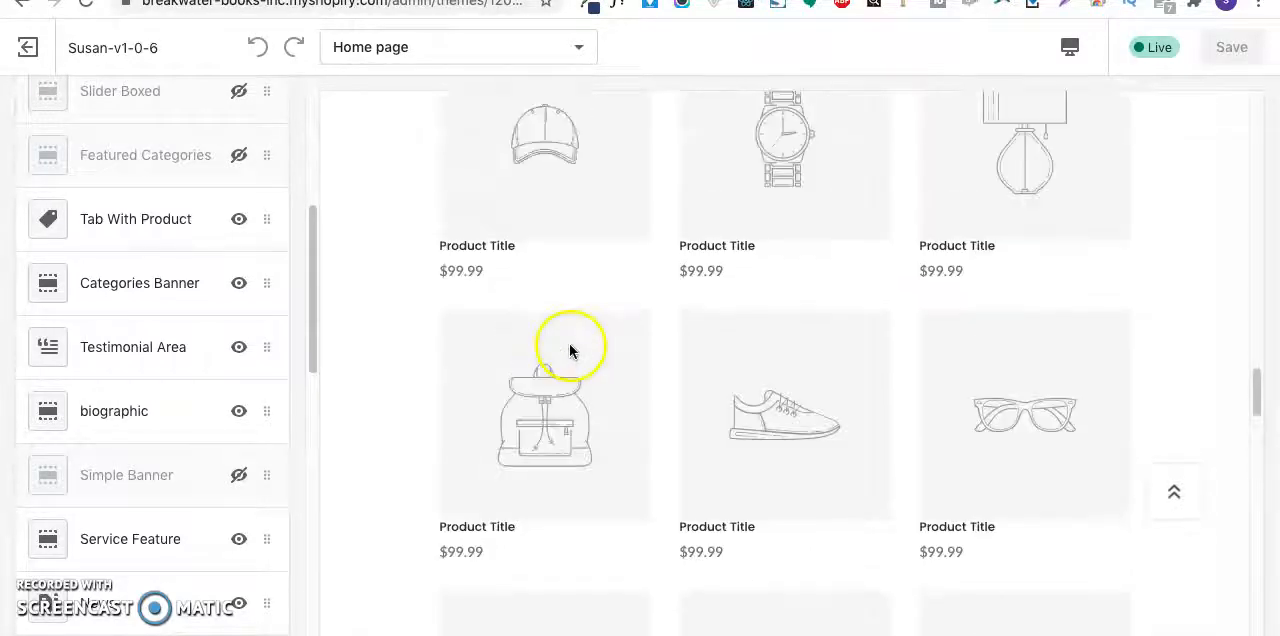
left_click(520, 199)
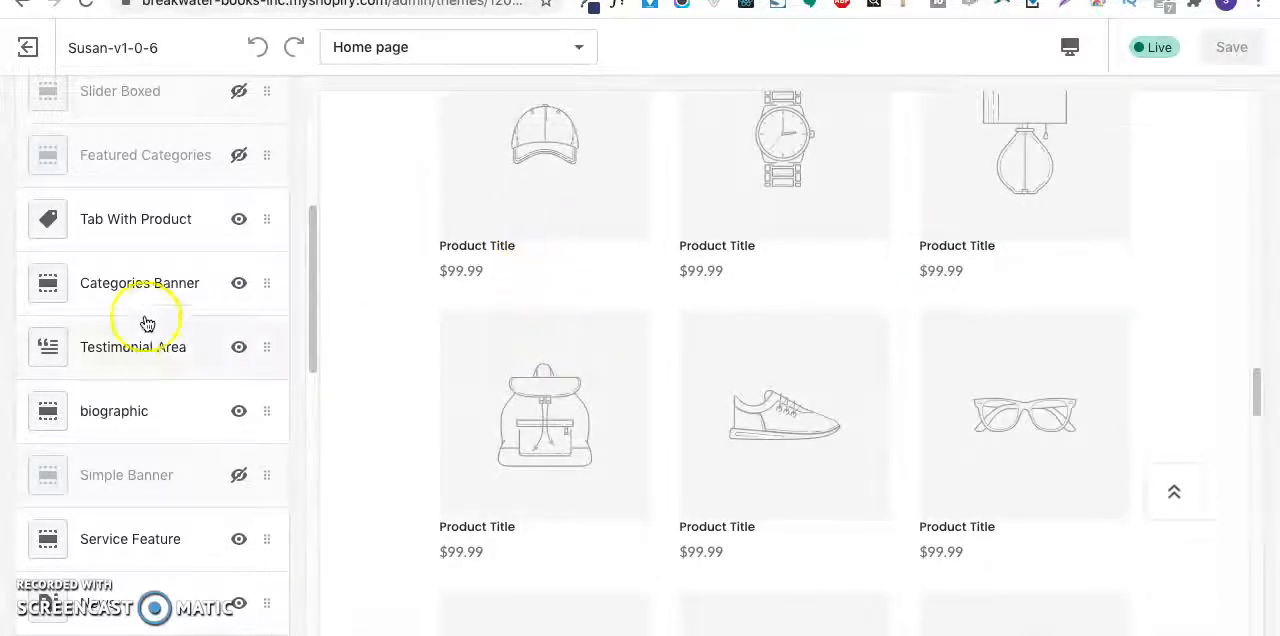
scroll(600, 301, "up", 7)
scroll(602, 301, "down", 9)
scroll(602, 301, "down", 6)
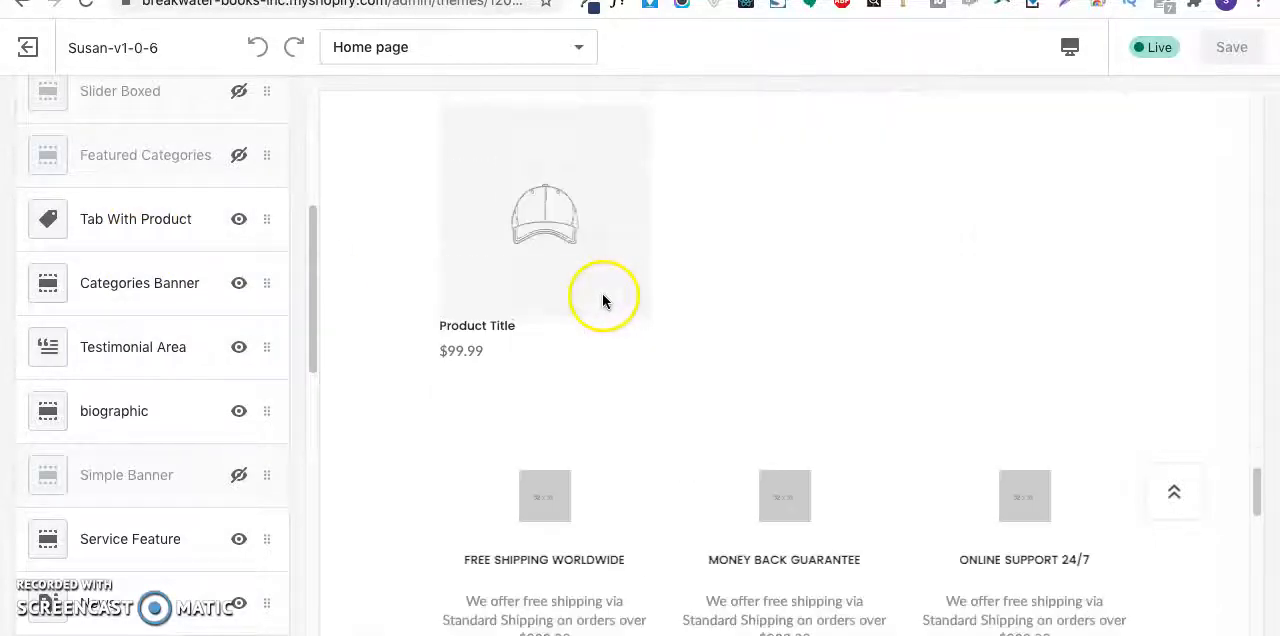
scroll(626, 294, "up", 4)
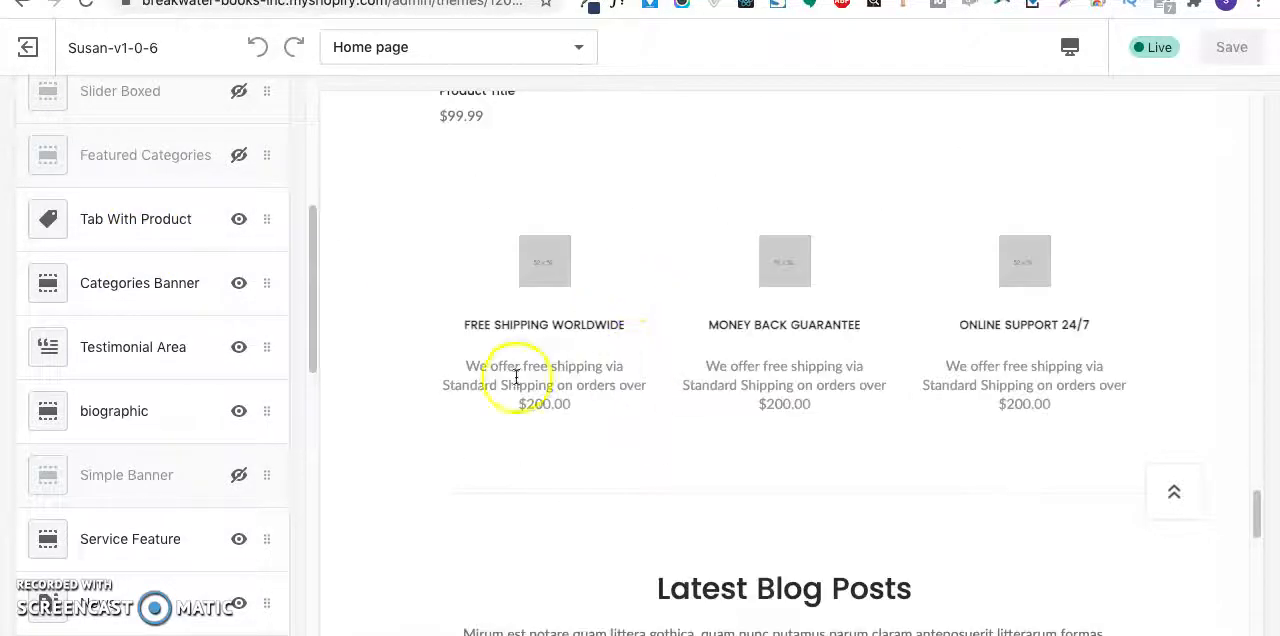
left_click_drag(543, 286, 937, 449)
left_click(511, 413)
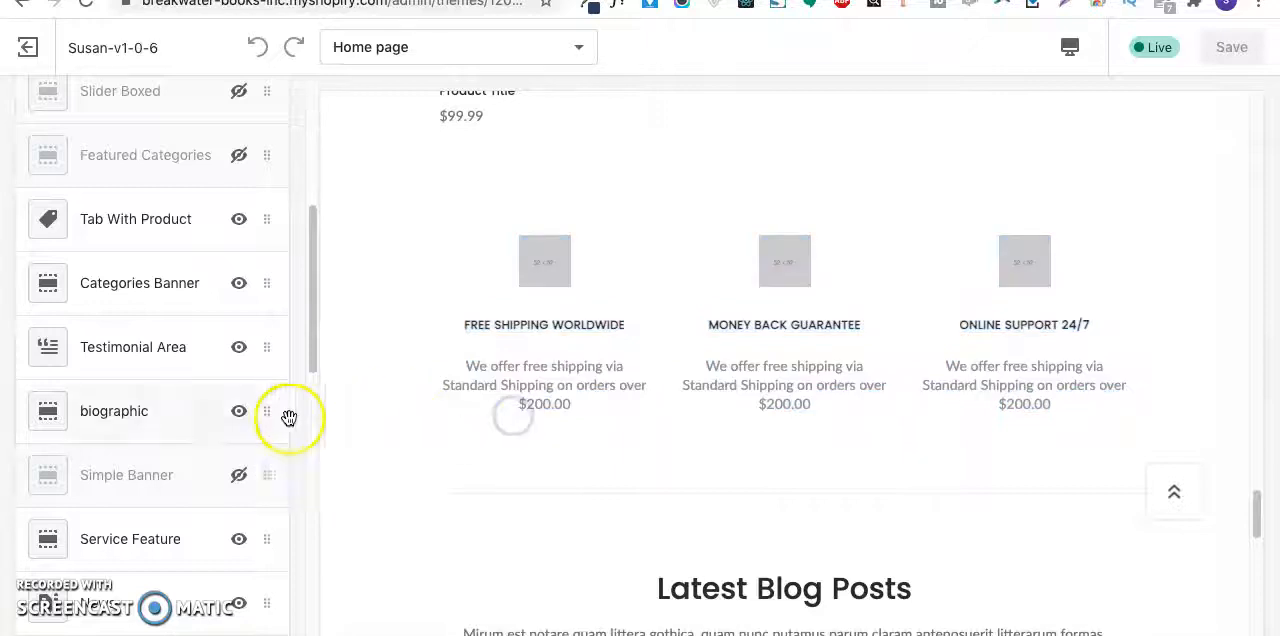
- Open the biographic section's settings, compare them with the Latest Arrivals block in the preview, and return to the section list
left_click(100, 420)
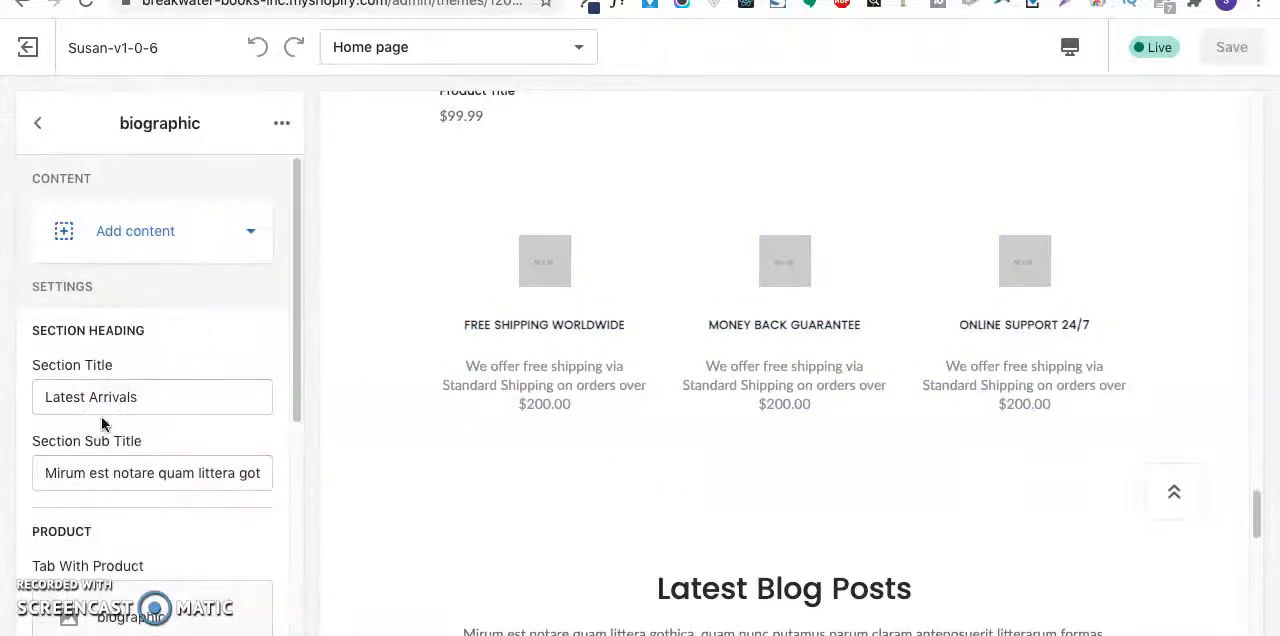
scroll(482, 407, "up", 3)
scroll(483, 405, "down", 10)
scroll(483, 404, "up", 15)
scroll(485, 408, "up", 6)
scroll(540, 450, "down", 2)
scroll(600, 495, "down", 3)
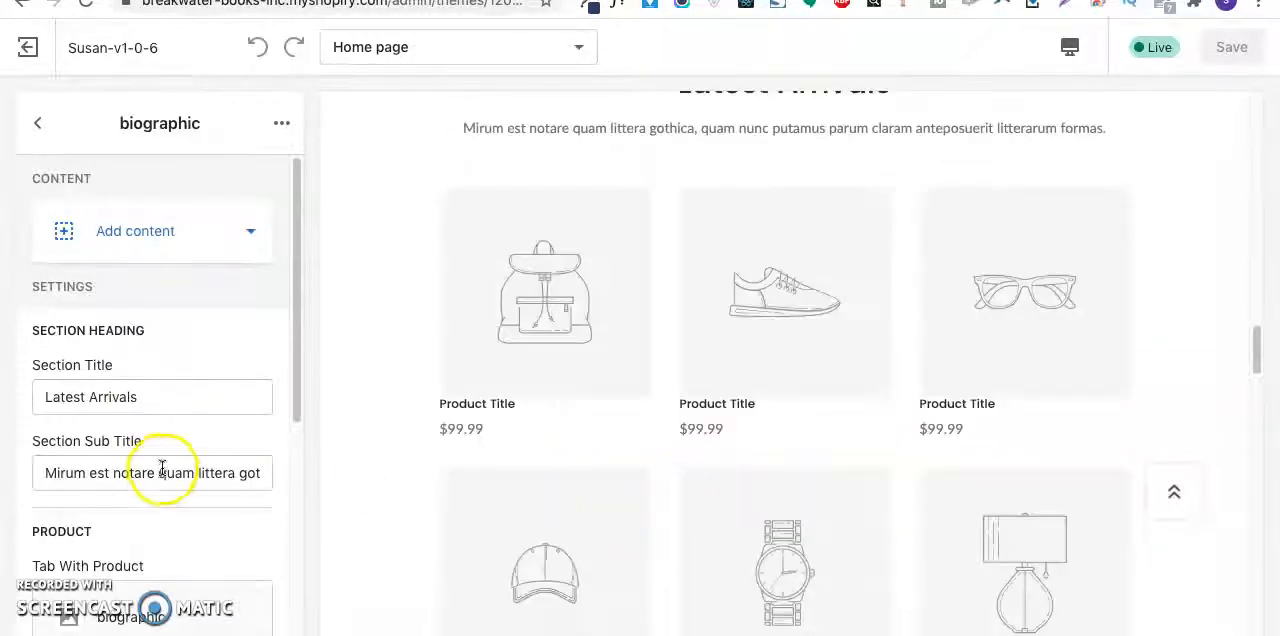
scroll(165, 465, "down", 4)
scroll(170, 455, "up", 4)
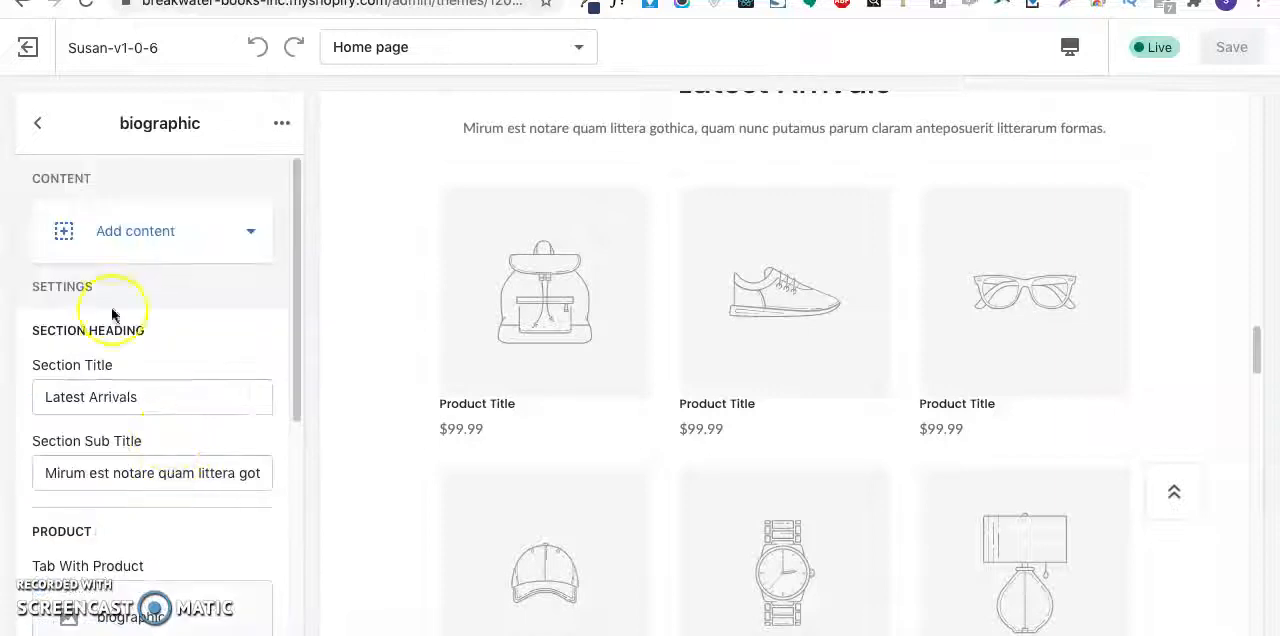
left_click(37, 122)
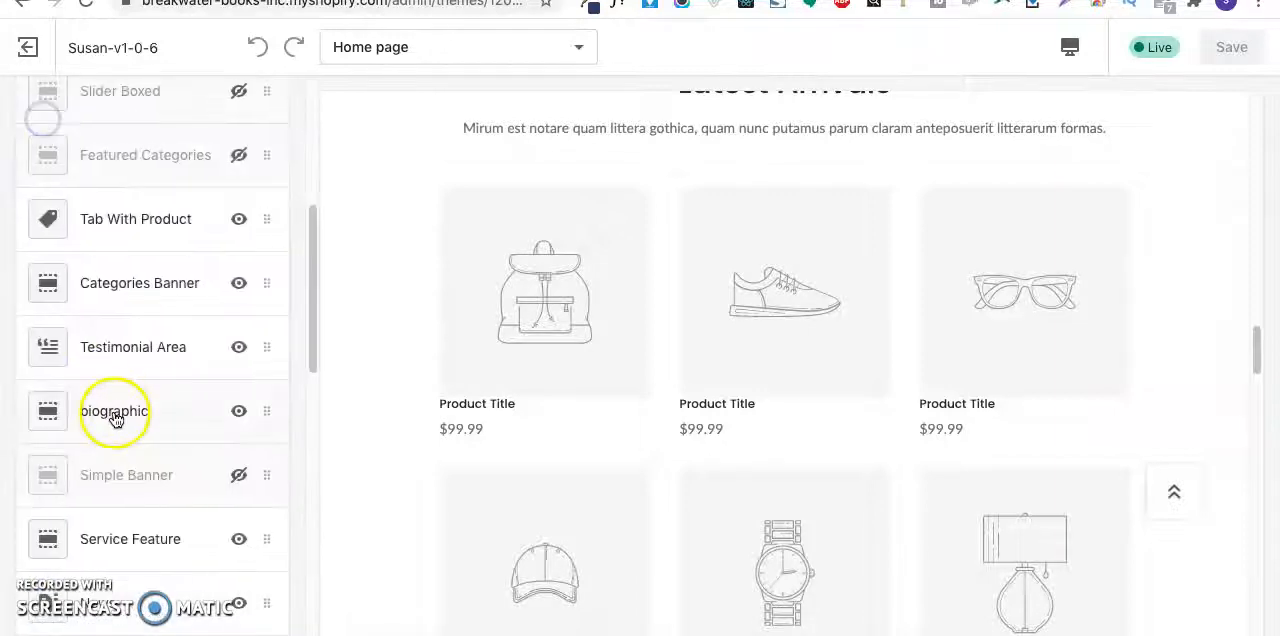
- Set Banner Column to 1 for the second Single Banner in the hidden Simple Banner section
left_click(130, 497)
scroll(622, 440, "down", 5)
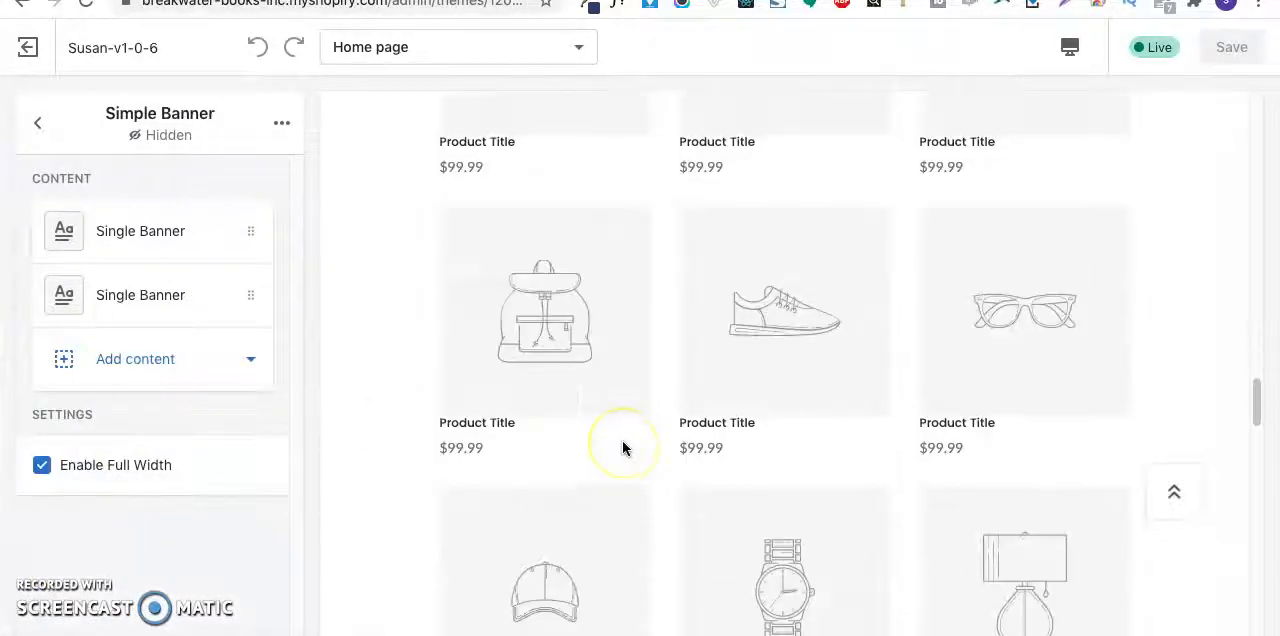
scroll(622, 448, "down", 2)
left_click(135, 295)
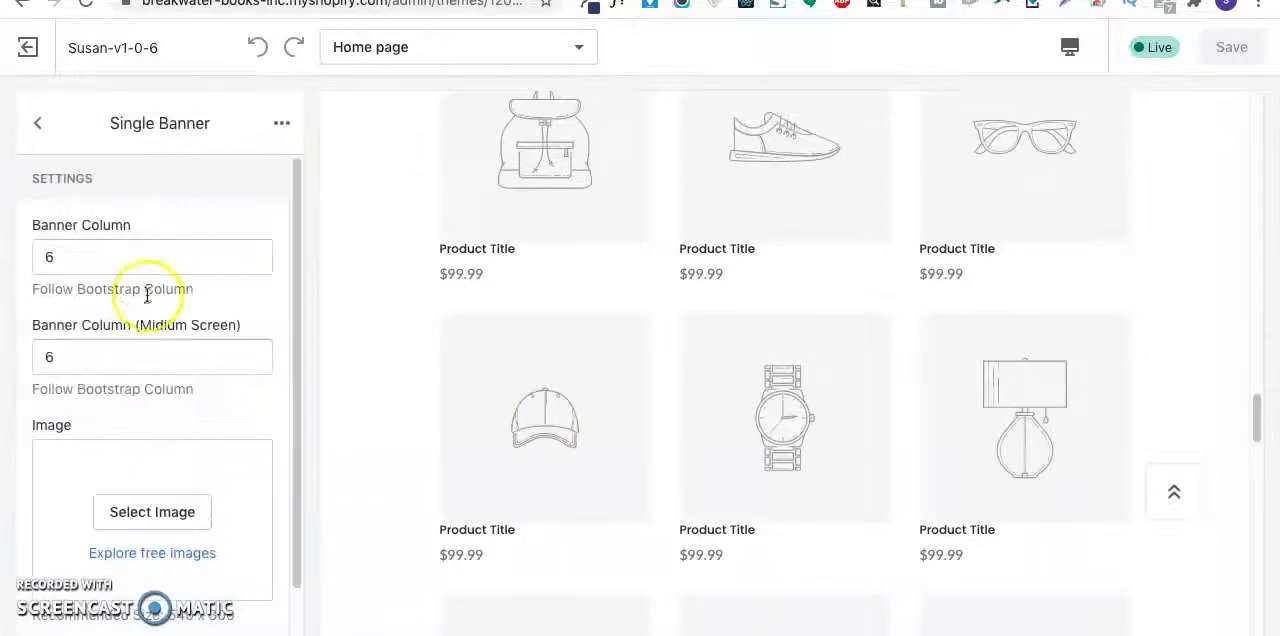
scroll(216, 452, "down", 1)
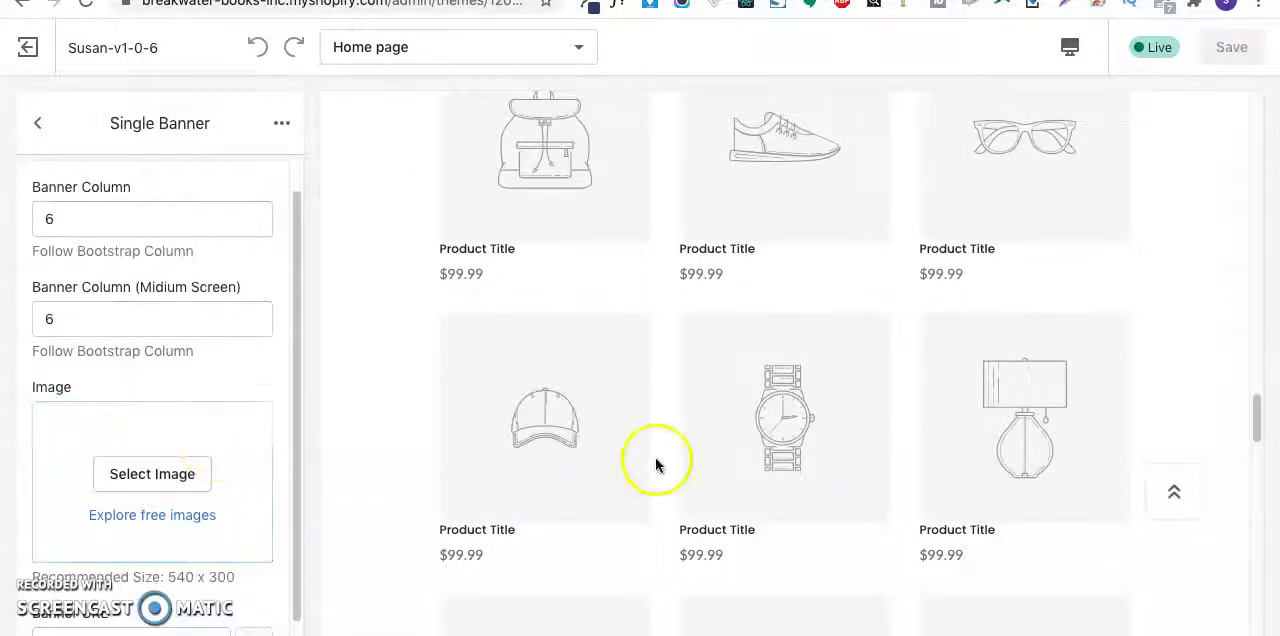
left_click(137, 326)
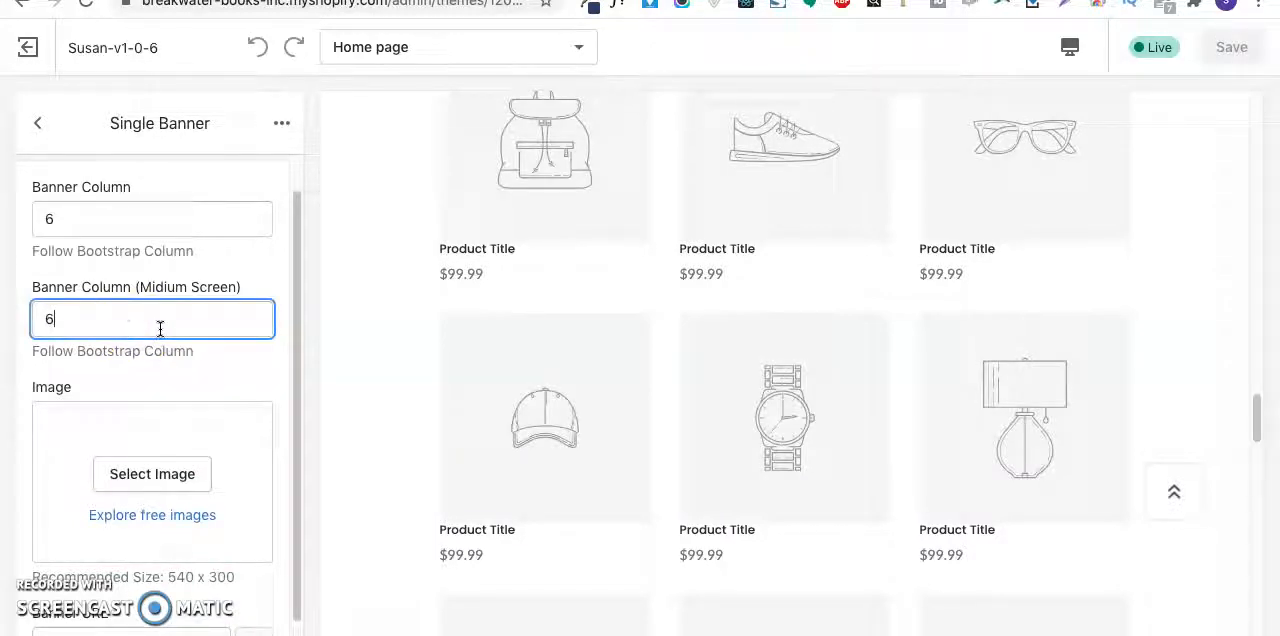
left_click(149, 221)
key("BackSpace")
type("1")
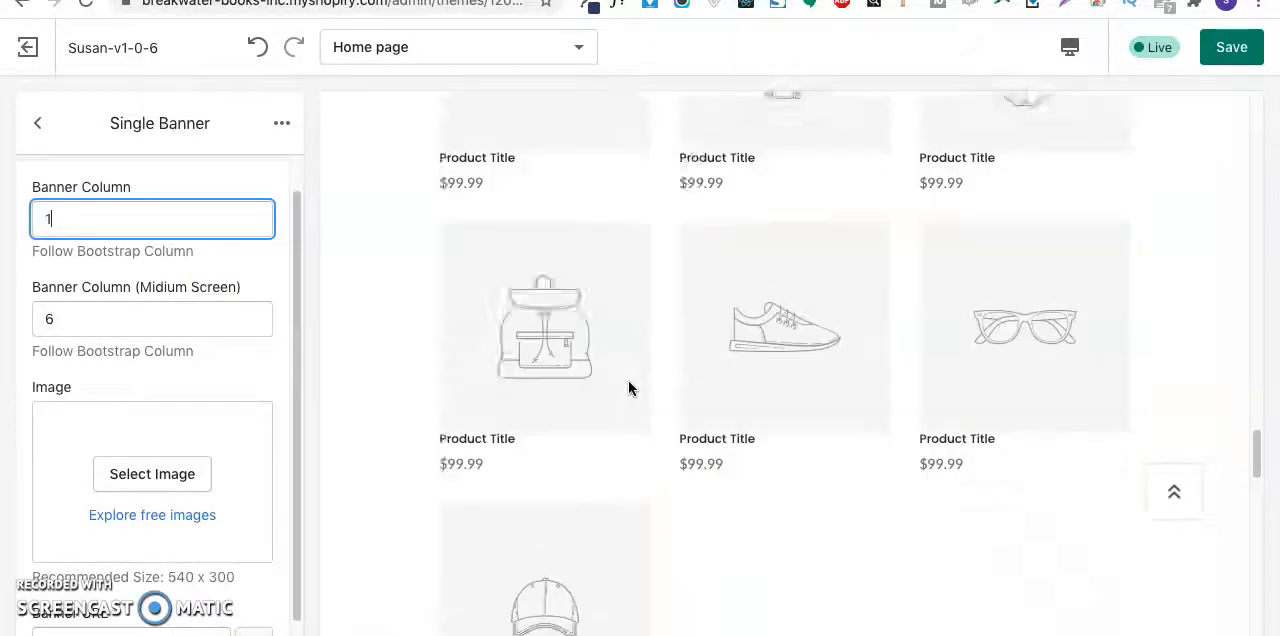
left_click(606, 384)
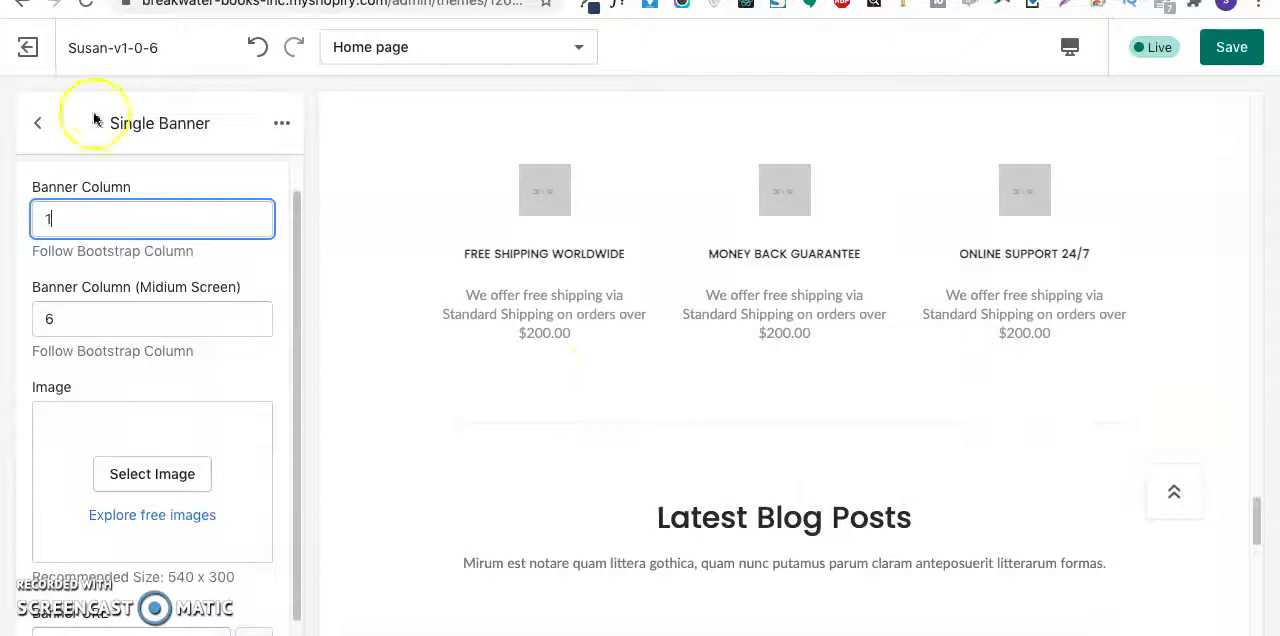
- Remove the second Single Banner and then the whole hidden Simple Banner section from the home page
left_click(281, 123)
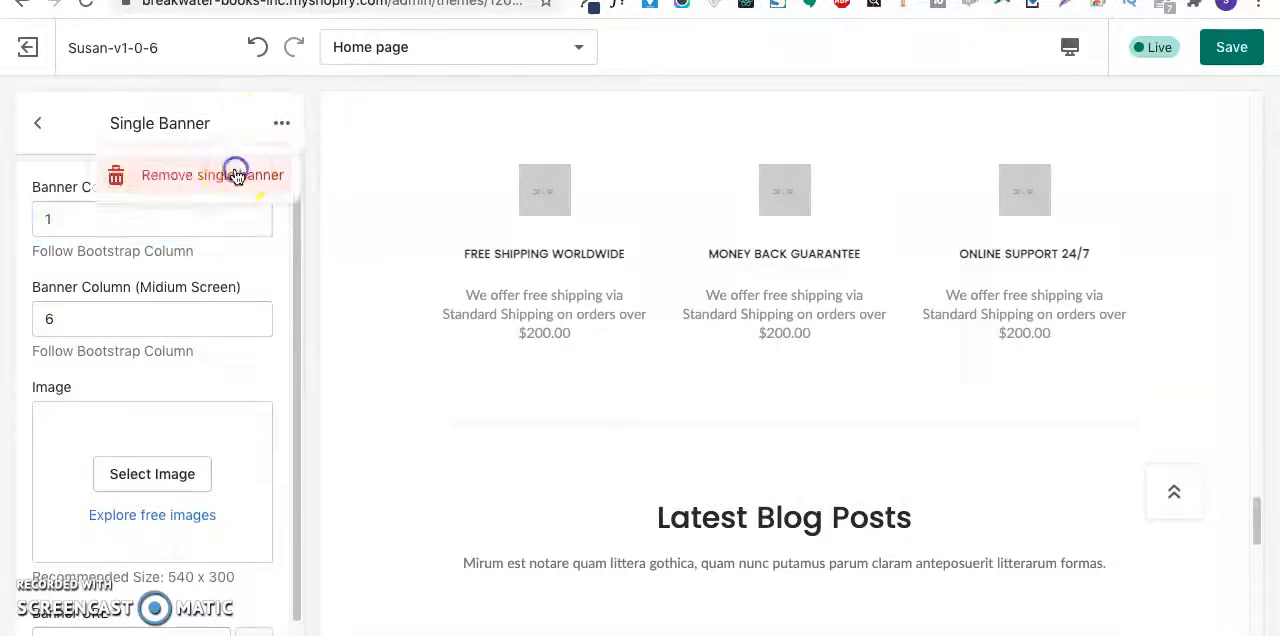
left_click(236, 175)
left_click(281, 123)
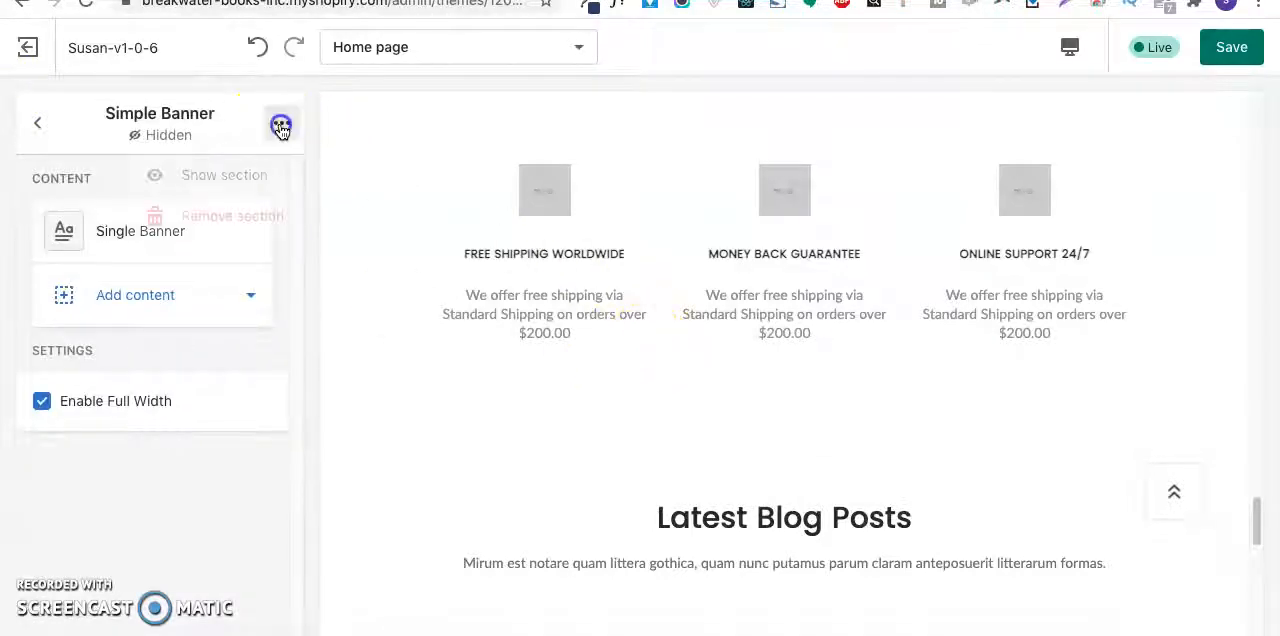
left_click(238, 216)
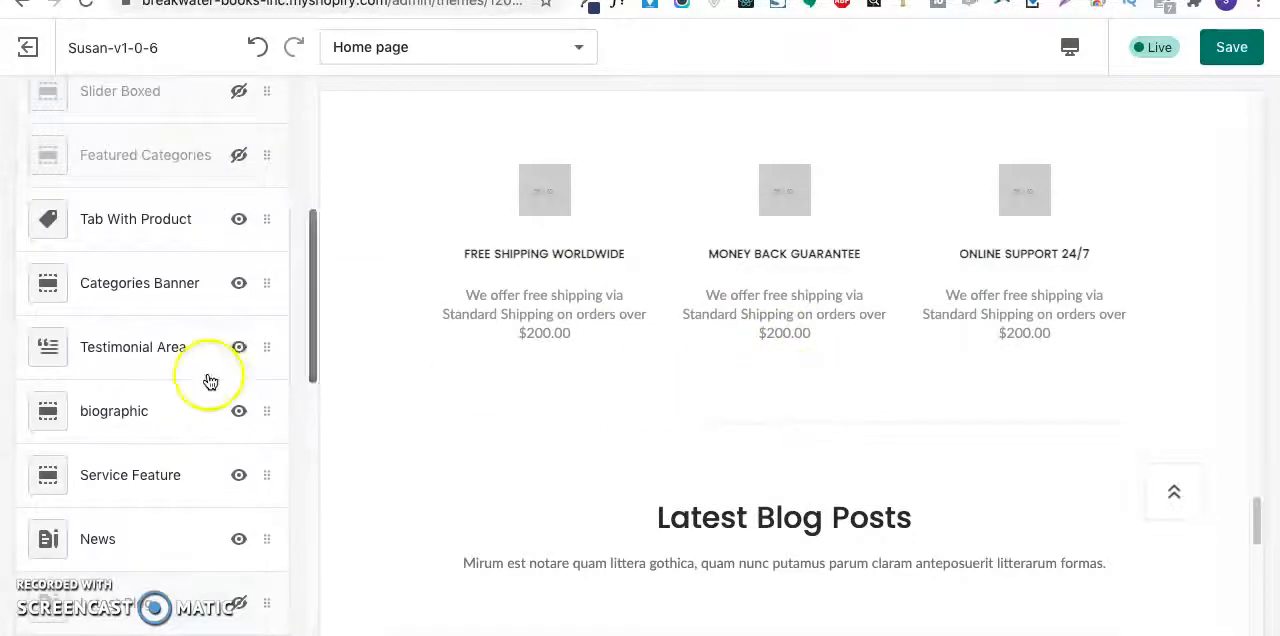
- Remove the News section with the Latest Blog Posts heading from the home page
left_click(122, 548)
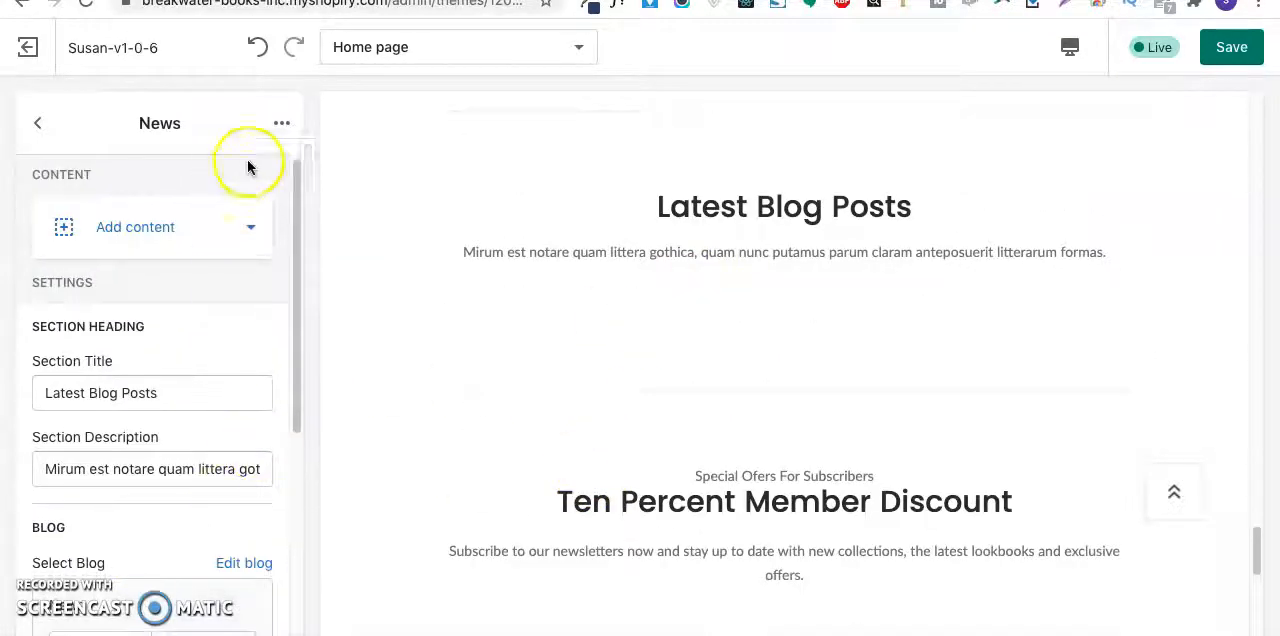
left_click(281, 124)
left_click(238, 218)
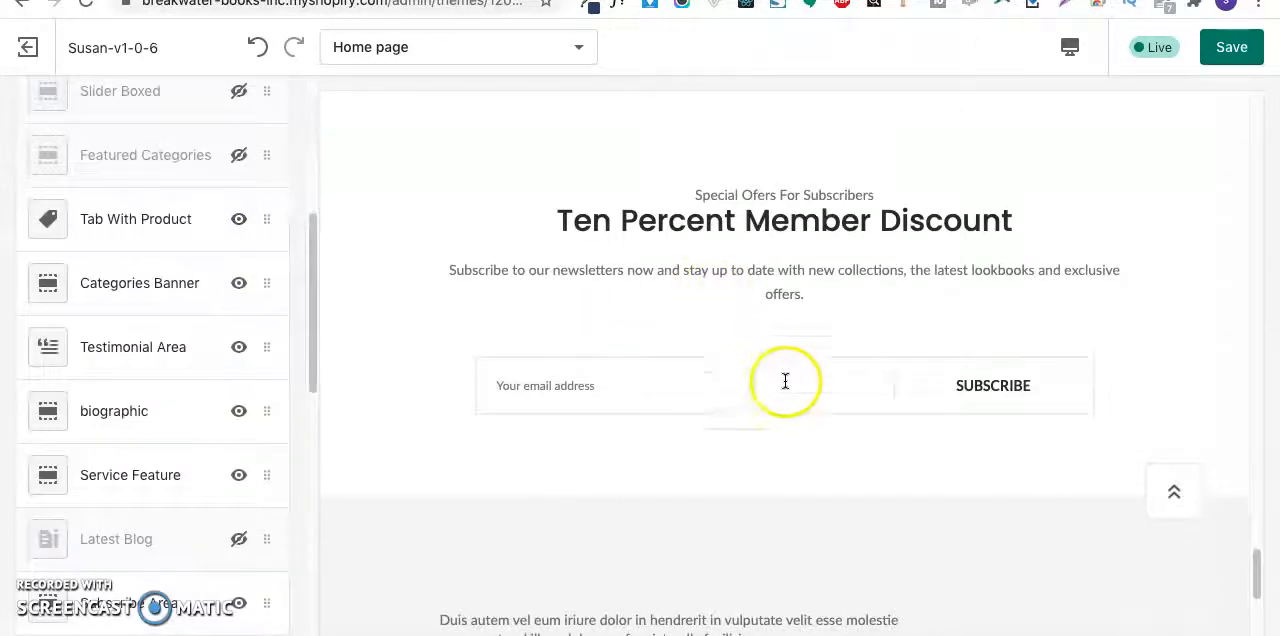
- Compare the Ten Percent Member Discount subscribe area with the newsletter block in the mockup's footer in Preview, and return to the customizer
scroll(783, 348, "up", 1)
scroll(783, 347, "down", 2)
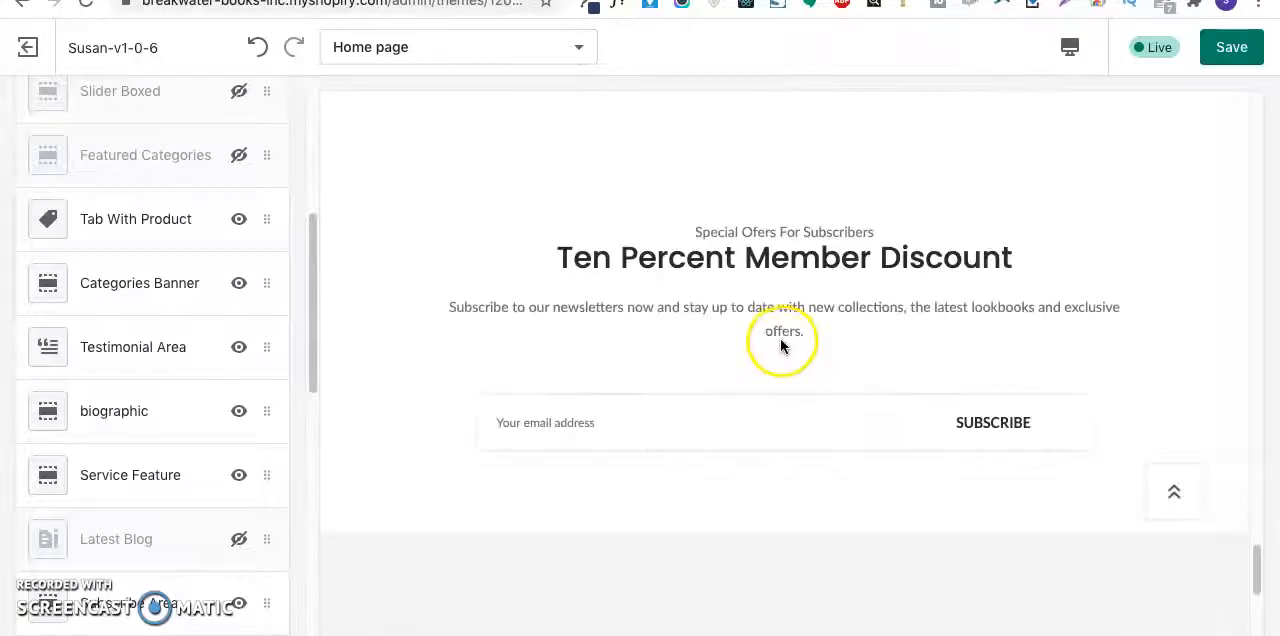
left_click(927, 635)
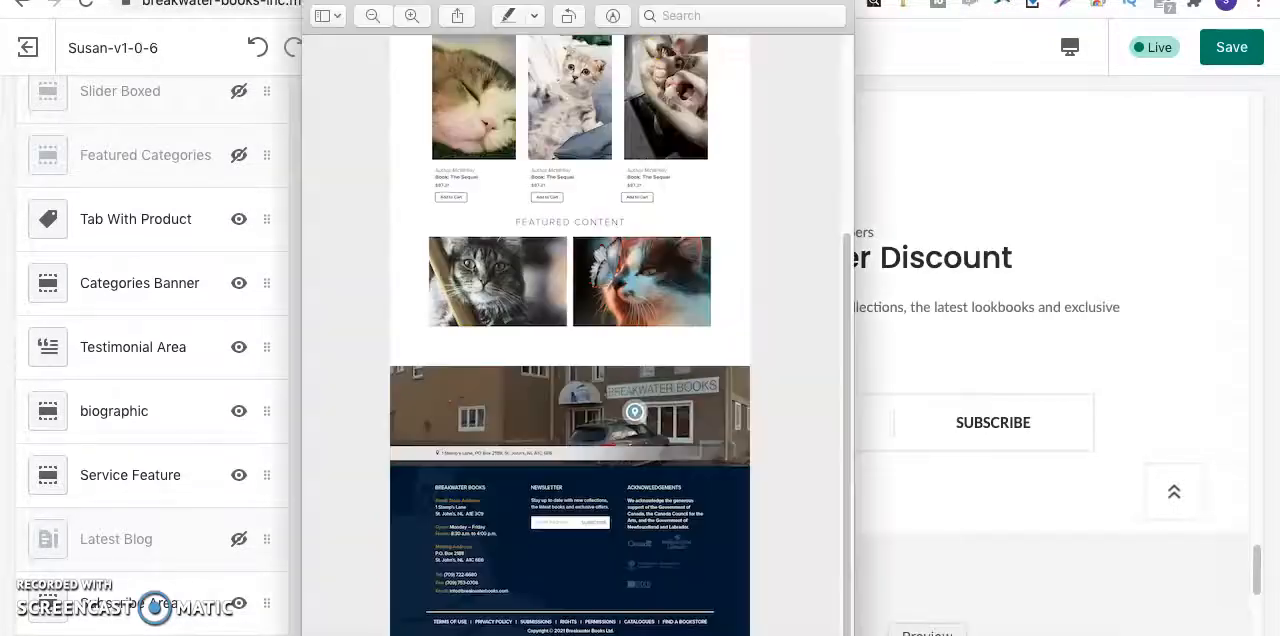
left_click_drag(517, 510, 618, 553)
left_click(985, 478)
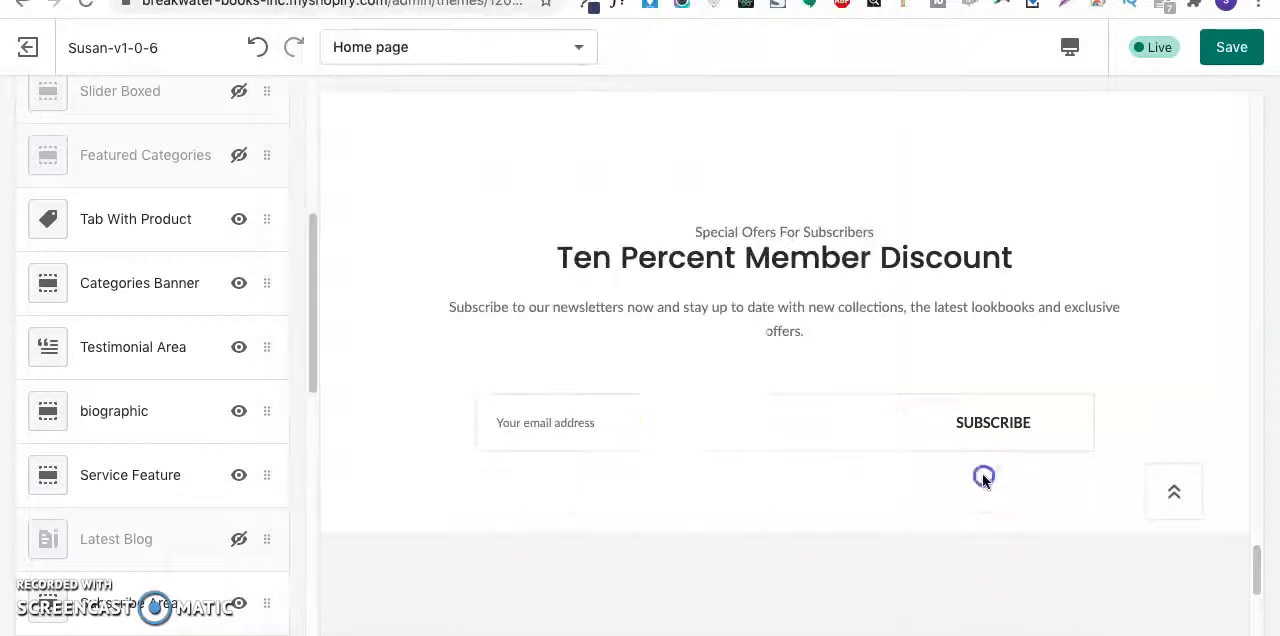
- Hide the Subscribe Area section and make the Slideshow section below it visible on the home page
scroll(165, 480, "down", 5)
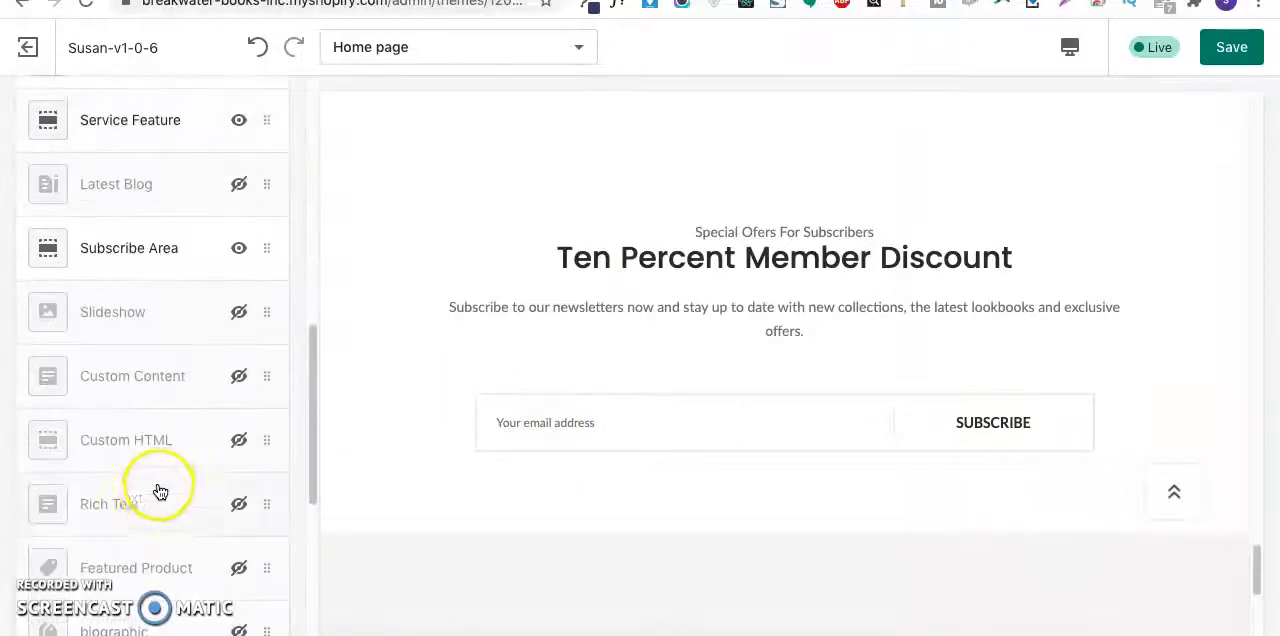
left_click(237, 250)
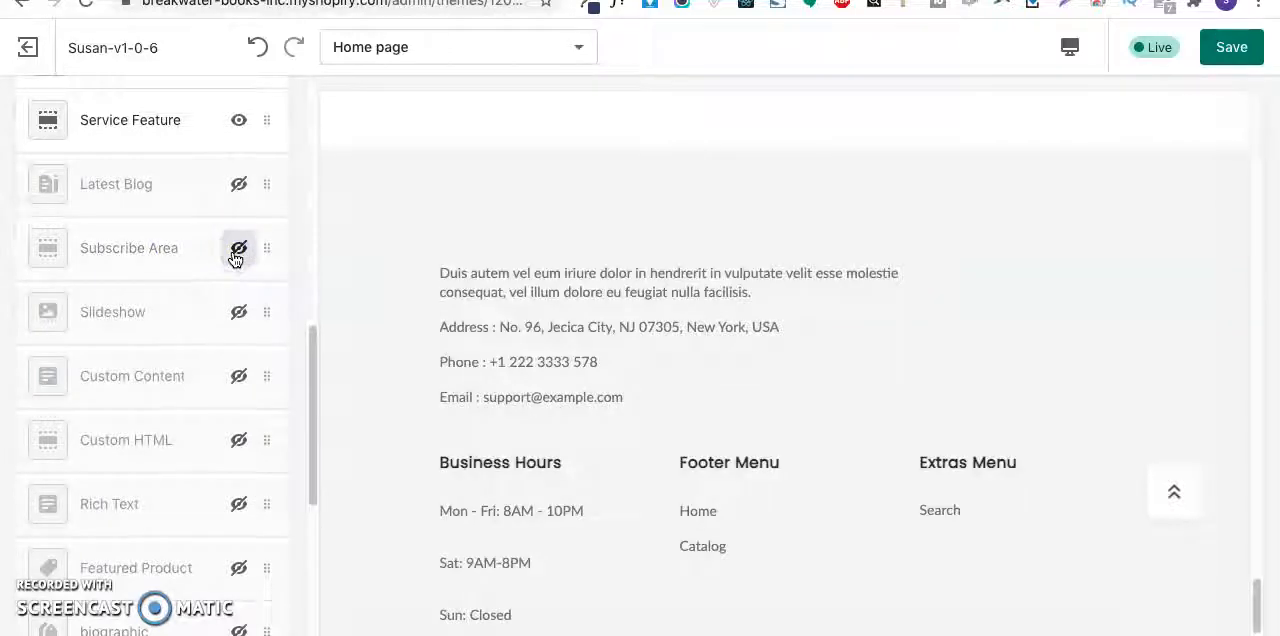
left_click(126, 312)
left_click(36, 126)
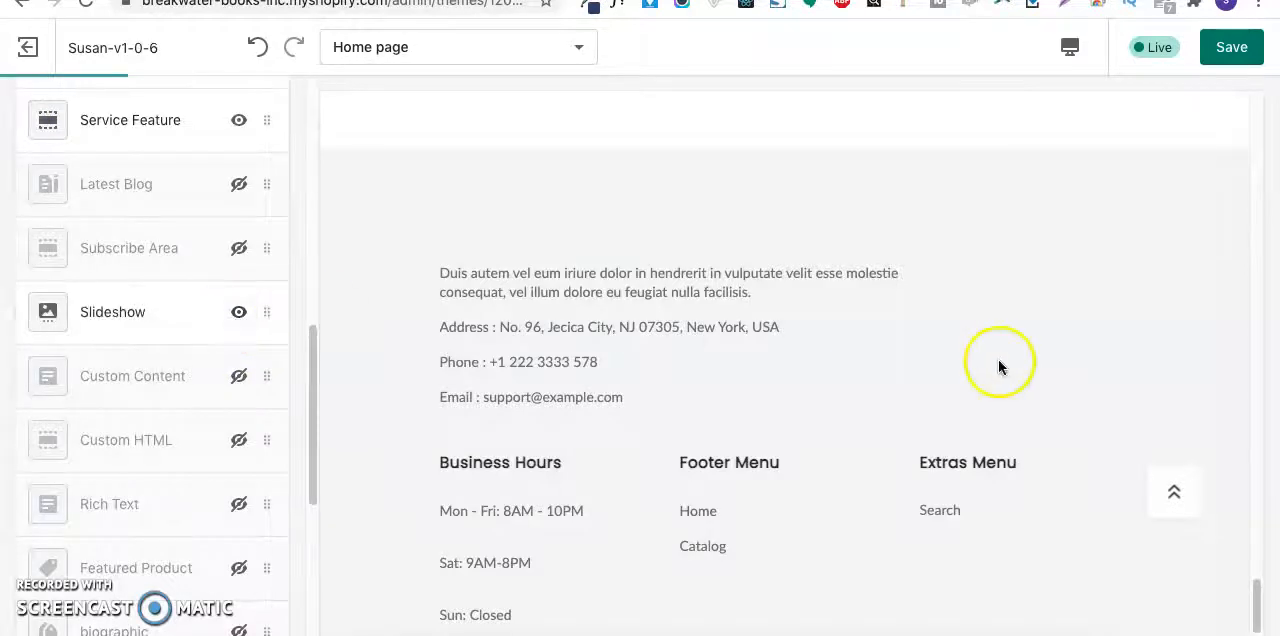
- Review the Slideshow section's padding settings and remove the whole section from the home page
scroll(724, 456, "up", 3)
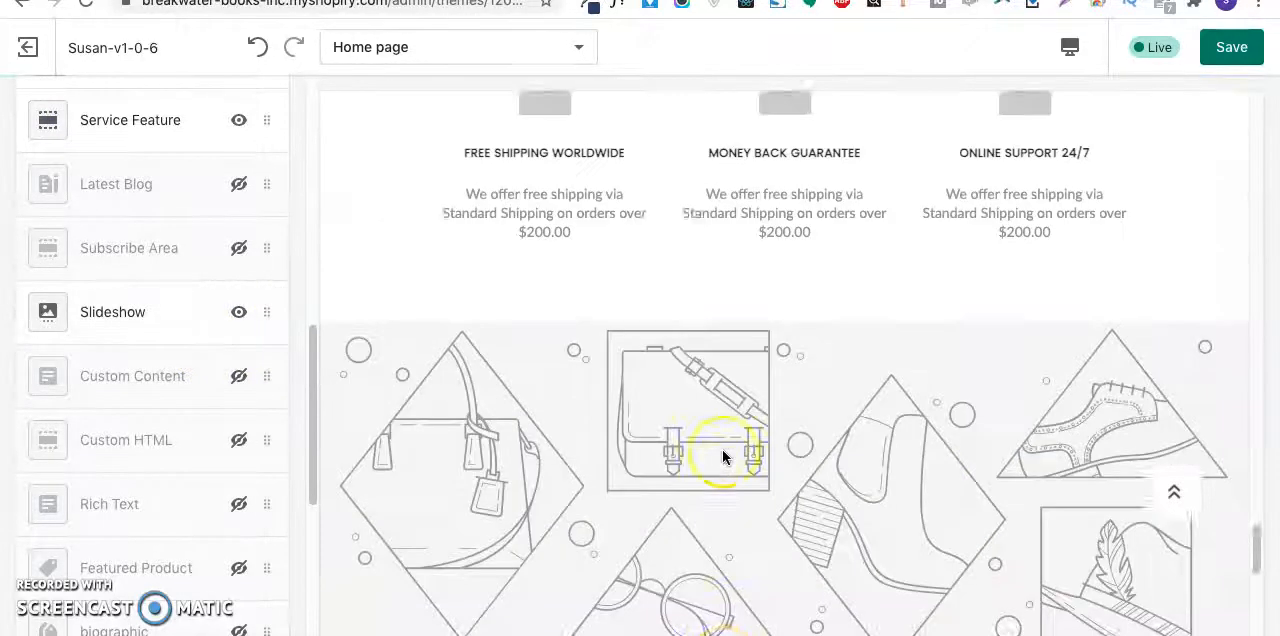
scroll(724, 456, "down", 6)
scroll(723, 452, "up", 5)
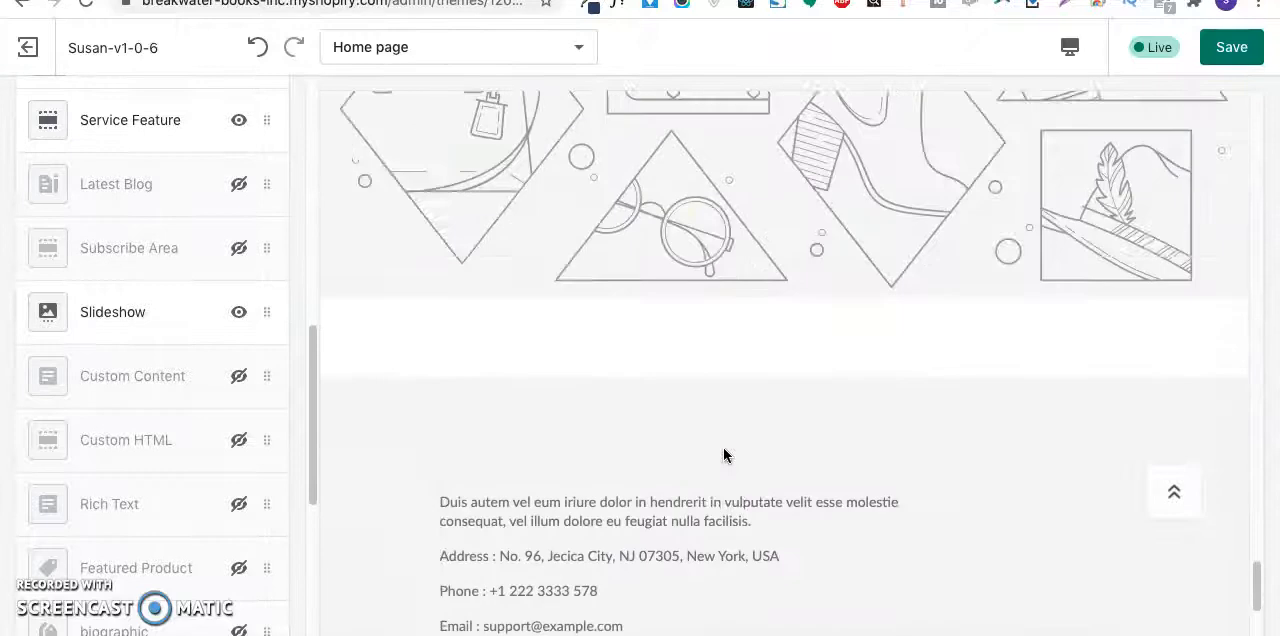
left_click(150, 318)
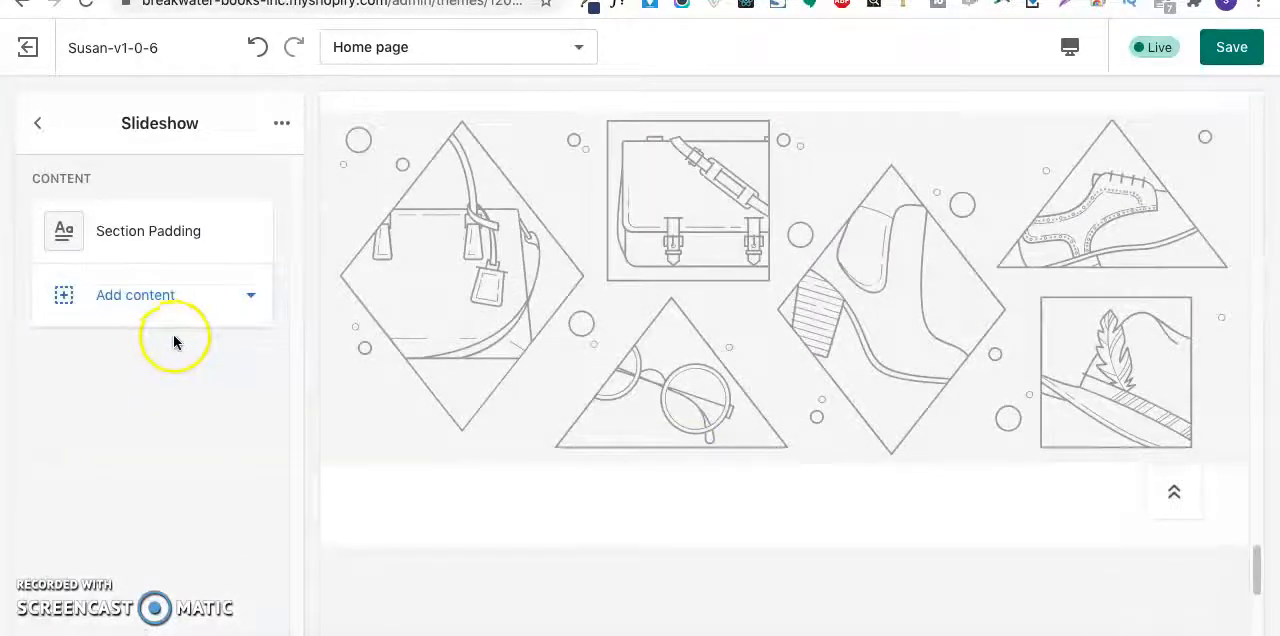
left_click(171, 240)
scroll(260, 354, "down", 1)
scroll(126, 557, "up", 1)
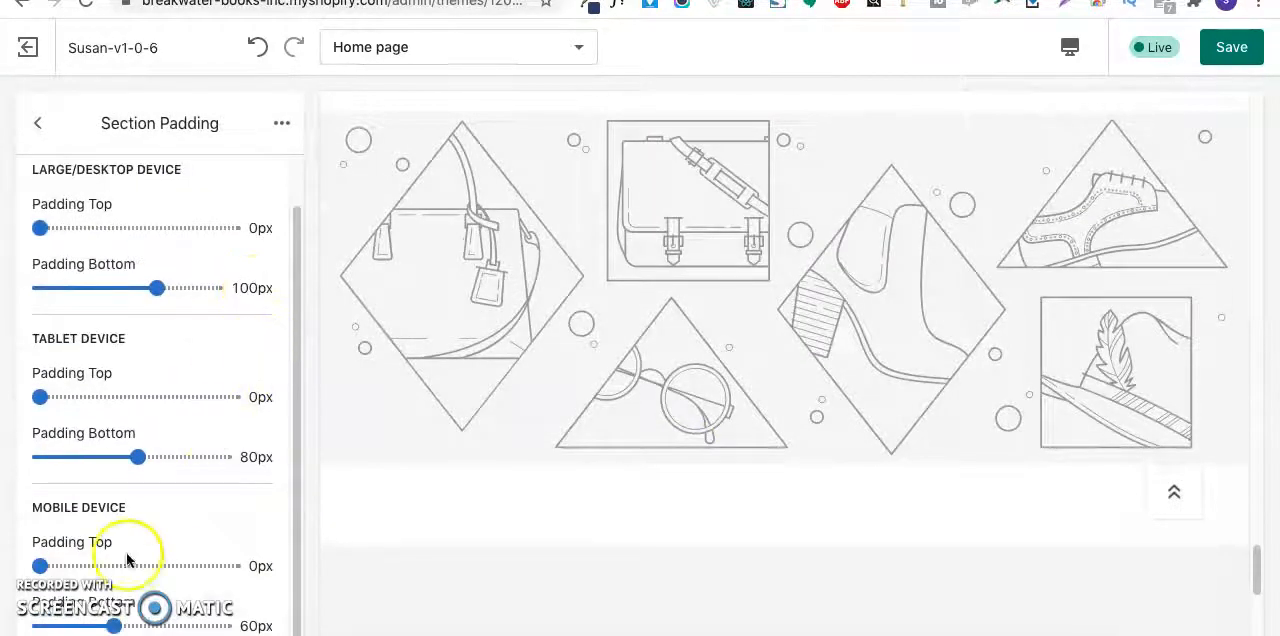
left_click(283, 125)
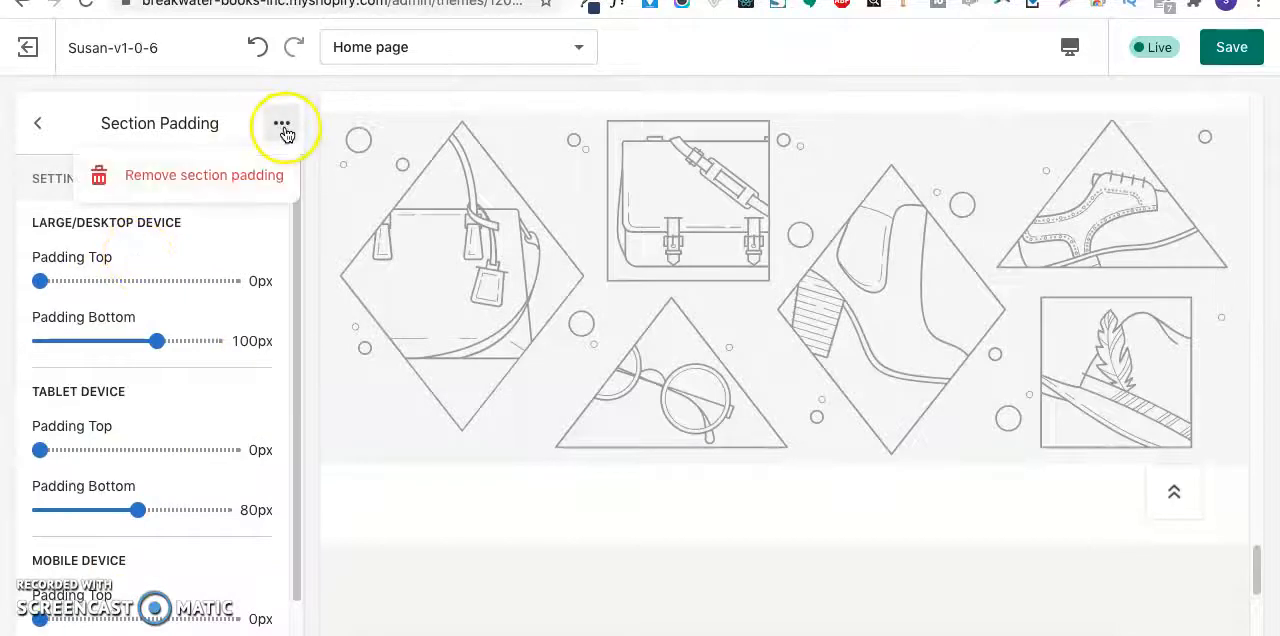
left_click(37, 122)
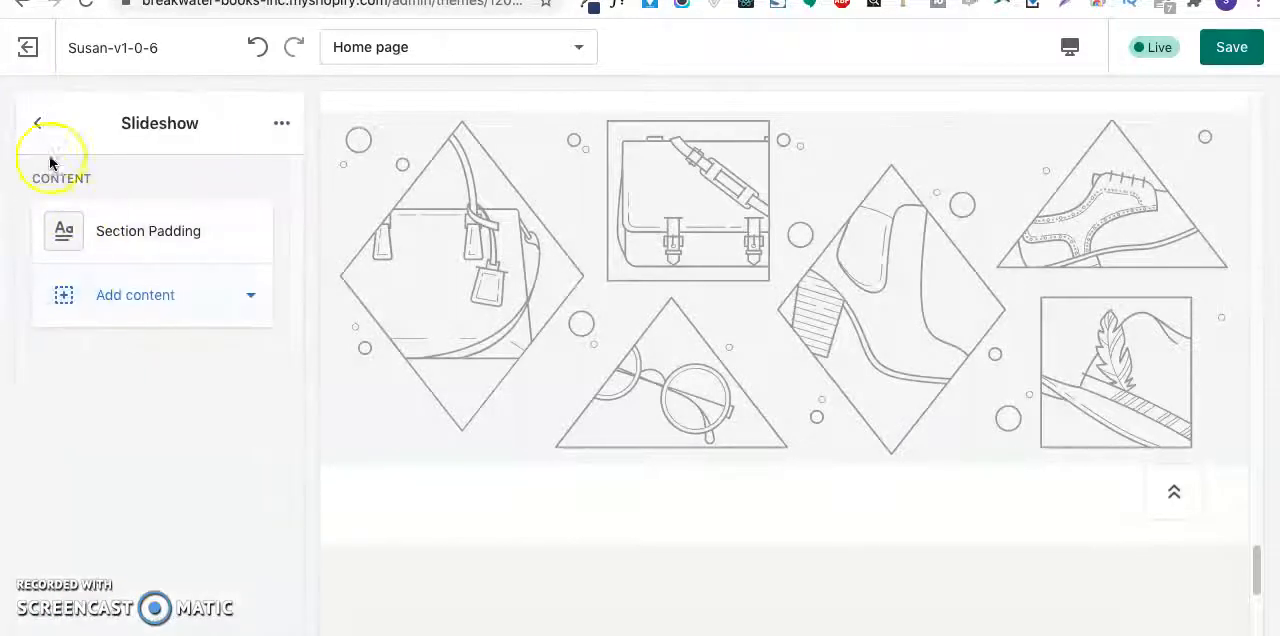
left_click(283, 125)
left_click(257, 216)
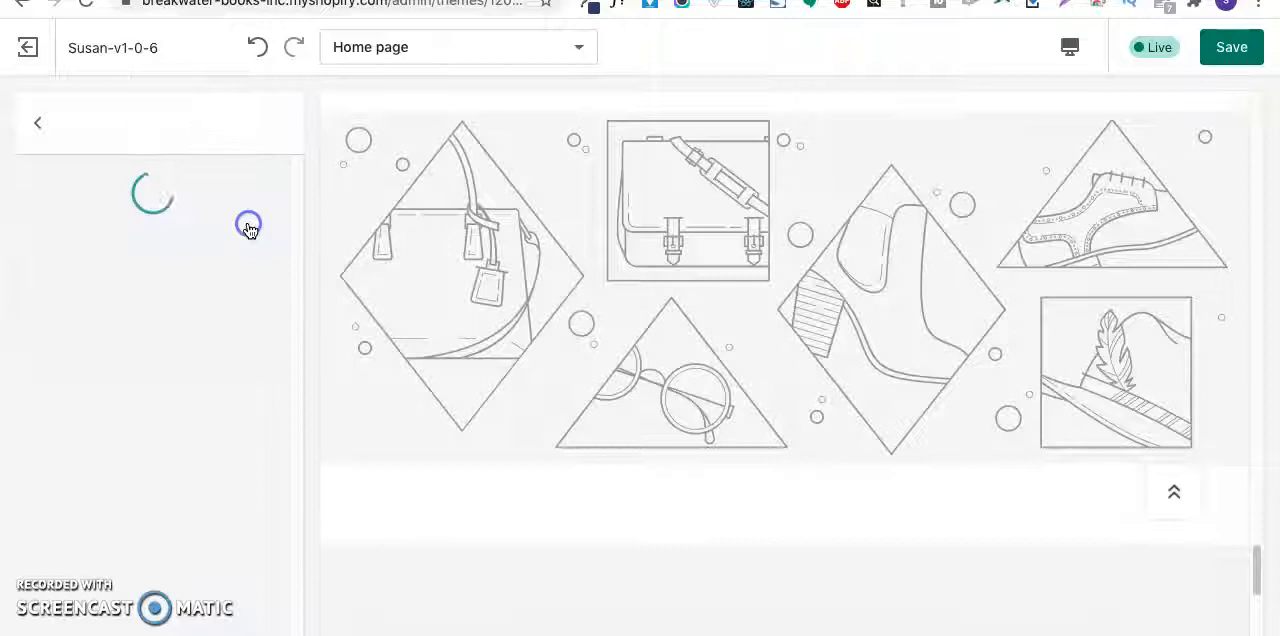
- Remove the Service Feature section with the free shipping, money back guarantee and online support blocks
scroll(116, 432, "down", 4)
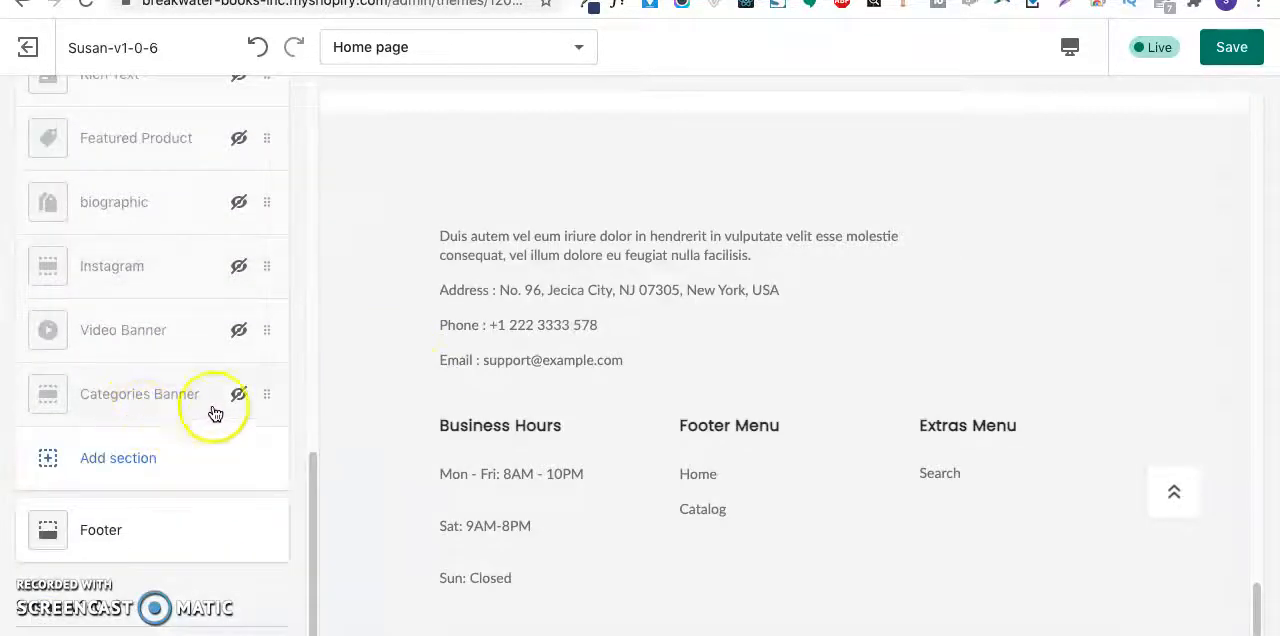
scroll(485, 389, "up", 7)
scroll(485, 380, "down", 2)
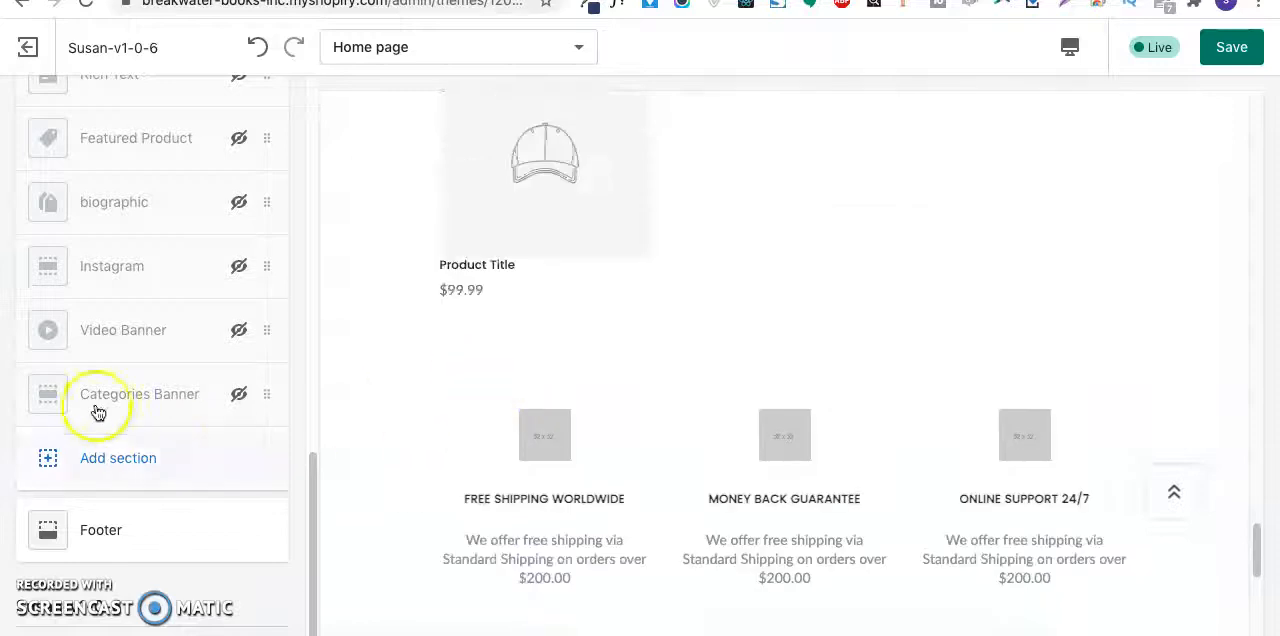
scroll(157, 380, "up", 3)
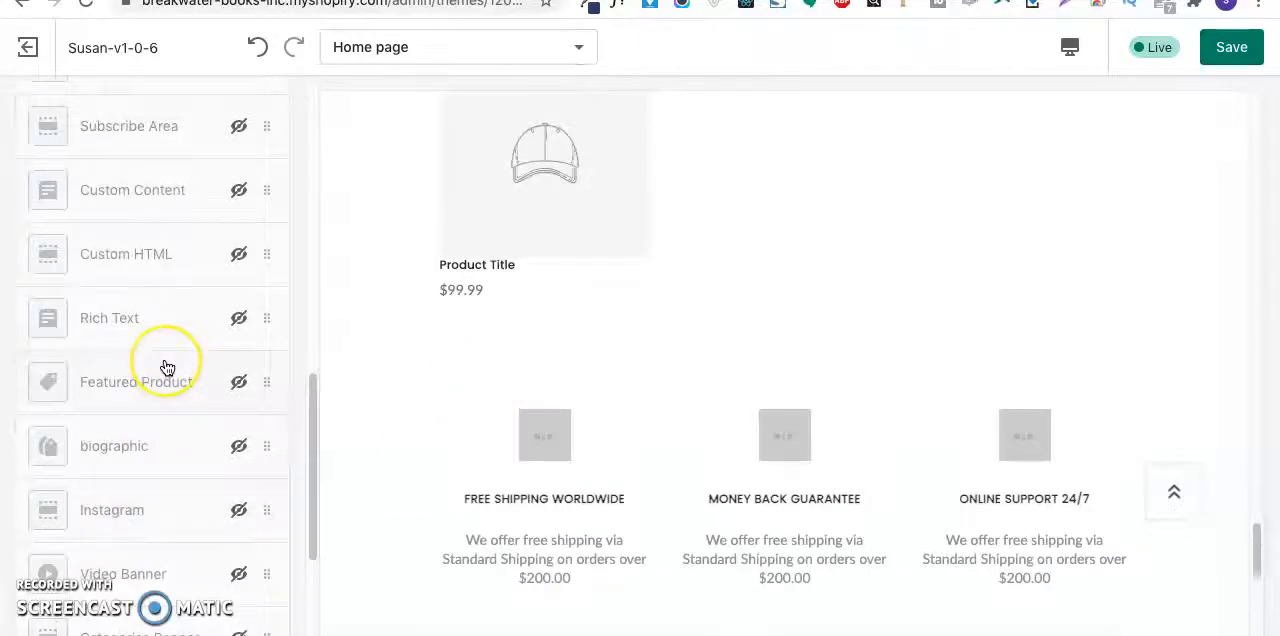
scroll(160, 362, "up", 4)
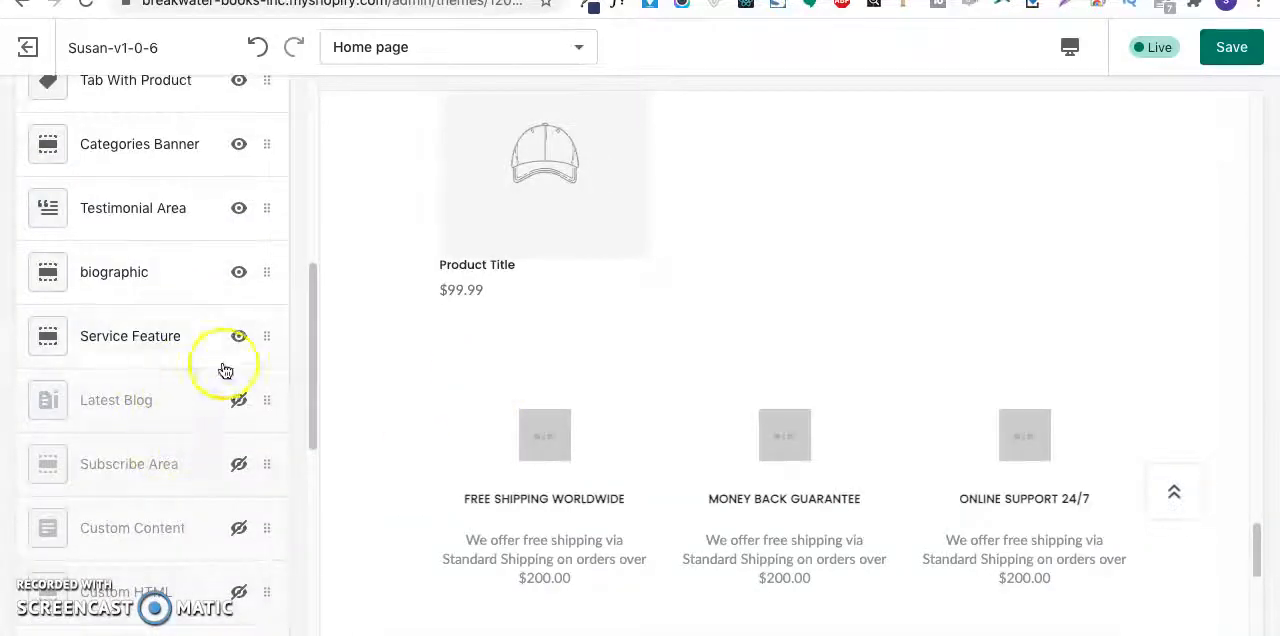
scroll(410, 388, "down", 1)
scroll(640, 430, "down", 3)
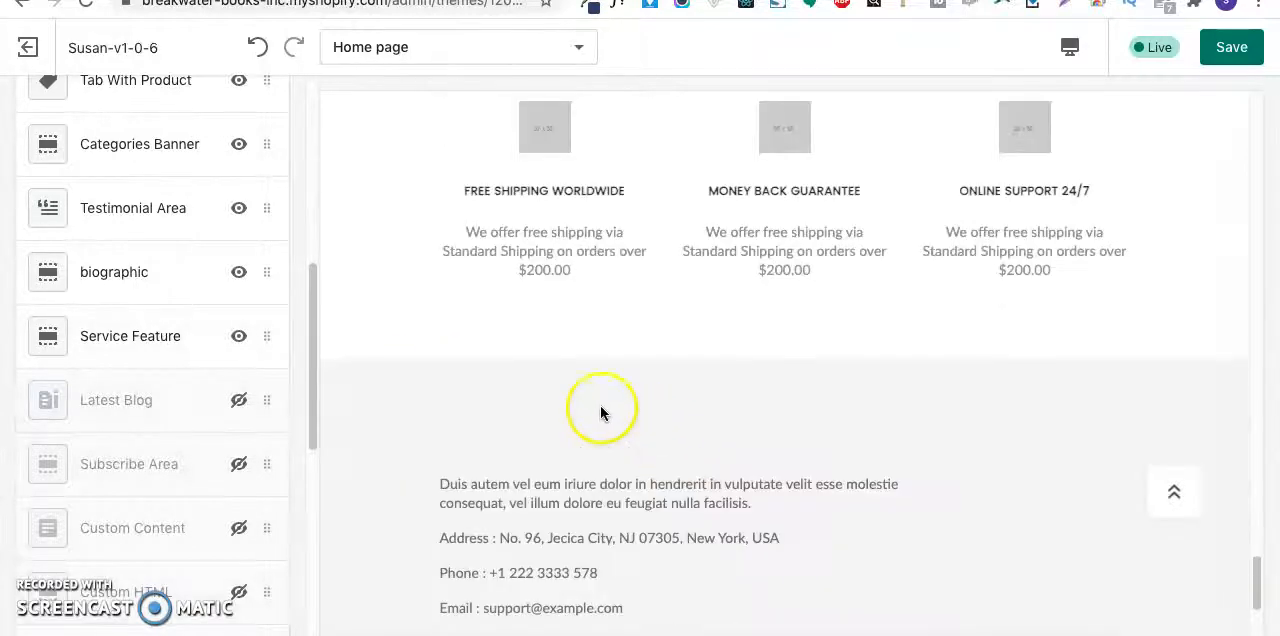
left_click(273, 340)
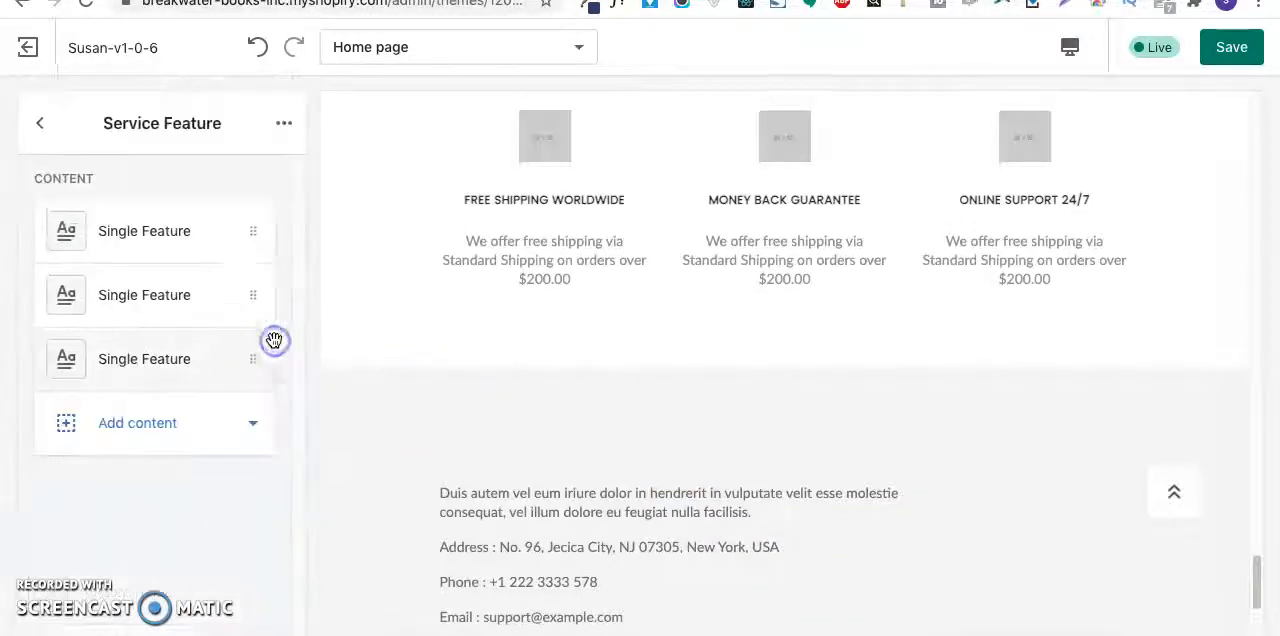
left_click(280, 124)
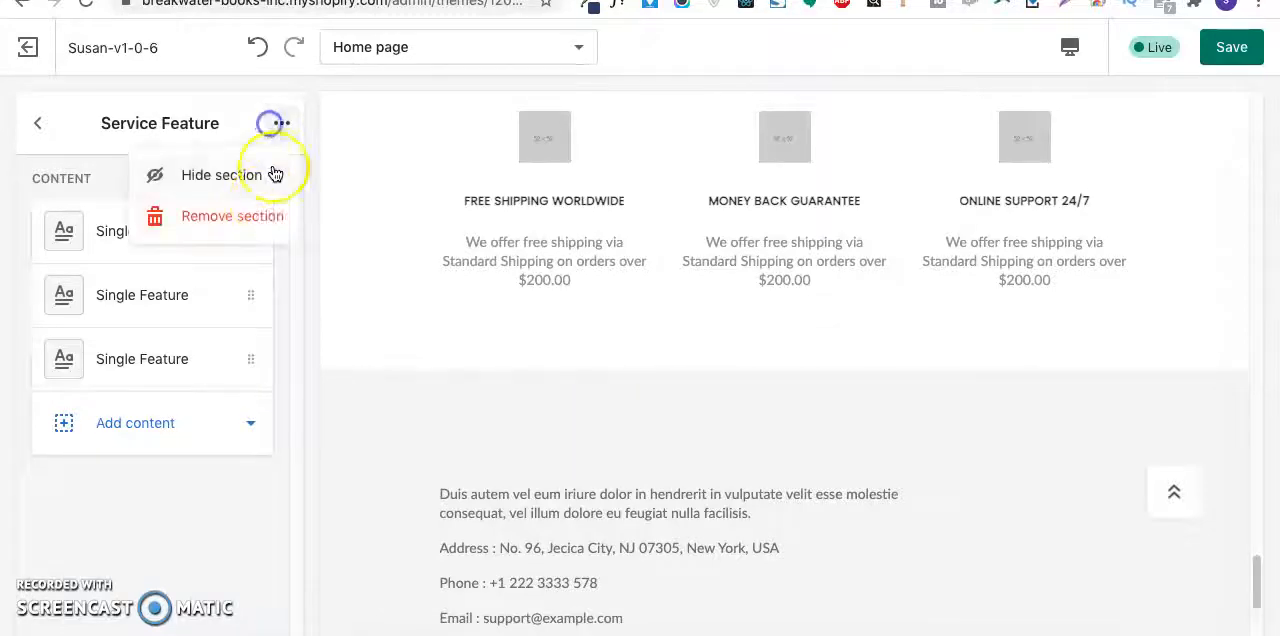
left_click(251, 214)
- Remove the Testimonial Area section from the home page
scroll(666, 416, "up", 15)
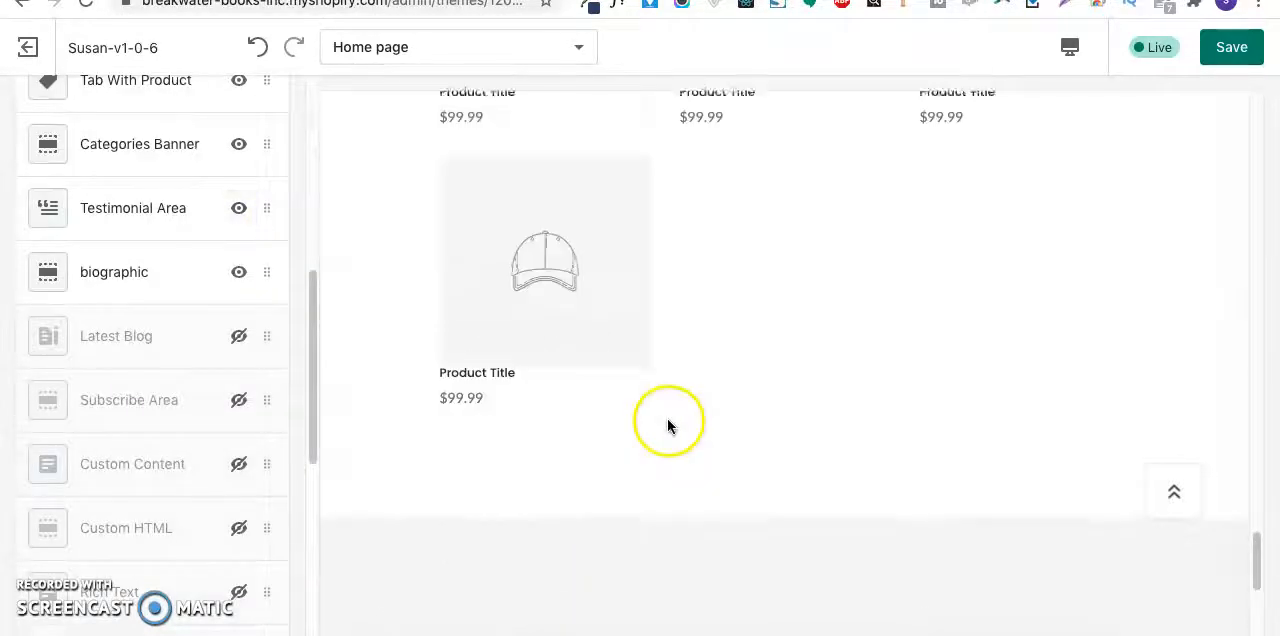
scroll(666, 420, "up", 4)
scroll(666, 420, "down", 4)
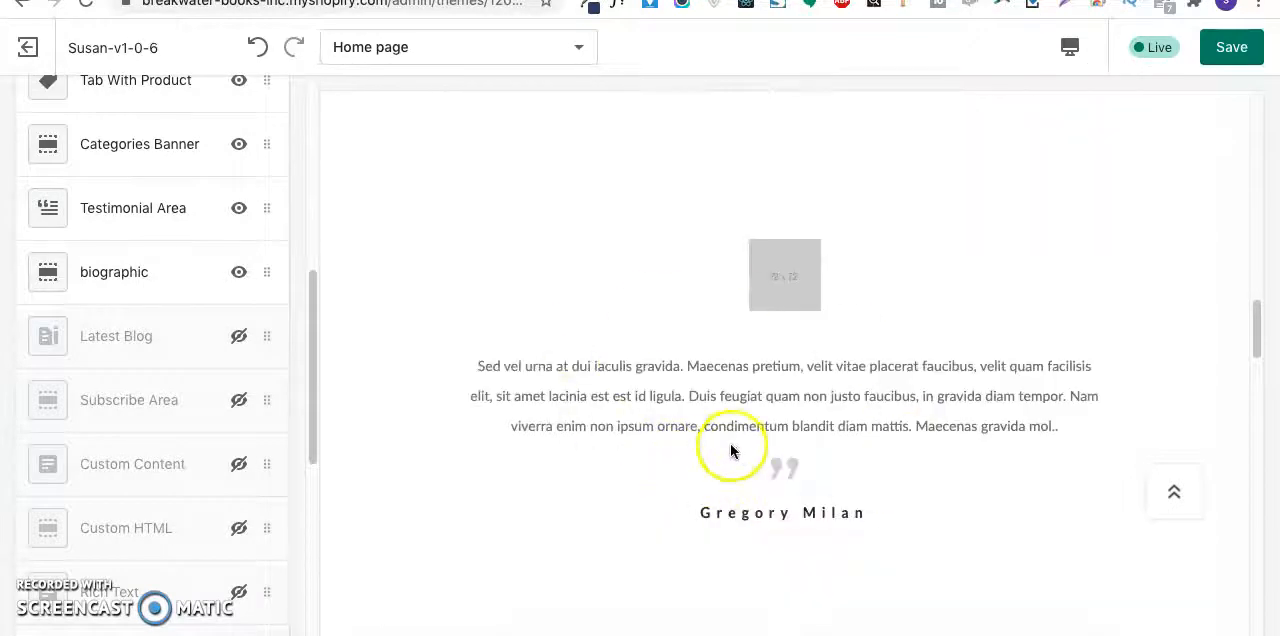
left_click(273, 217)
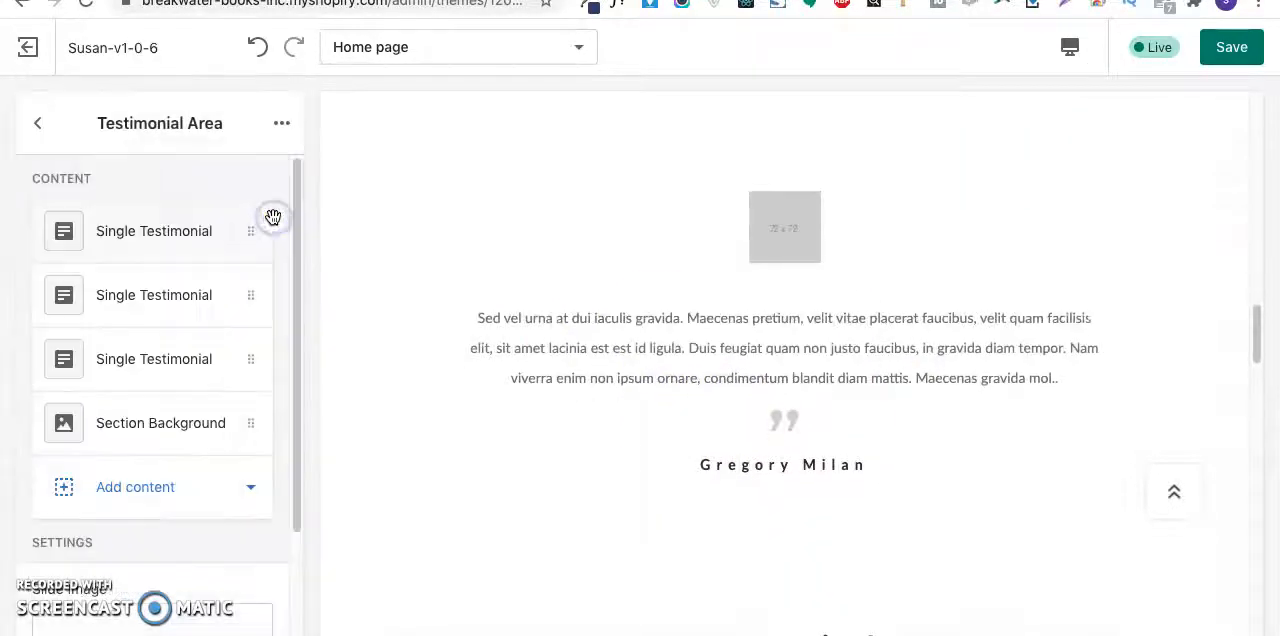
left_click(286, 120)
left_click(255, 210)
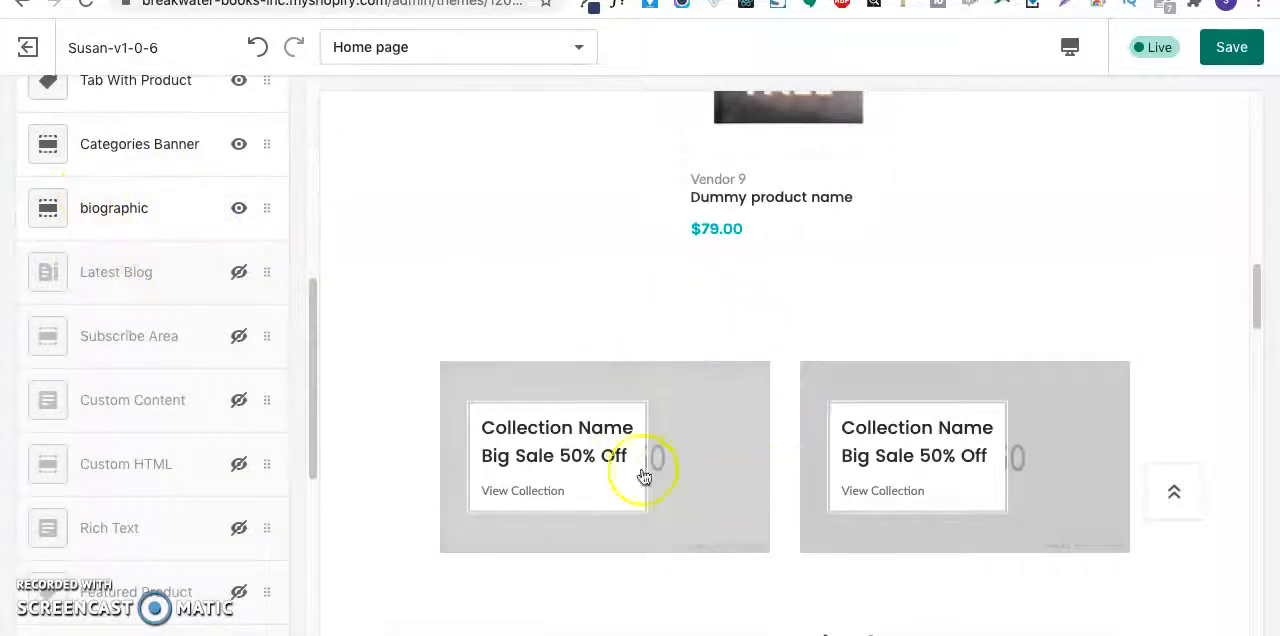
- Compare the collection banners and Latest Arrivals with the mockup's Featured Content block in Preview, and return to the customizer
scroll(886, 505, "down", 3)
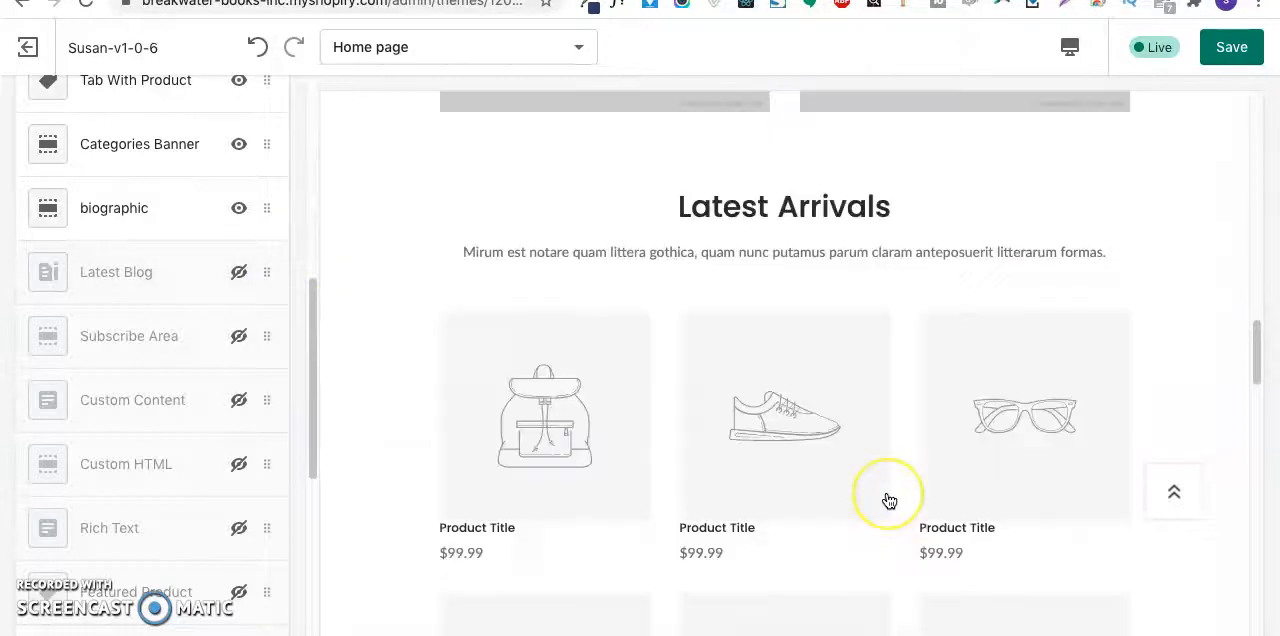
scroll(886, 505, "up", 8)
scroll(886, 498, "down", 12)
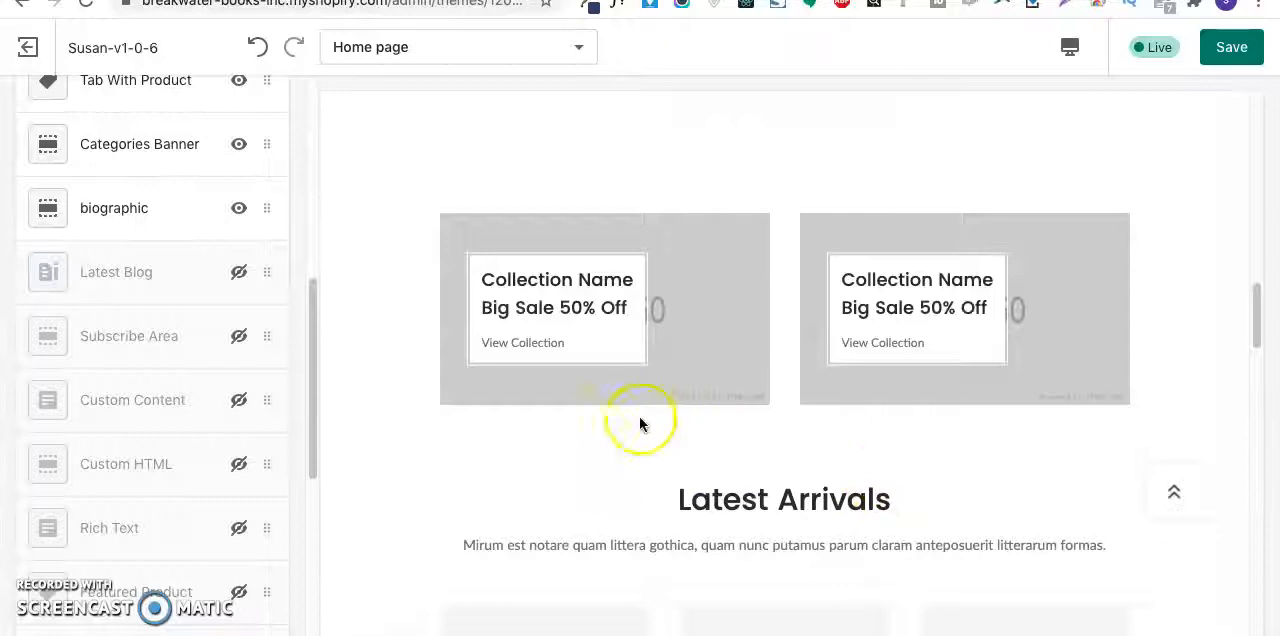
left_click(927, 634)
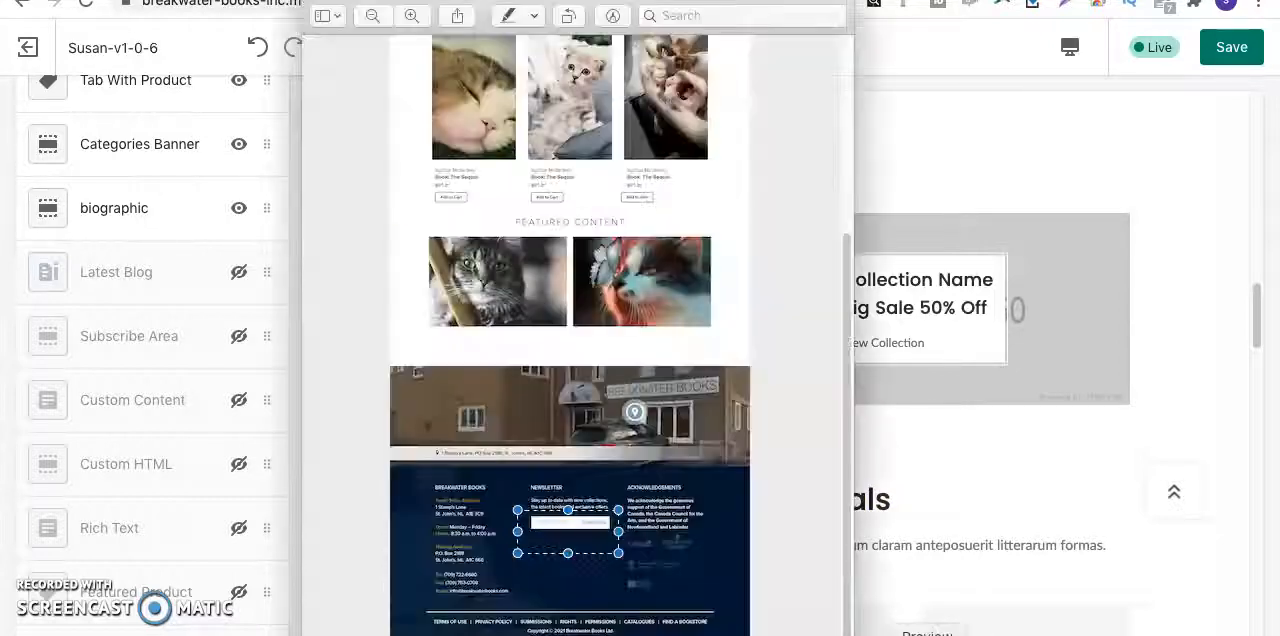
left_click_drag(411, 240, 714, 337)
left_click(966, 480)
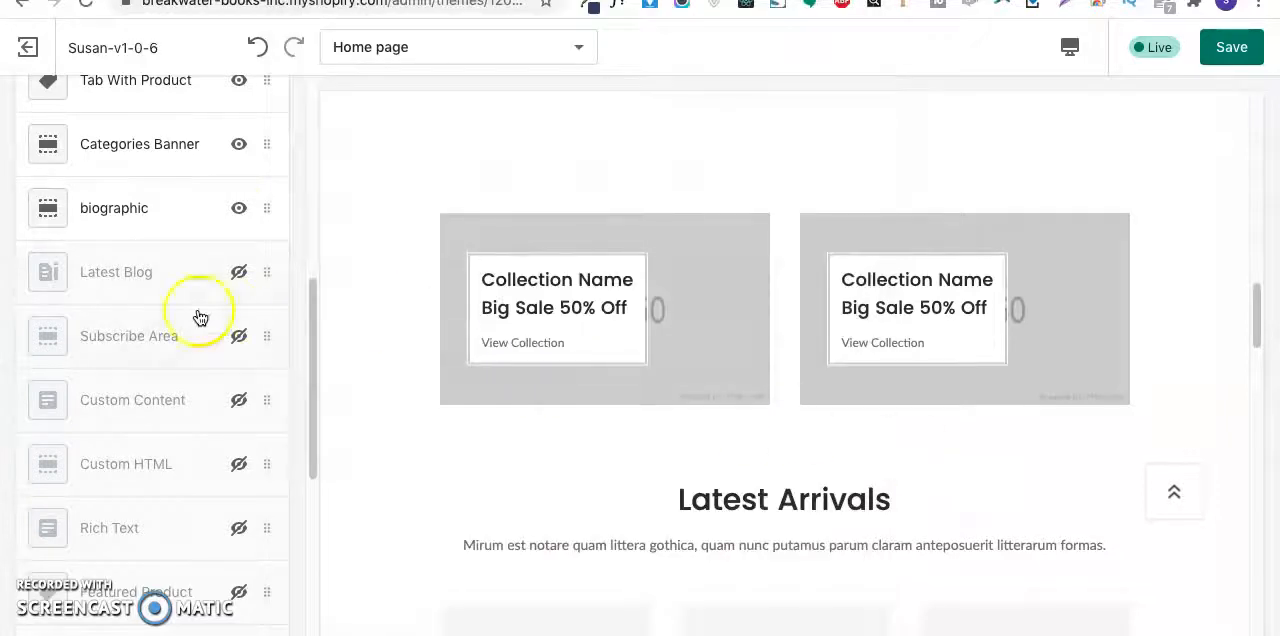
- Remove the visible biographic section titled Latest Arrivals from the home page
left_click(273, 213)
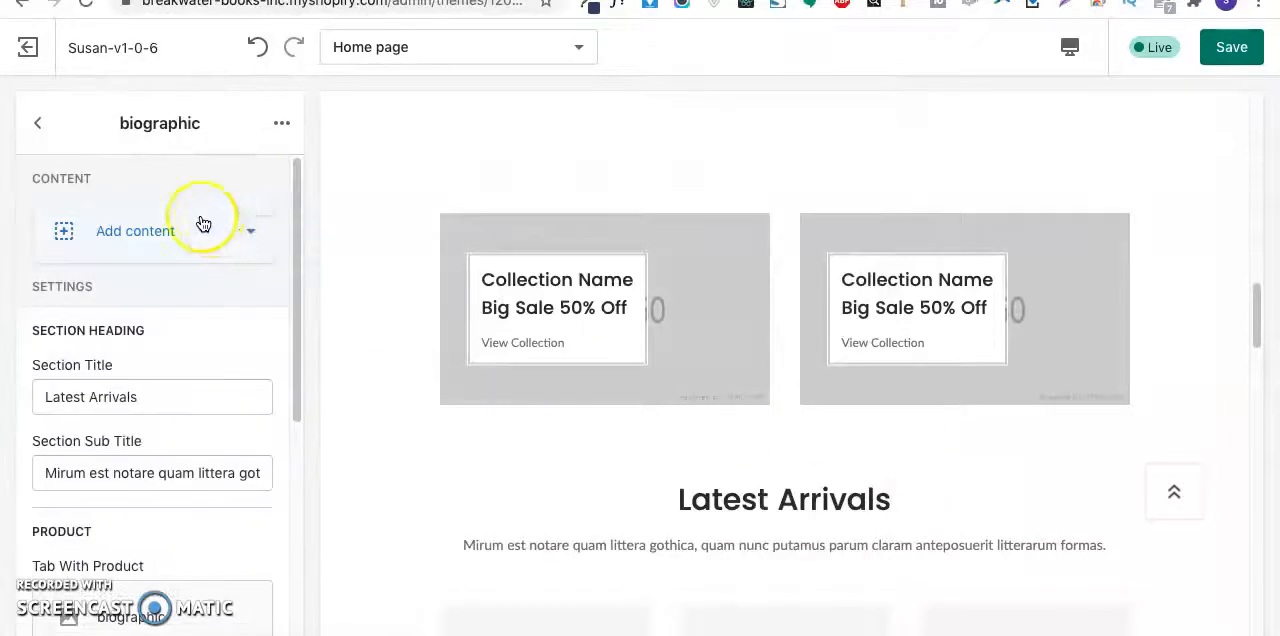
scroll(180, 306, "down", 4)
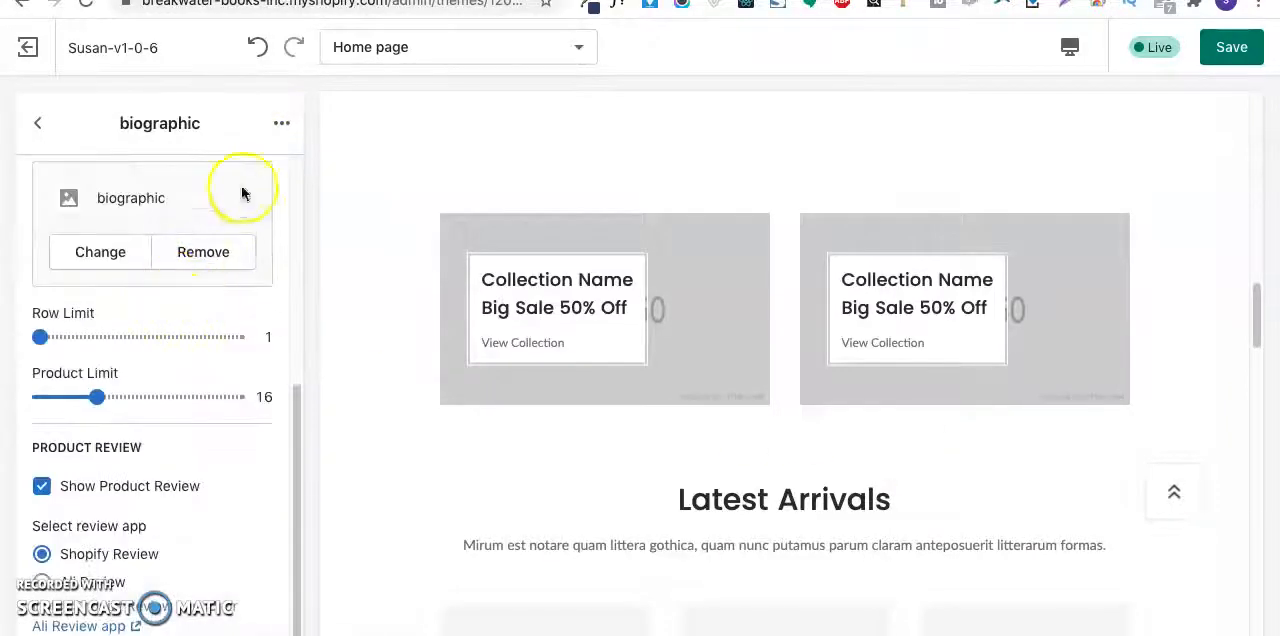
scroll(246, 191, "up", 4)
left_click(280, 125)
left_click(225, 214)
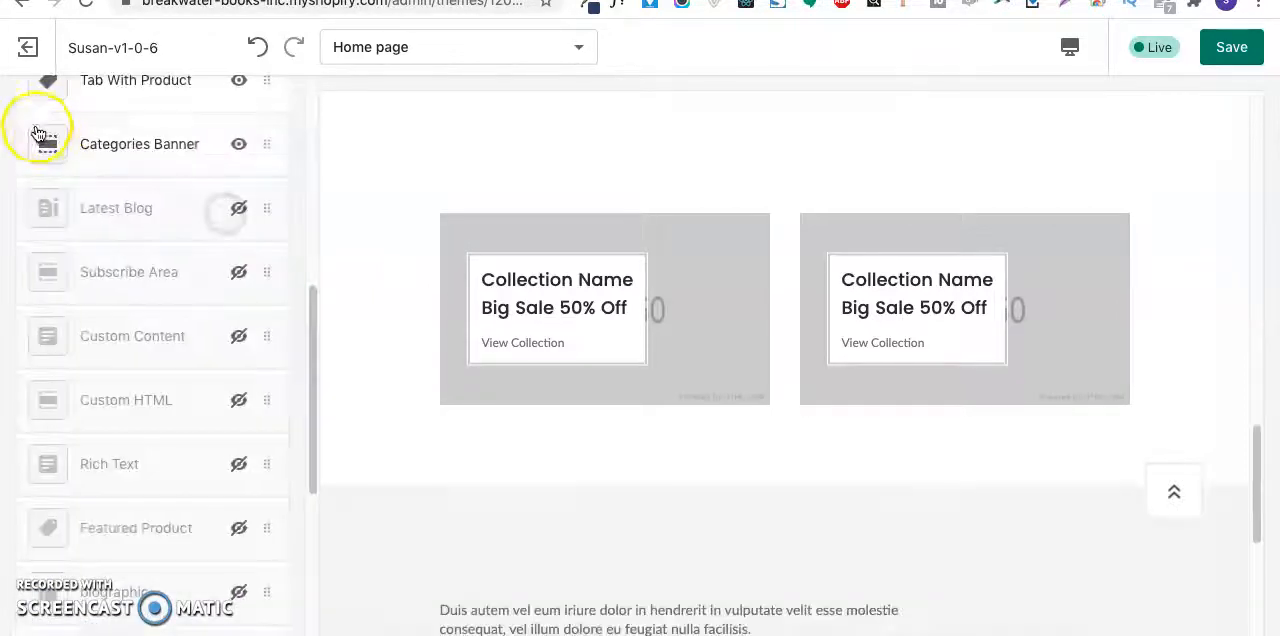
- Hide the Categories Banner section to check which banners it controls on the page, and show it again
scroll(143, 204, "up", 3)
scroll(808, 440, "up", 3)
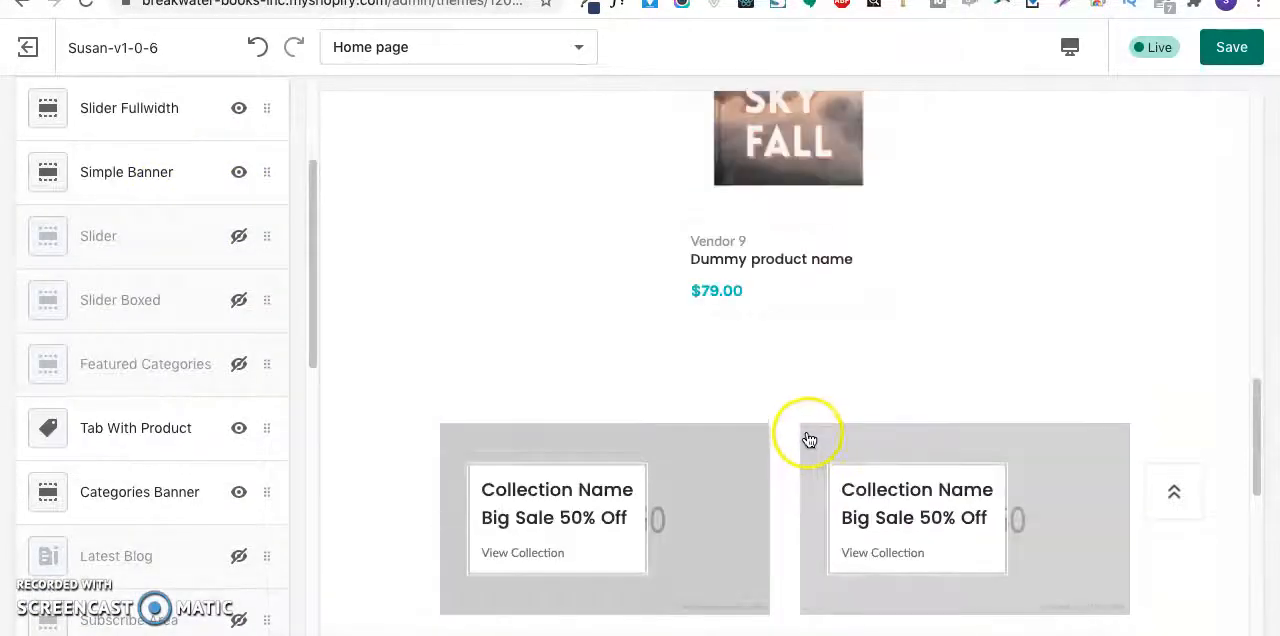
scroll(800, 430, "down", 5)
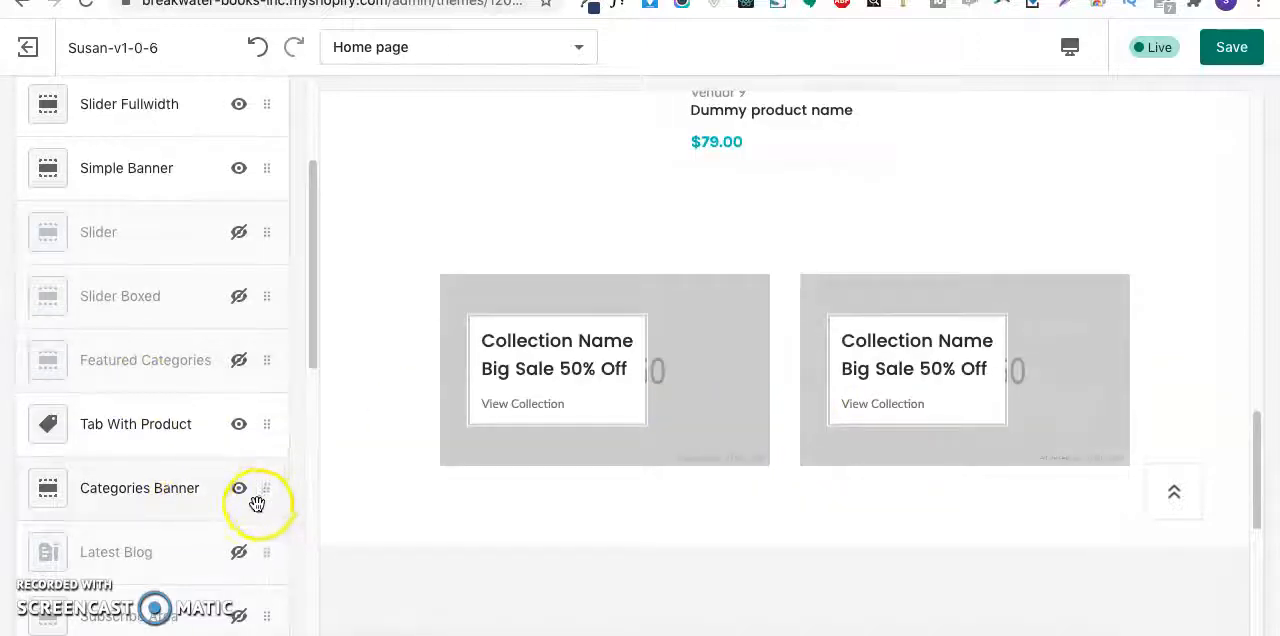
scroll(700, 336, "up", 2)
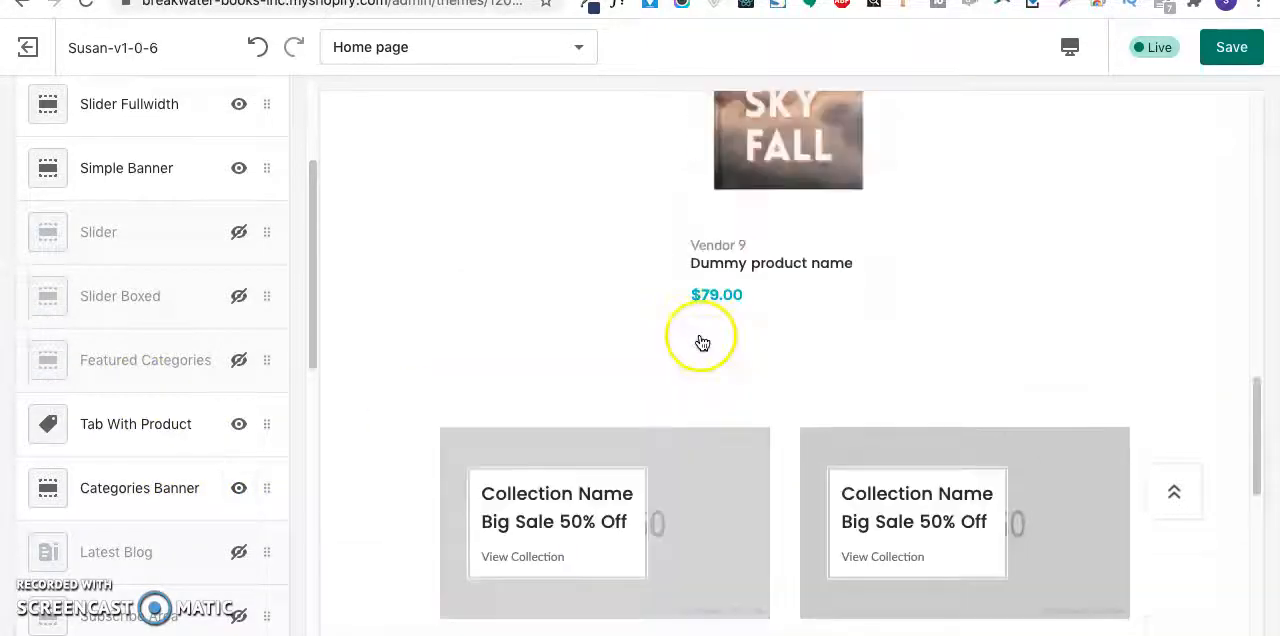
scroll(700, 336, "down", 3)
scroll(131, 503, "down", 2)
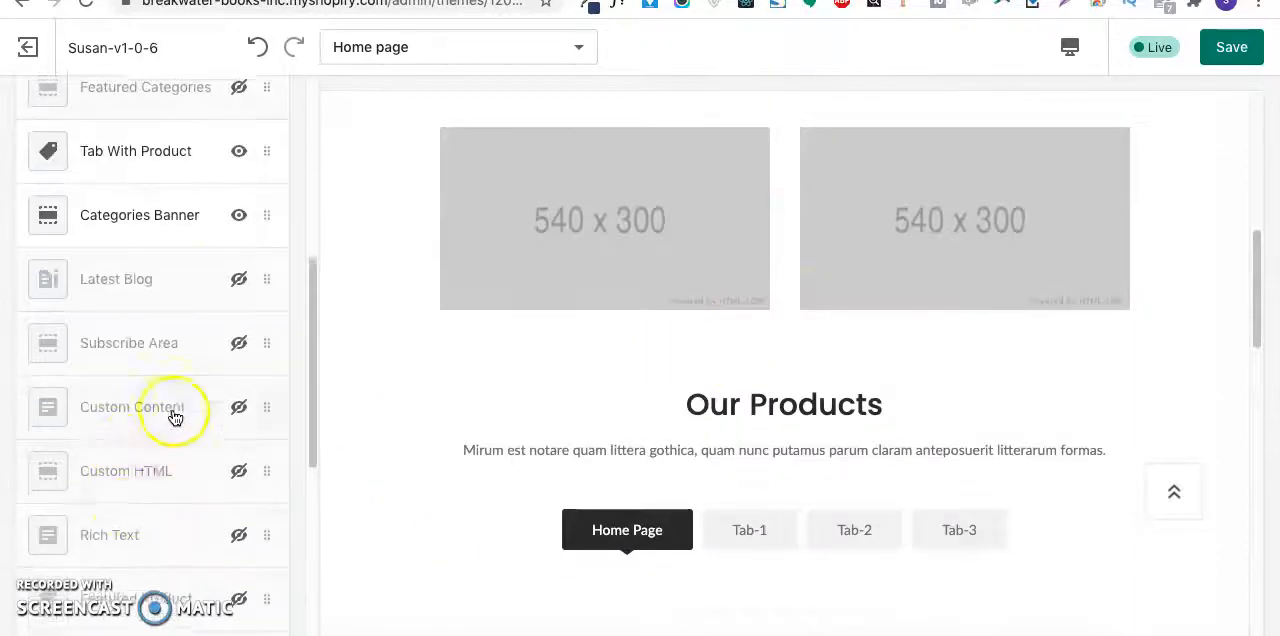
scroll(190, 390, "up", 2)
left_click(236, 347)
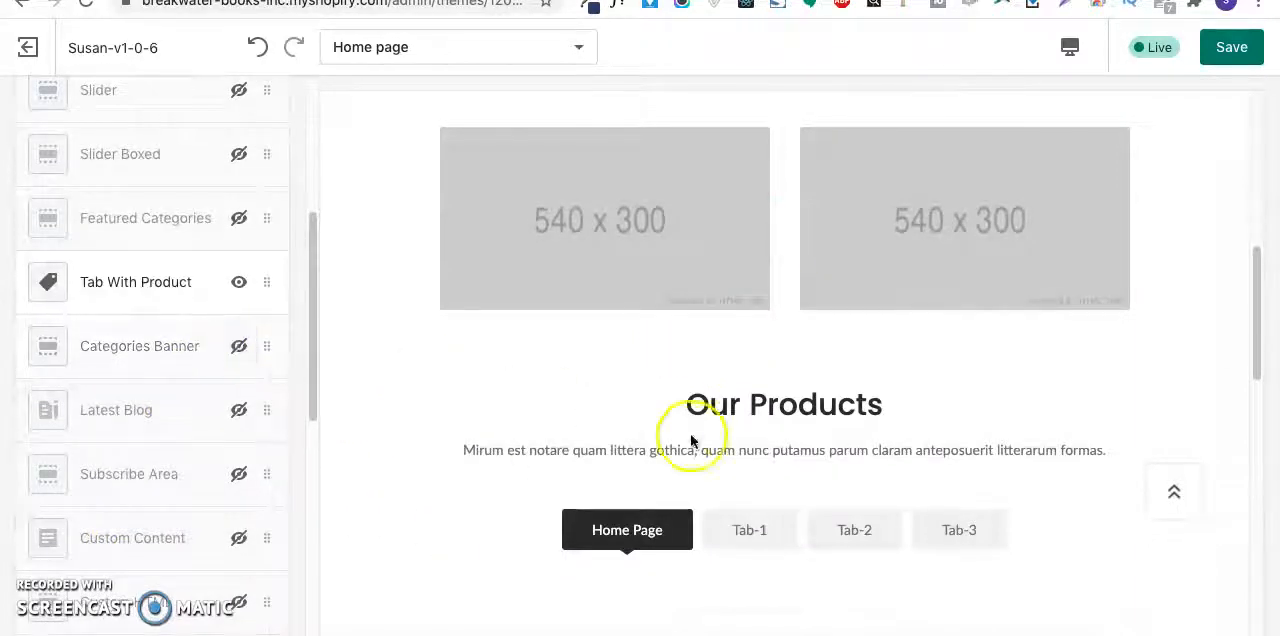
scroll(700, 442, "down", 8)
scroll(700, 442, "up", 4)
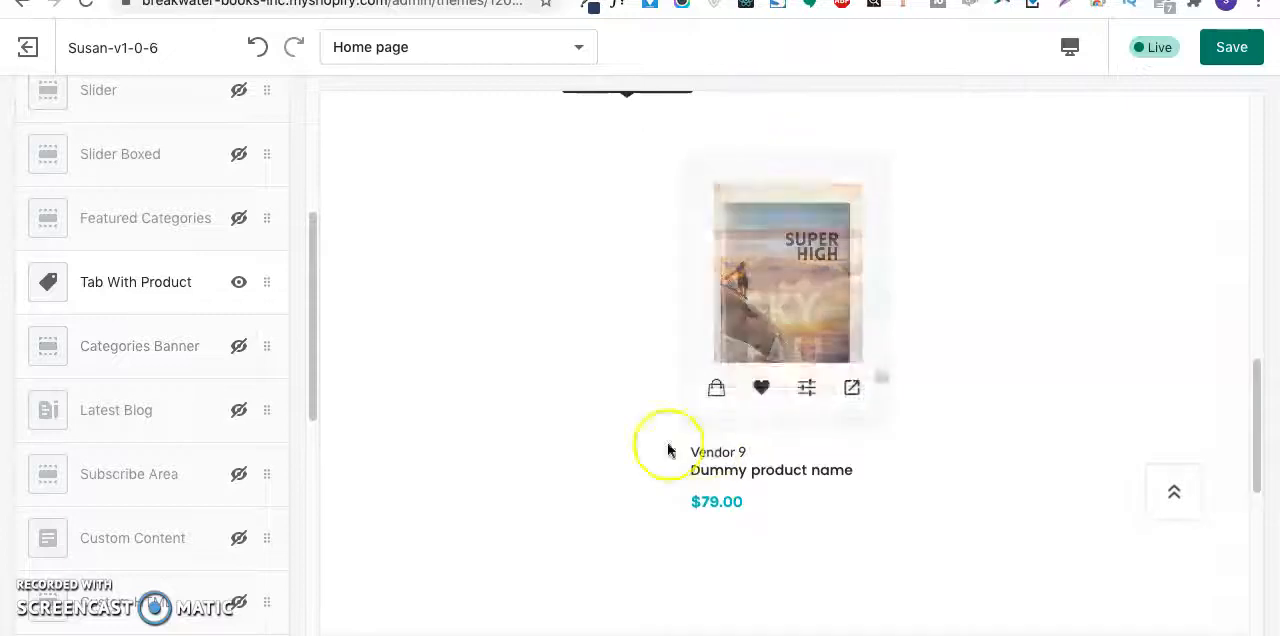
left_click(238, 347)
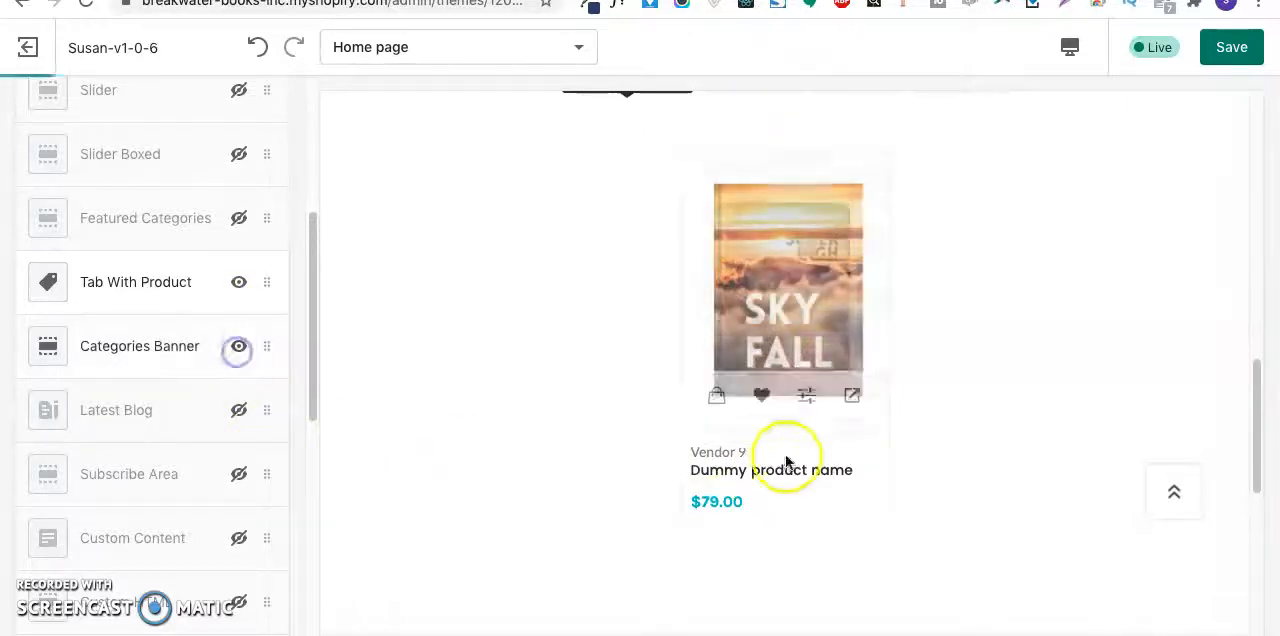
scroll(786, 457, "down", 5)
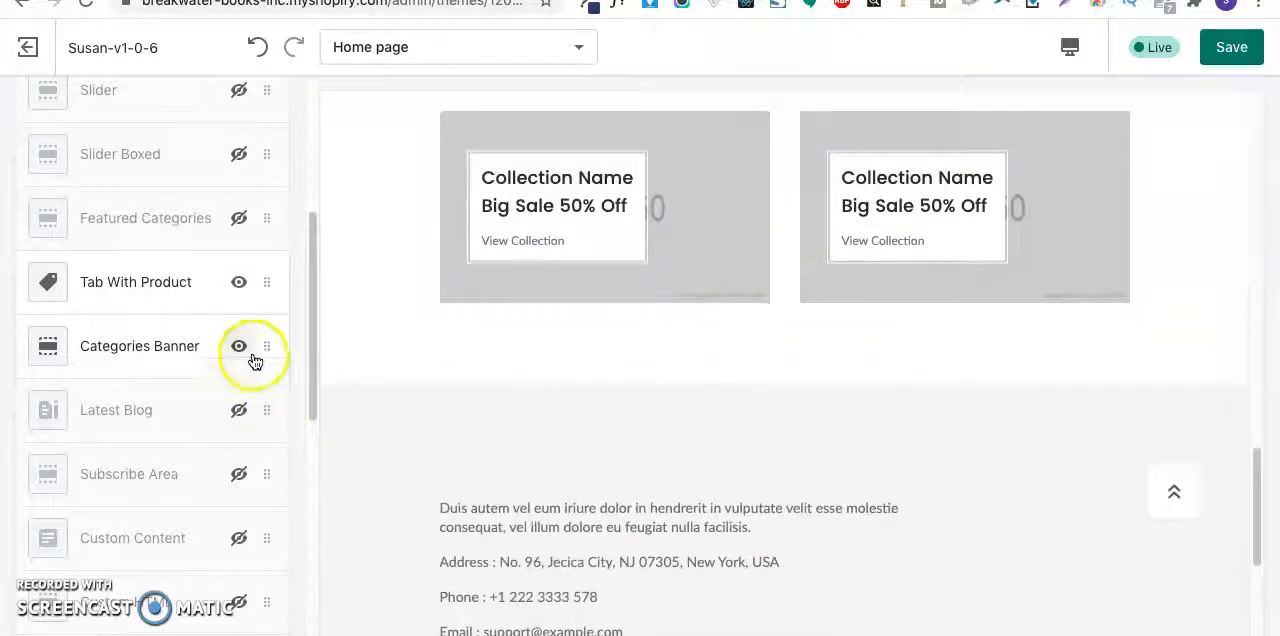
- Remove the Categories Banner section with the two Big Sale 50% Off collection banners
left_click(270, 347)
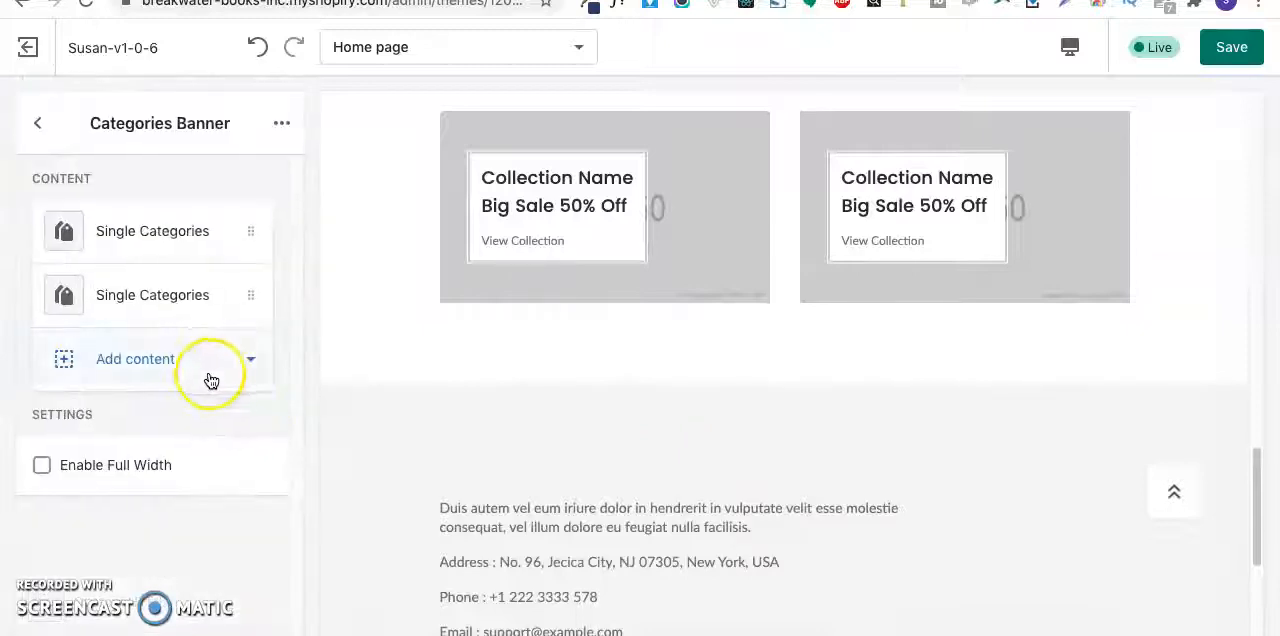
left_click(278, 127)
left_click(252, 224)
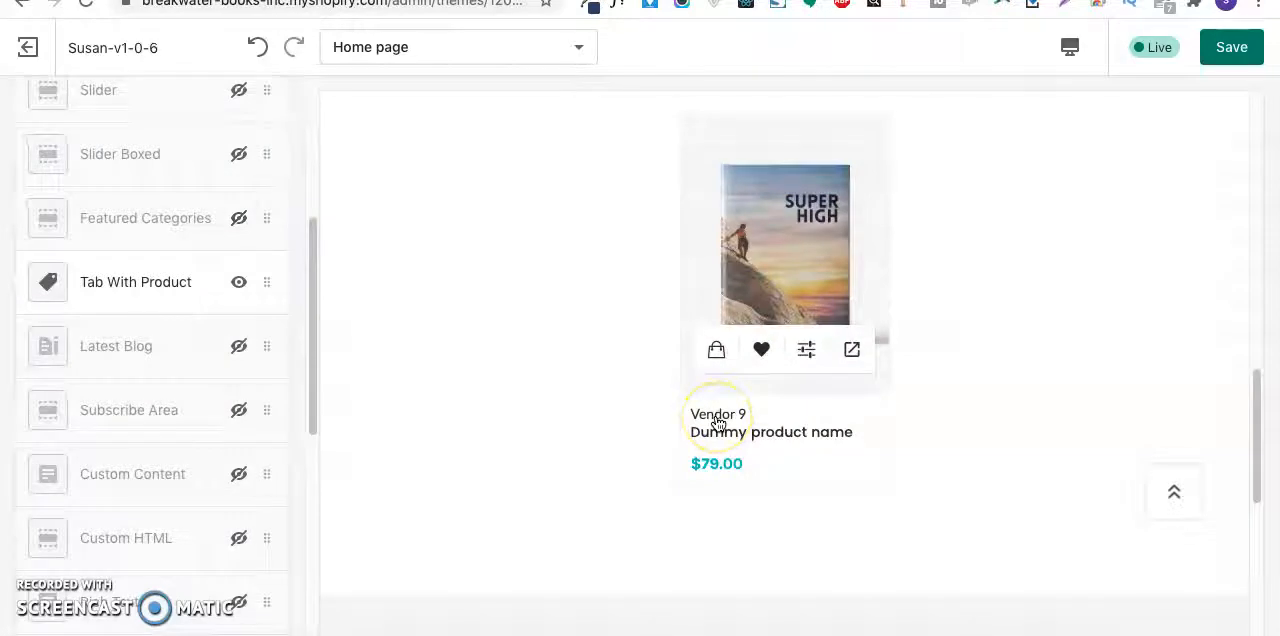
- Undo the removal of the Categories Banner section and compare its two banners with the mockup's Featured Content block in Preview
left_click(257, 47)
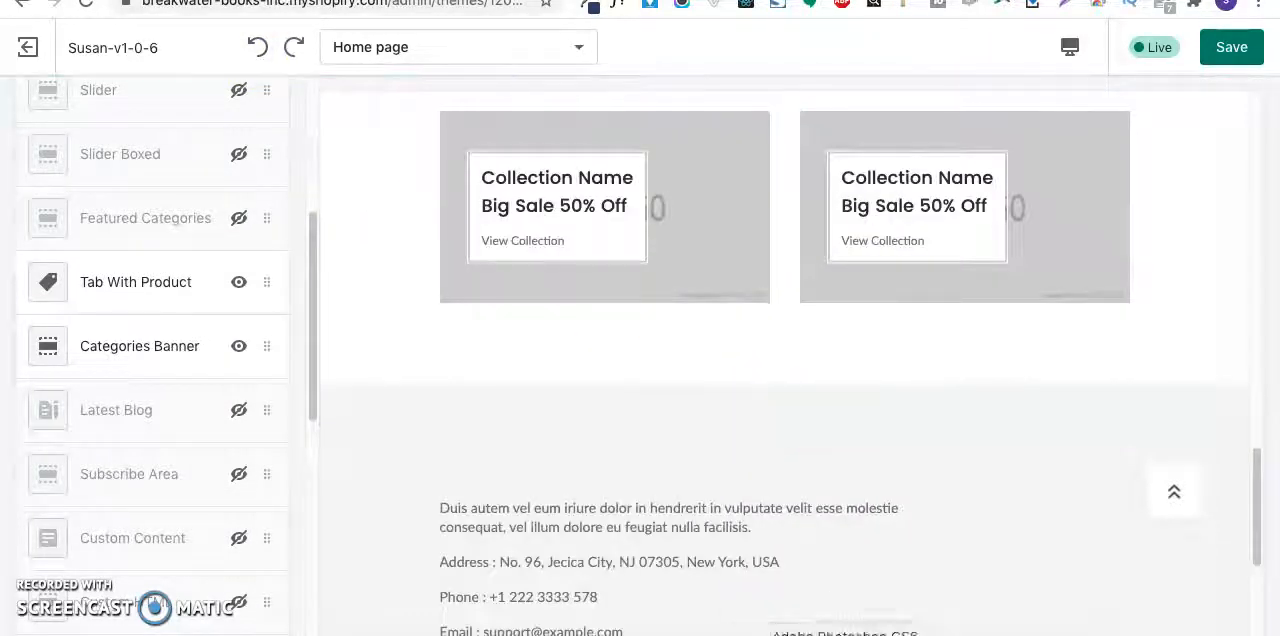
left_click(930, 634)
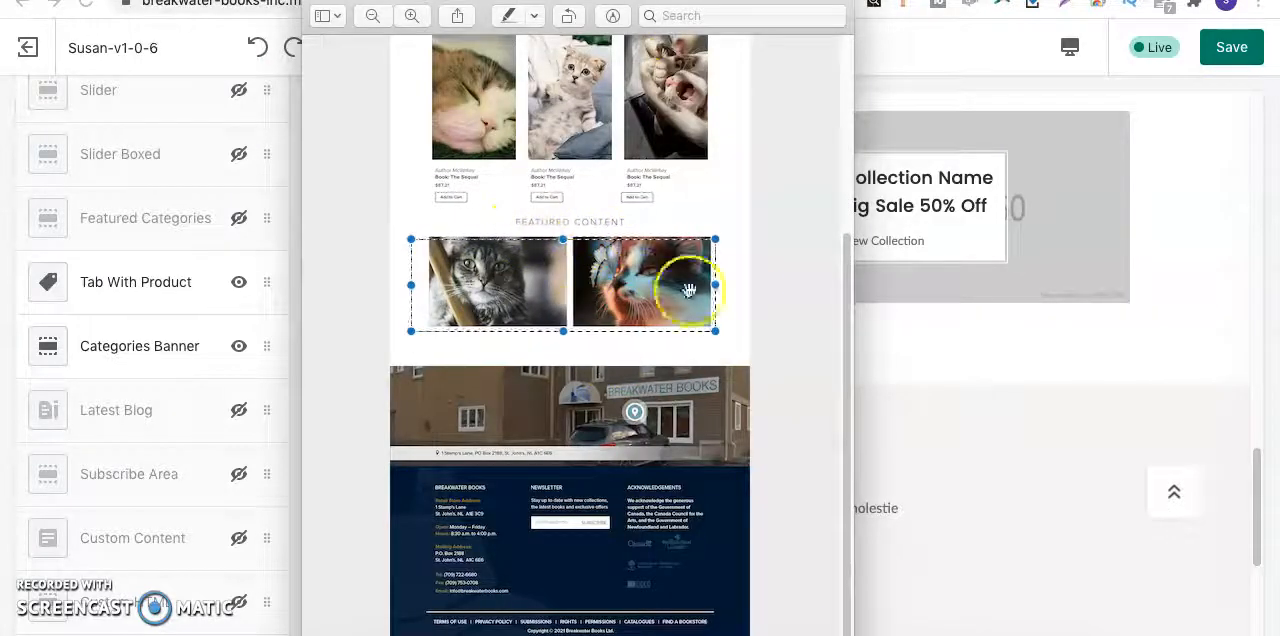
left_click(940, 316)
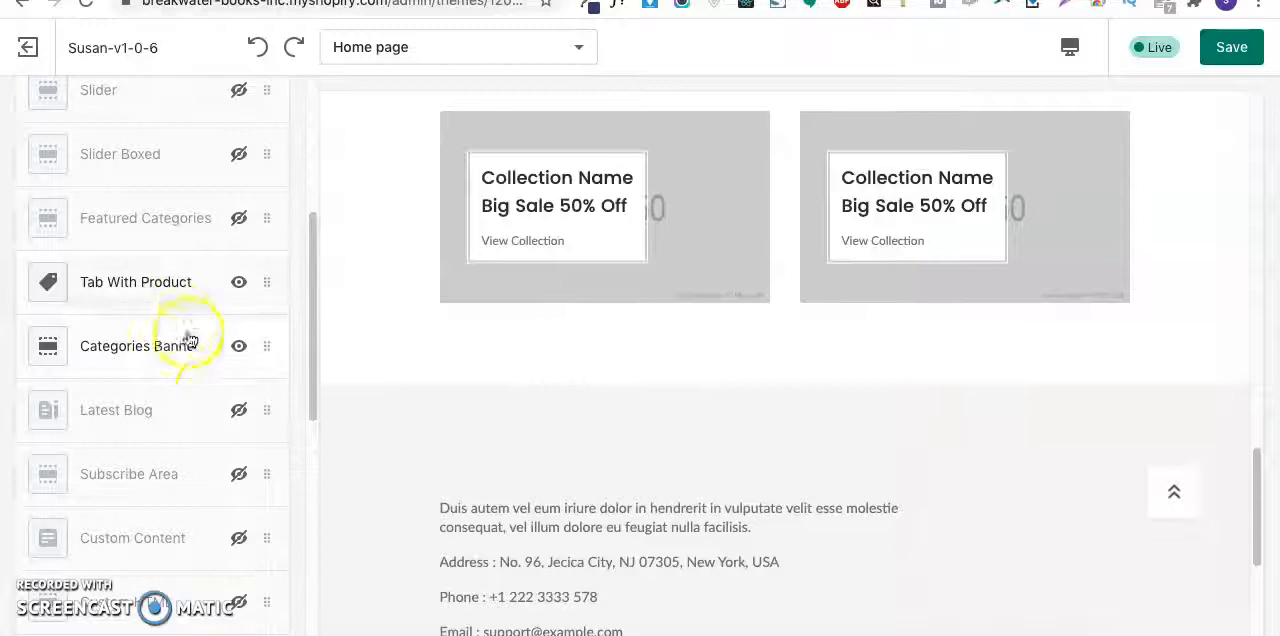
- Compare the Our Products section with the mockup in Preview, and review the rest of the home page and its section list in the customizer
scroll(481, 314, "up", 8)
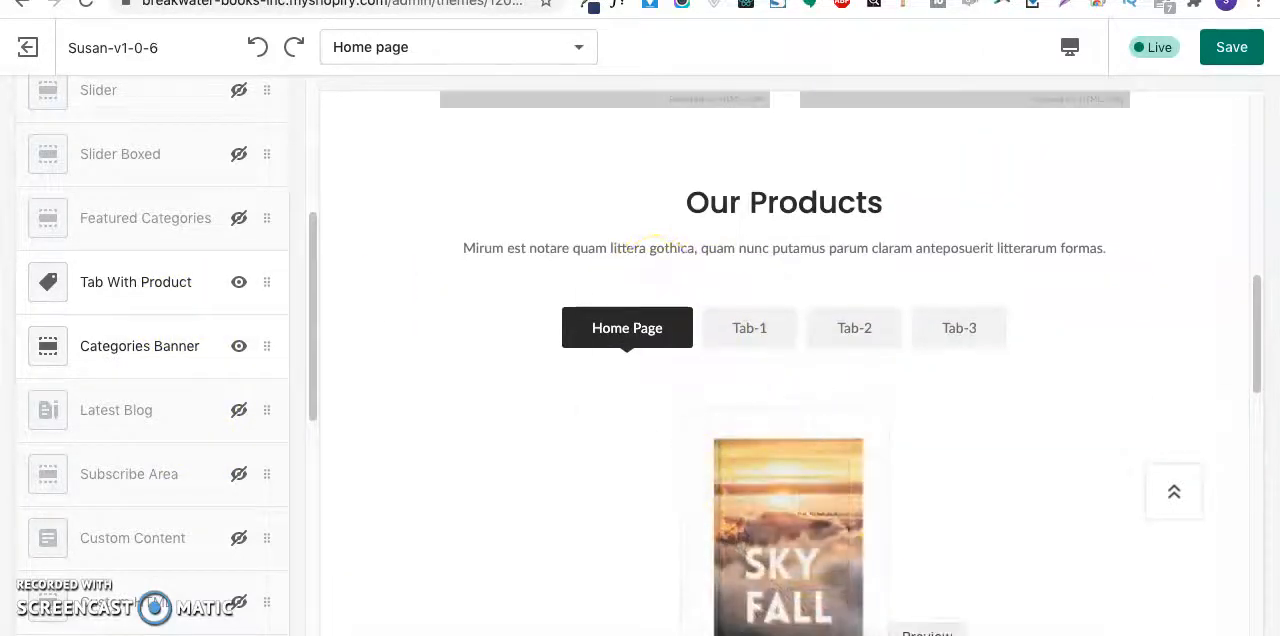
key("super+Tab")
scroll(708, 400, "up", 4)
left_click_drag(424, 153, 737, 323)
left_click(986, 414)
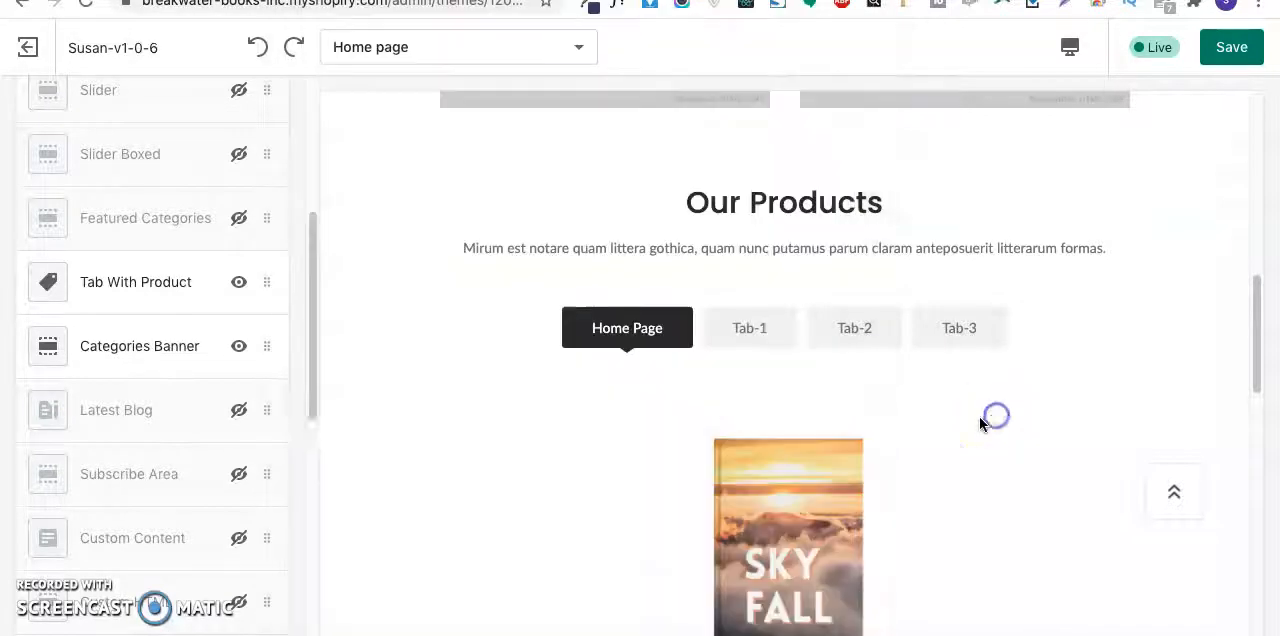
scroll(132, 366, "up", 1)
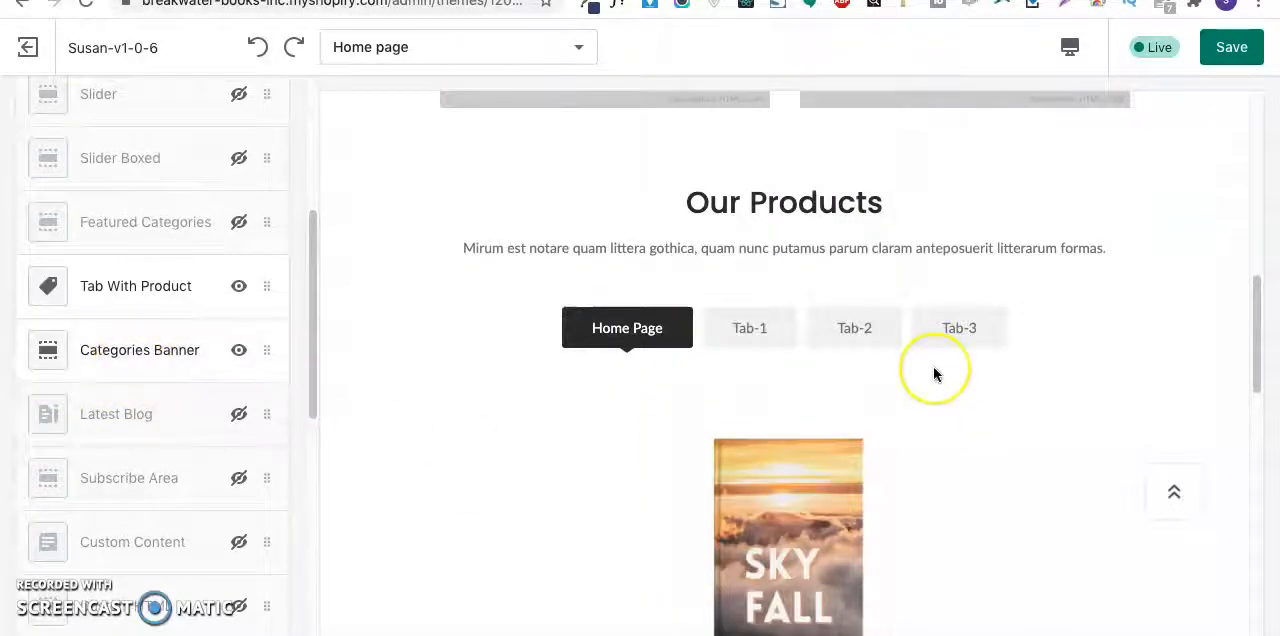
scroll(934, 367, "up", 7)
scroll(934, 367, "down", 15)
scroll(934, 372, "down", 3)
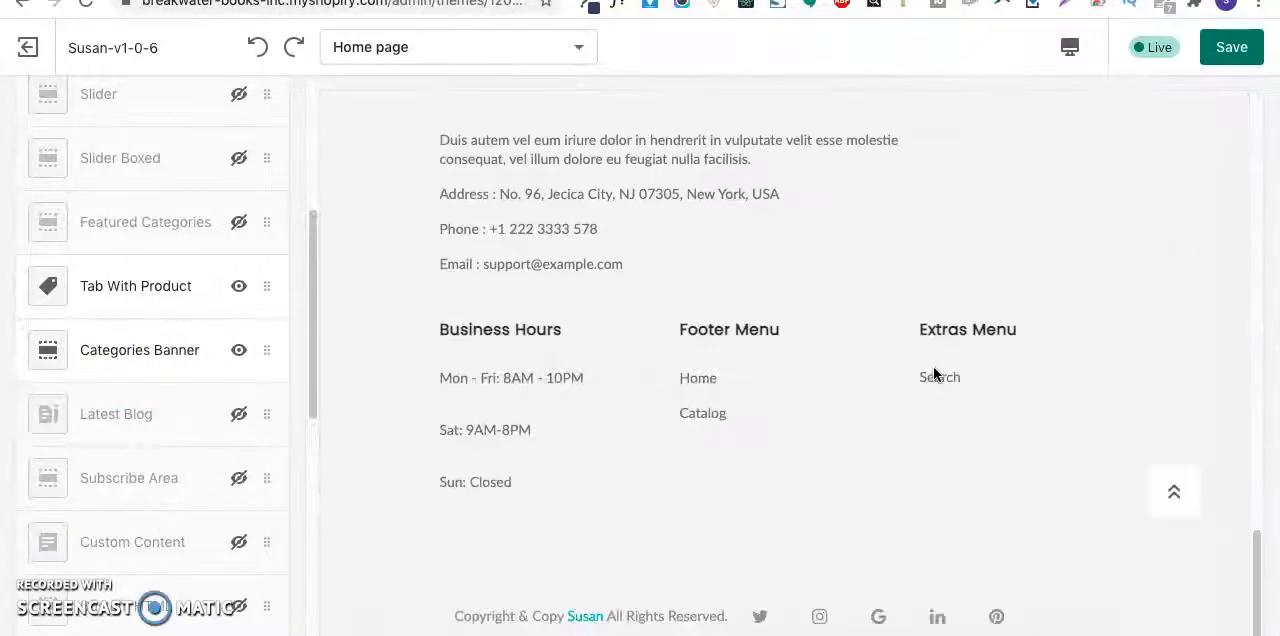
scroll(72, 363, "up", 5)
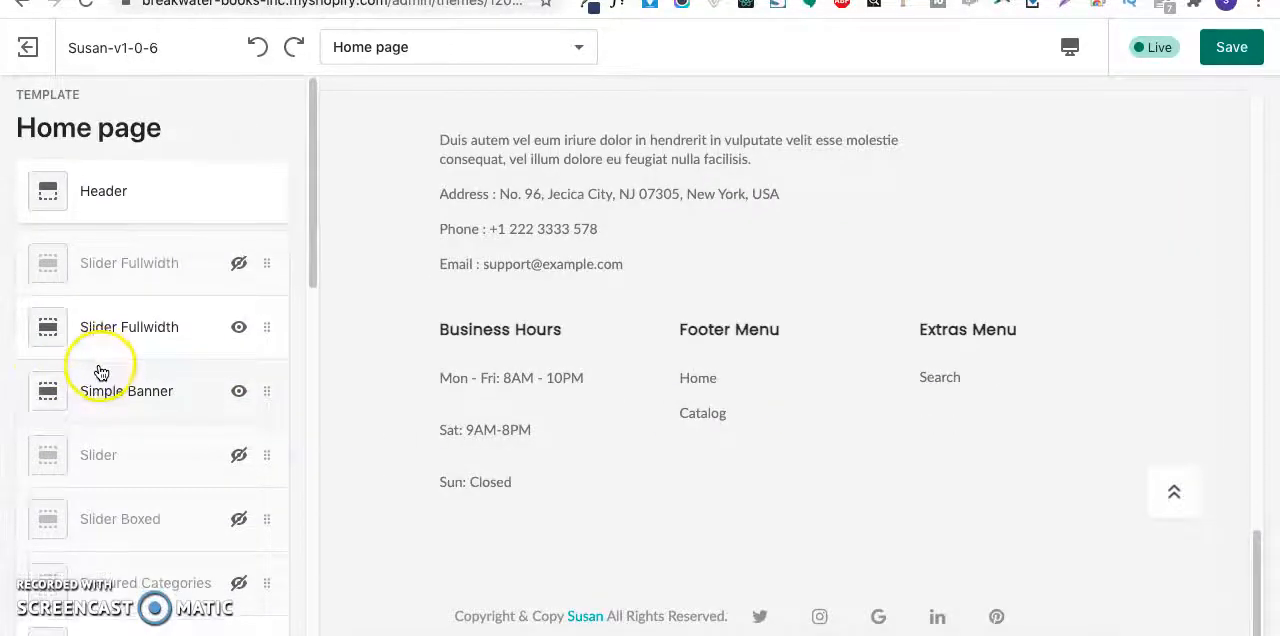
scroll(505, 445, "up", 15)
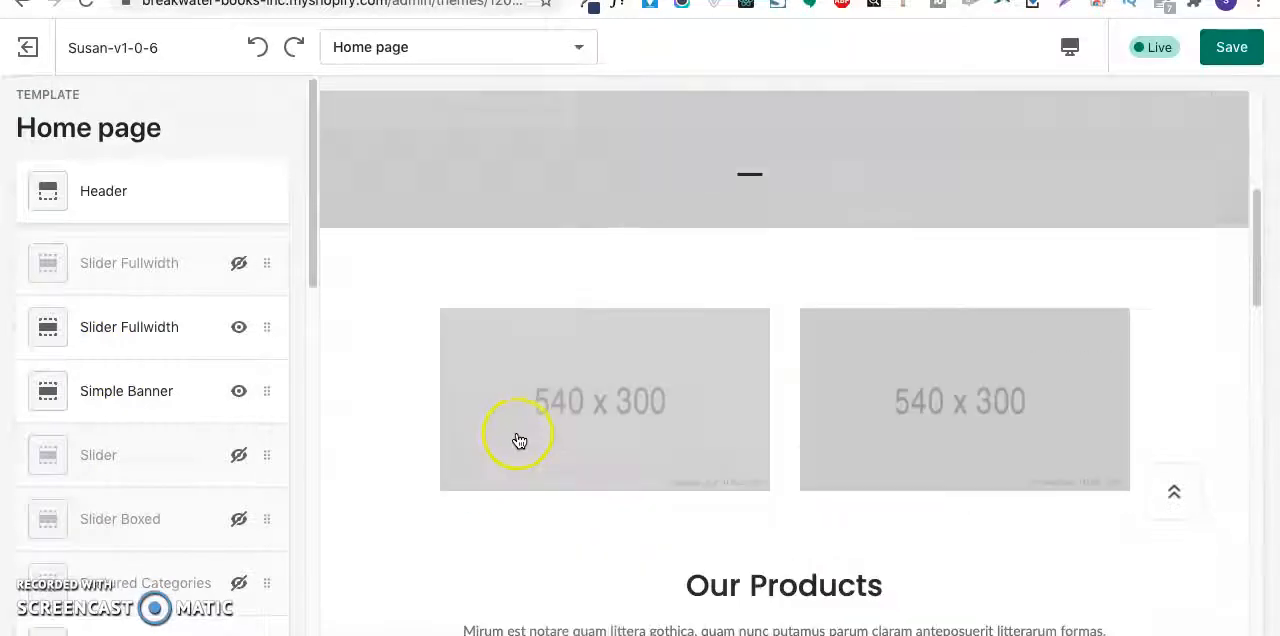
- Browse the section types that can be added to the home page, loading the full list through the Others group
scroll(186, 500, "down", 10)
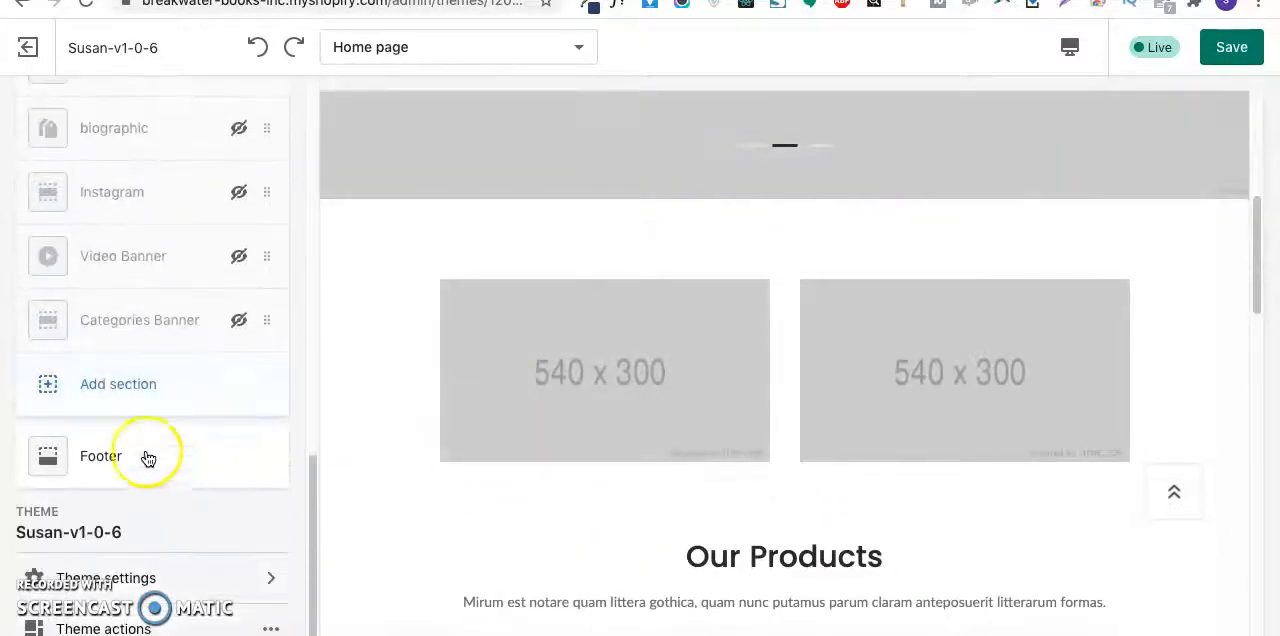
left_click(110, 399)
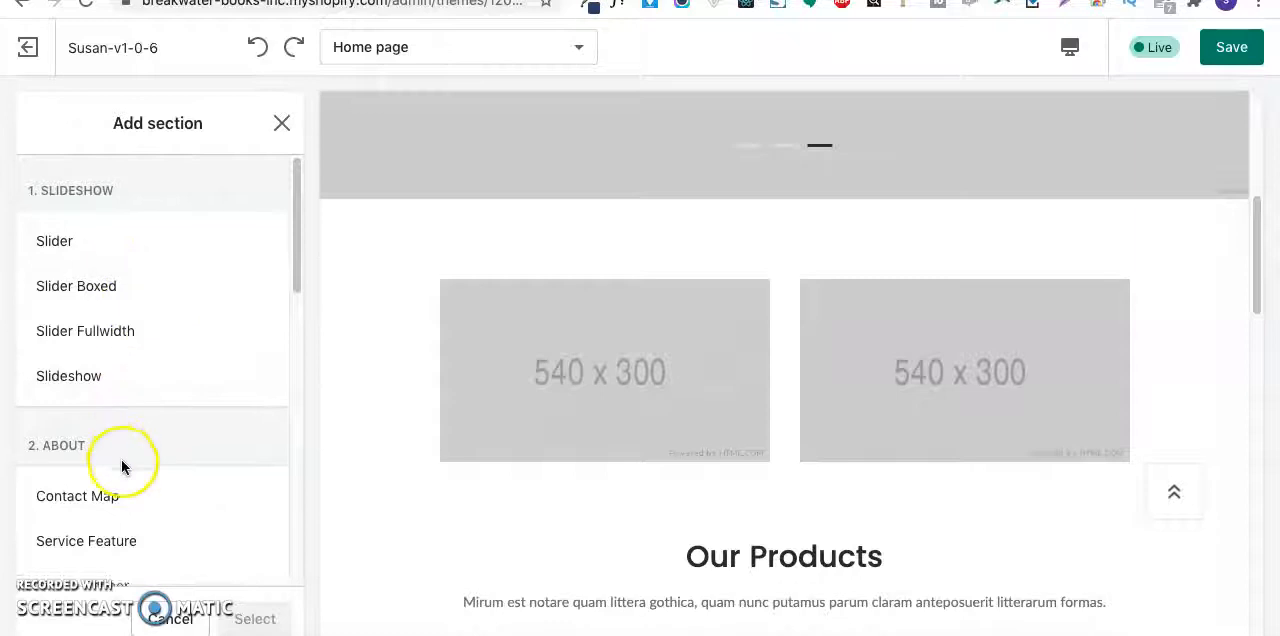
scroll(123, 463, "down", 5)
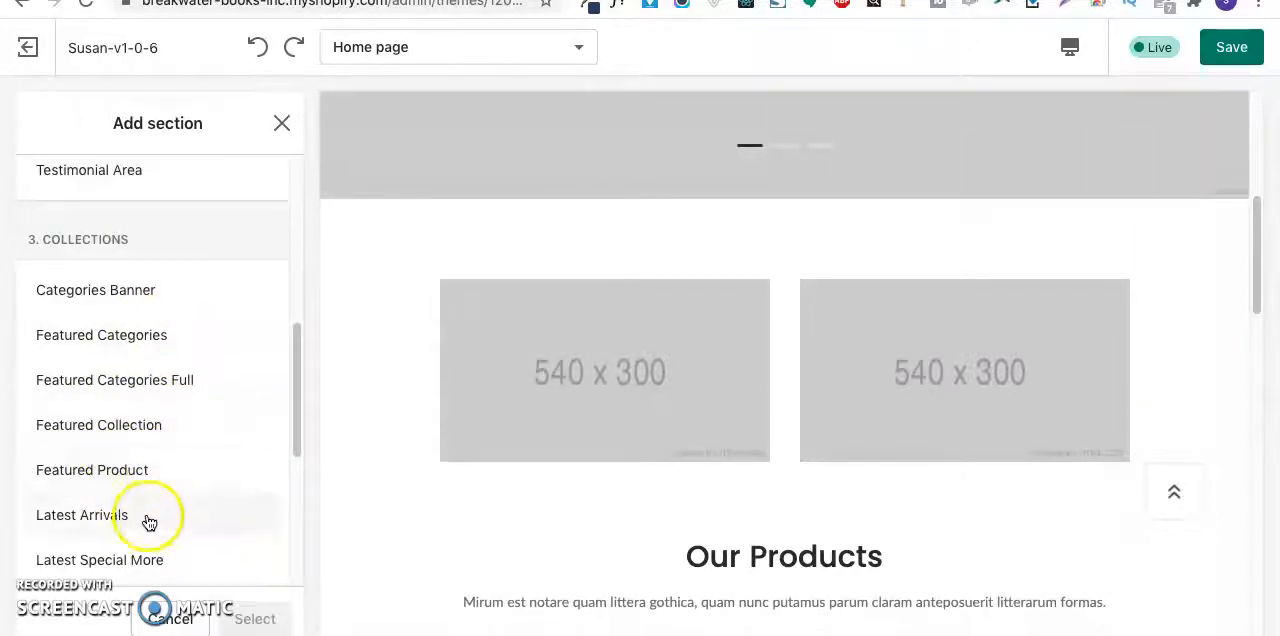
scroll(148, 520, "down", 2)
scroll(143, 494, "down", 1)
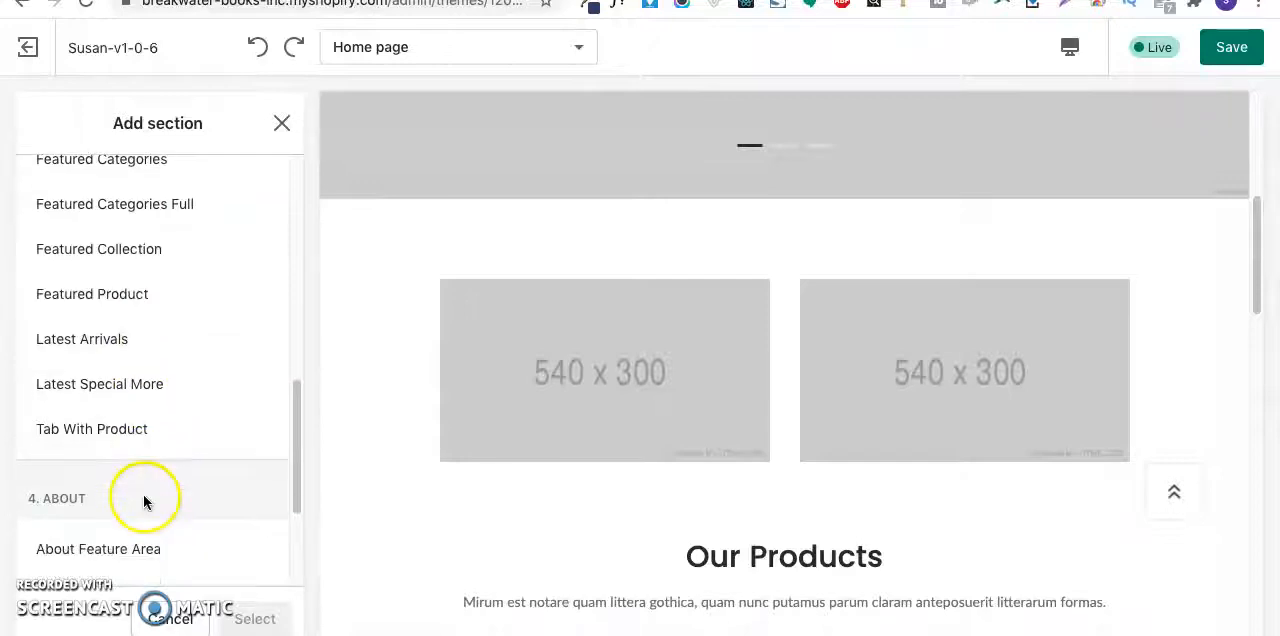
scroll(146, 489, "down", 1)
scroll(146, 485, "down", 3)
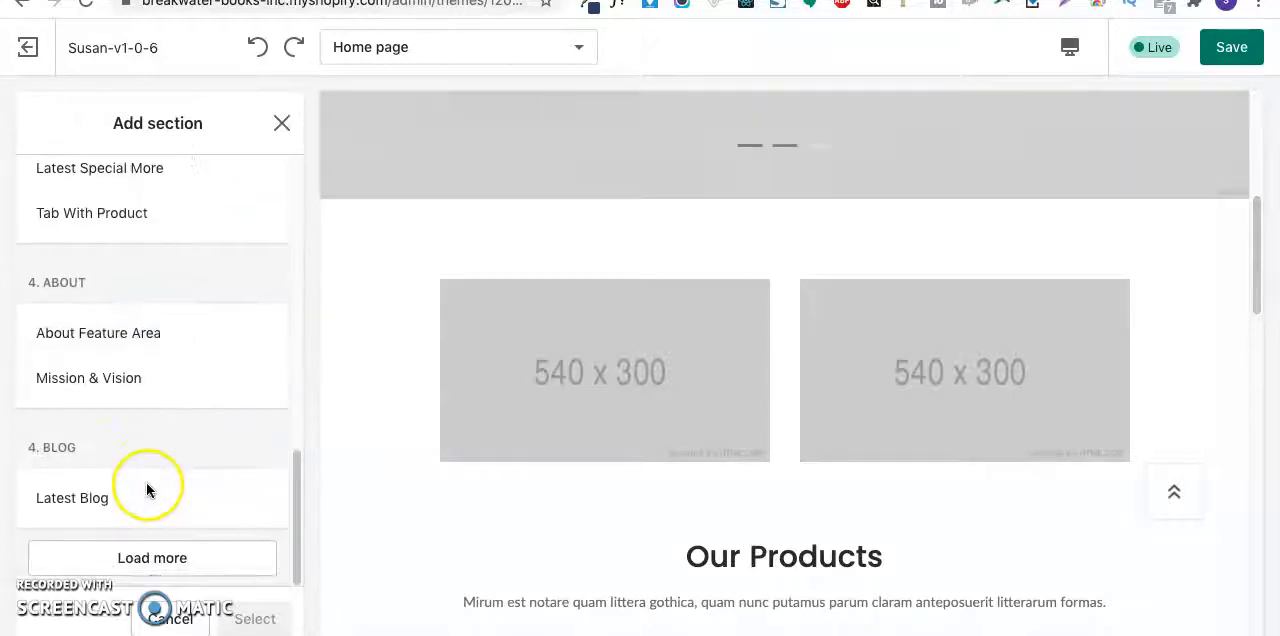
left_click(137, 552)
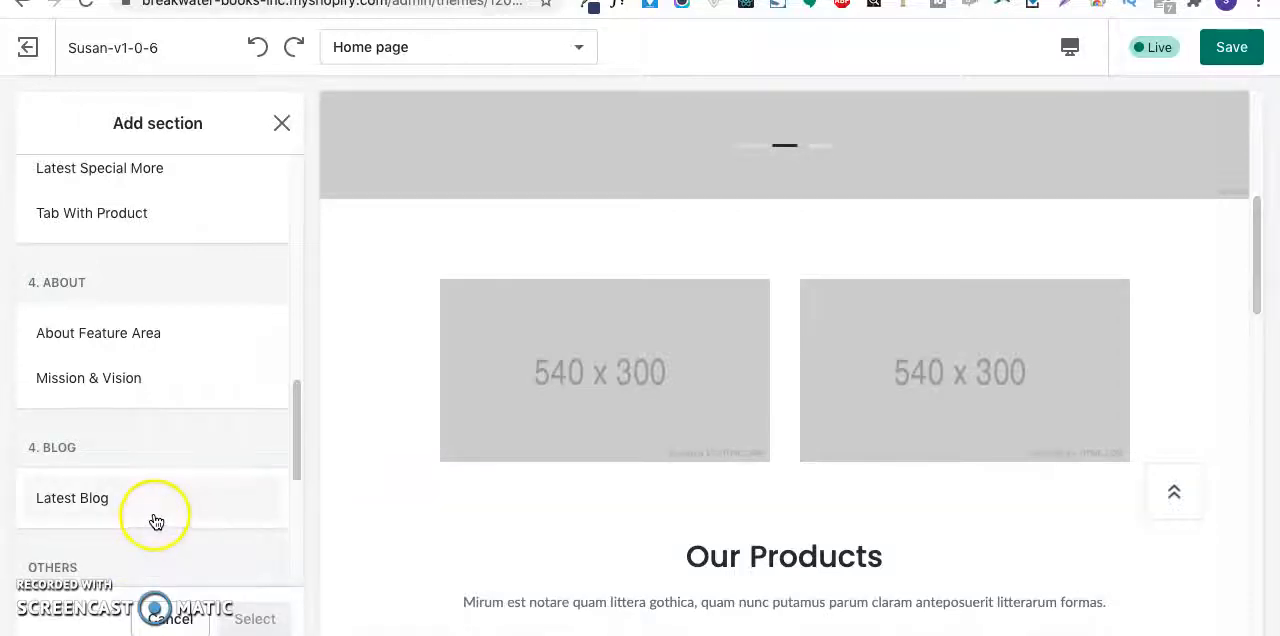
scroll(156, 521, "down", 5)
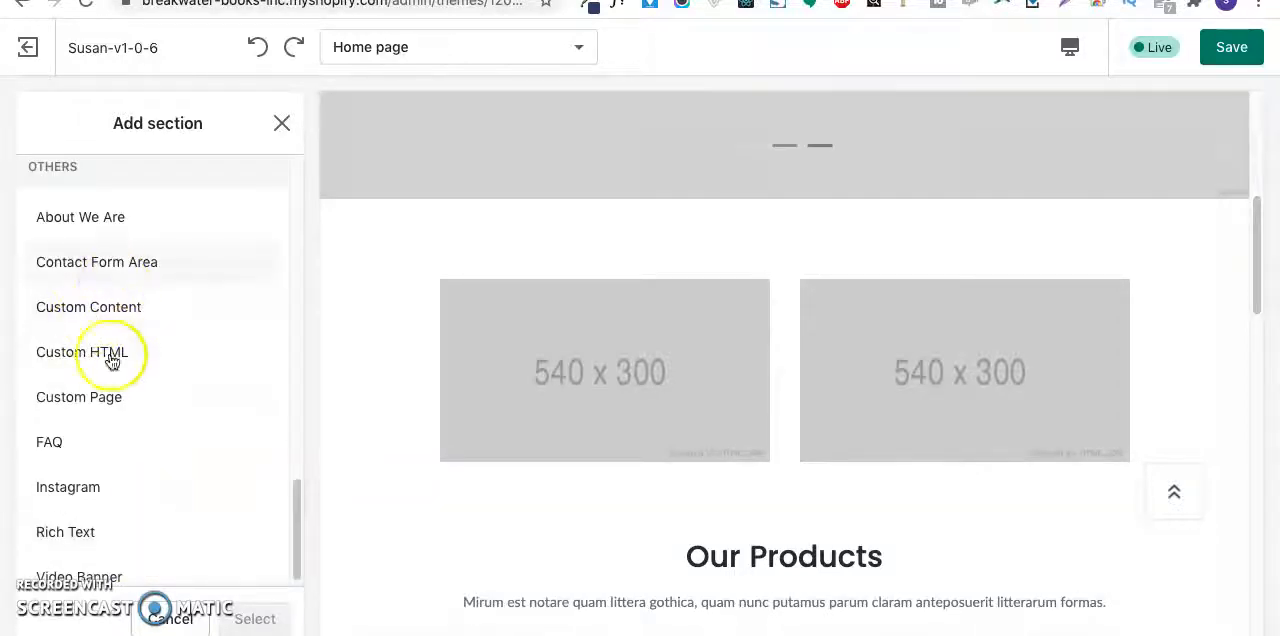
scroll(120, 475, "down", 1)
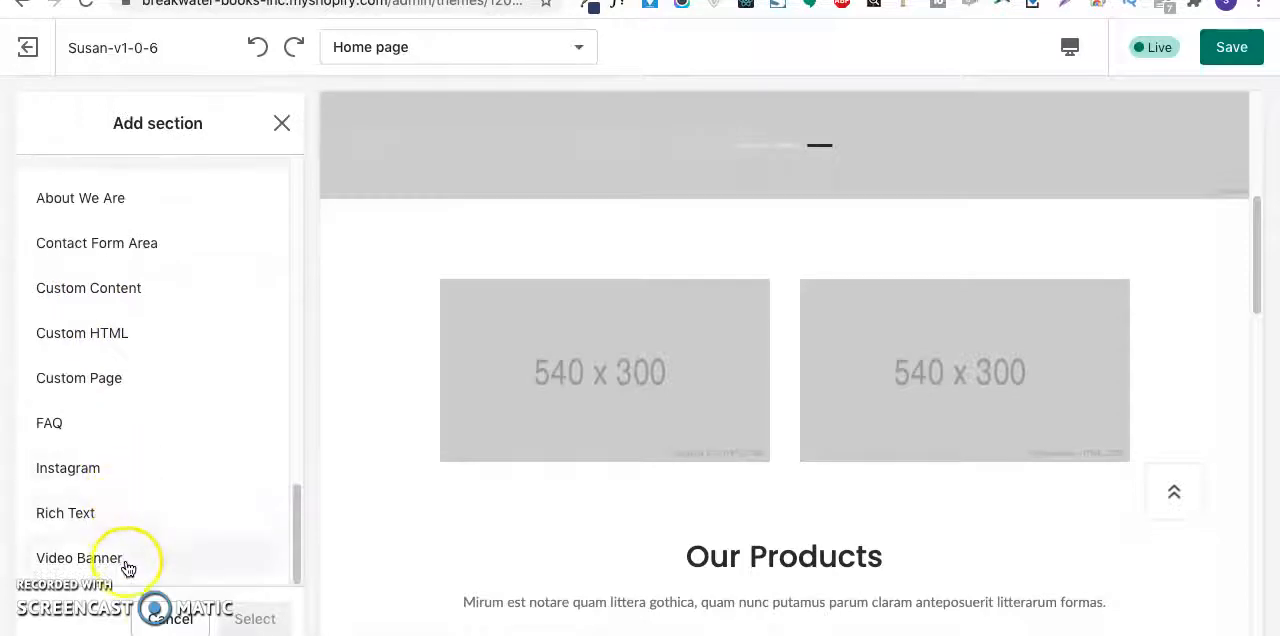
scroll(109, 357, "up", 15)
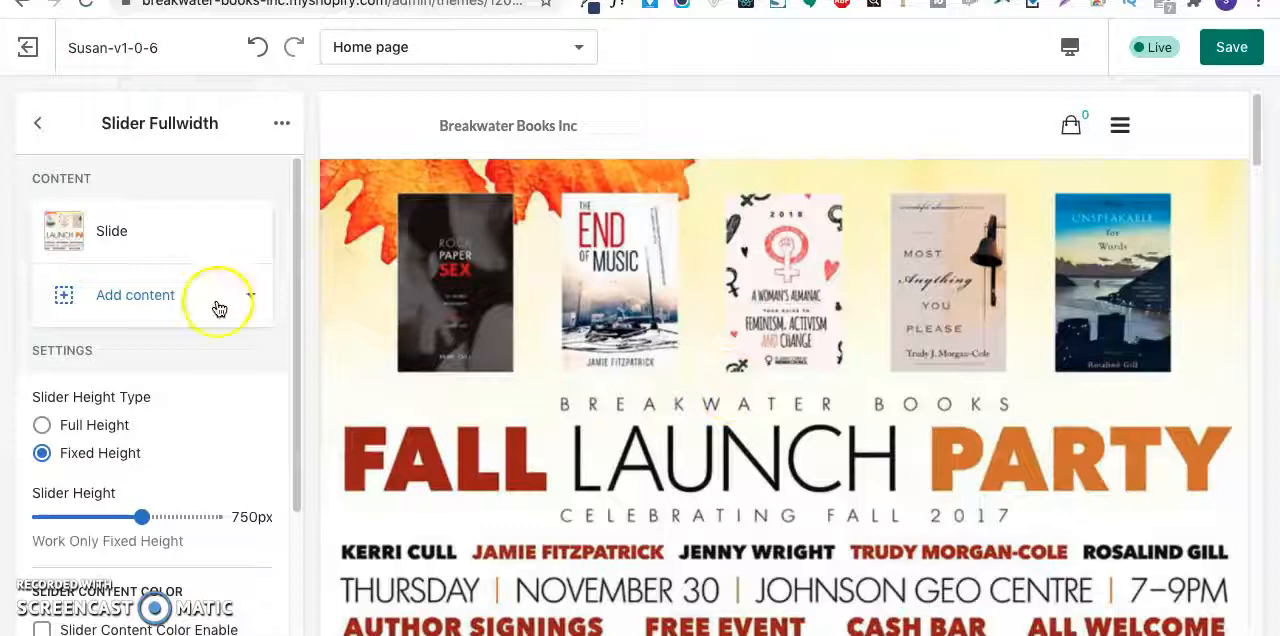
- Examine the image, content alignment, title and description settings of the Fall Launch Party slide in the visible Slider Fullwidth section
left_click(41, 125)
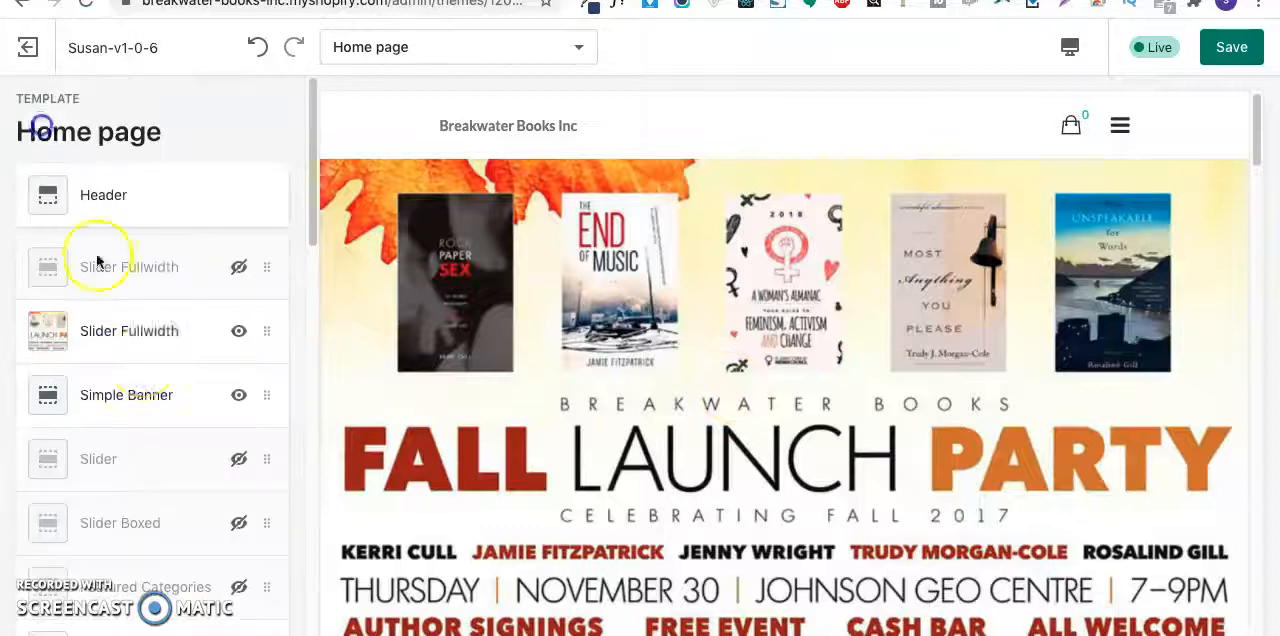
left_click(140, 338)
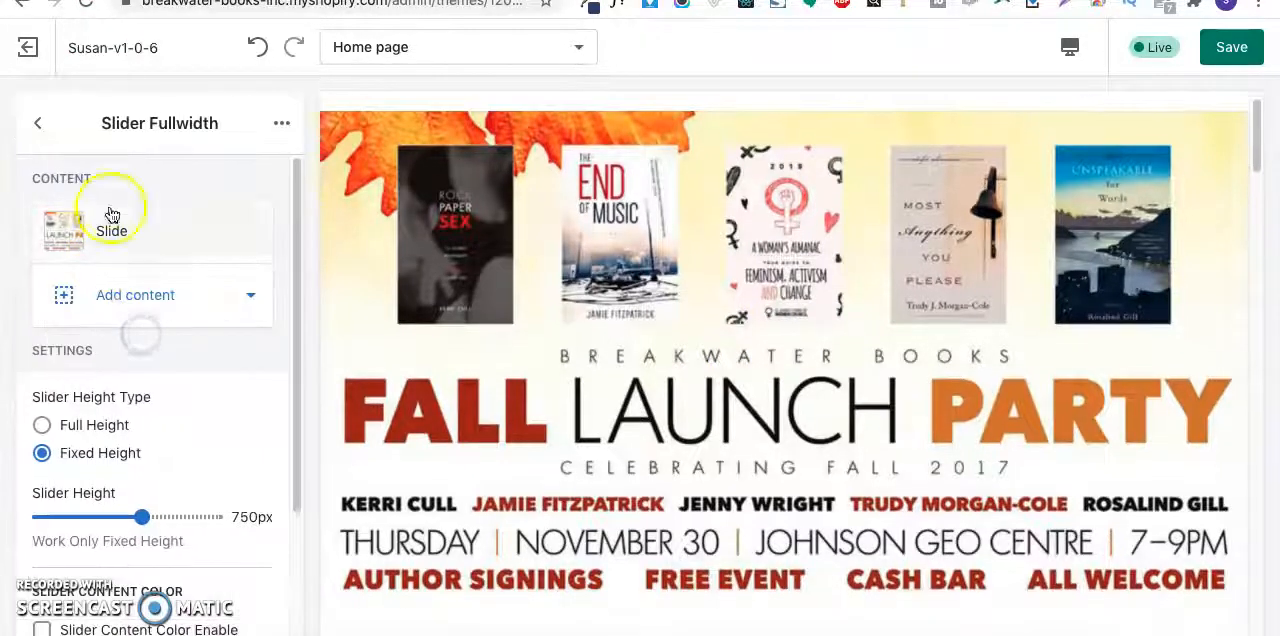
left_click(160, 240)
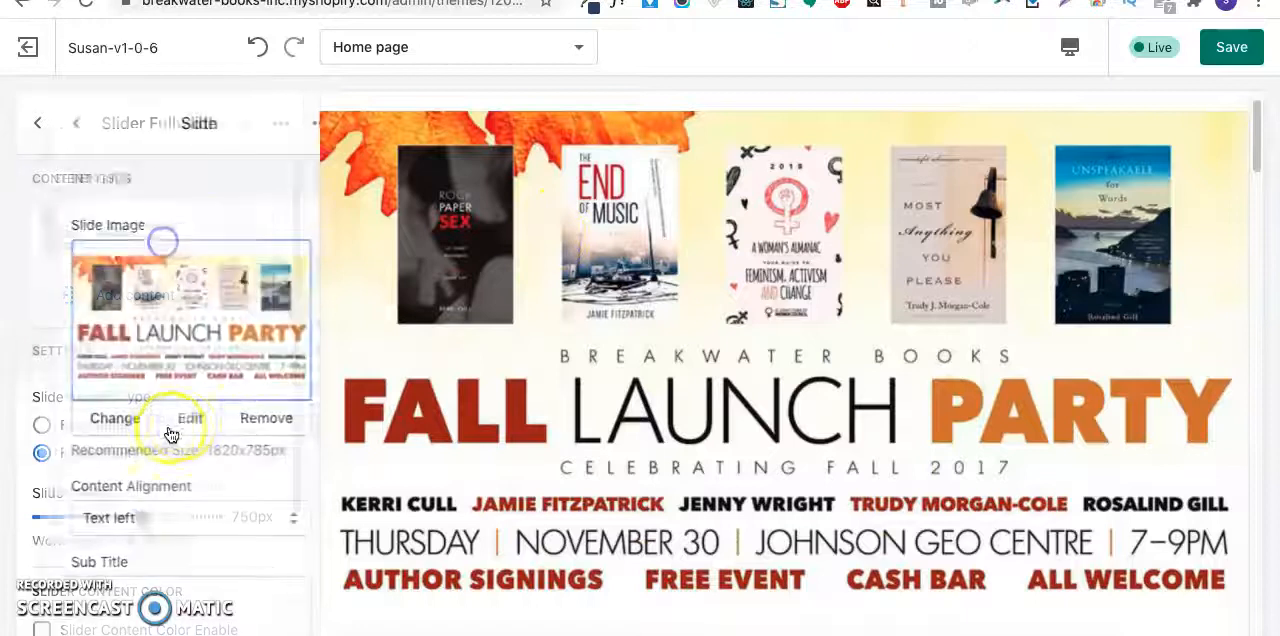
scroll(153, 514, "down", 1)
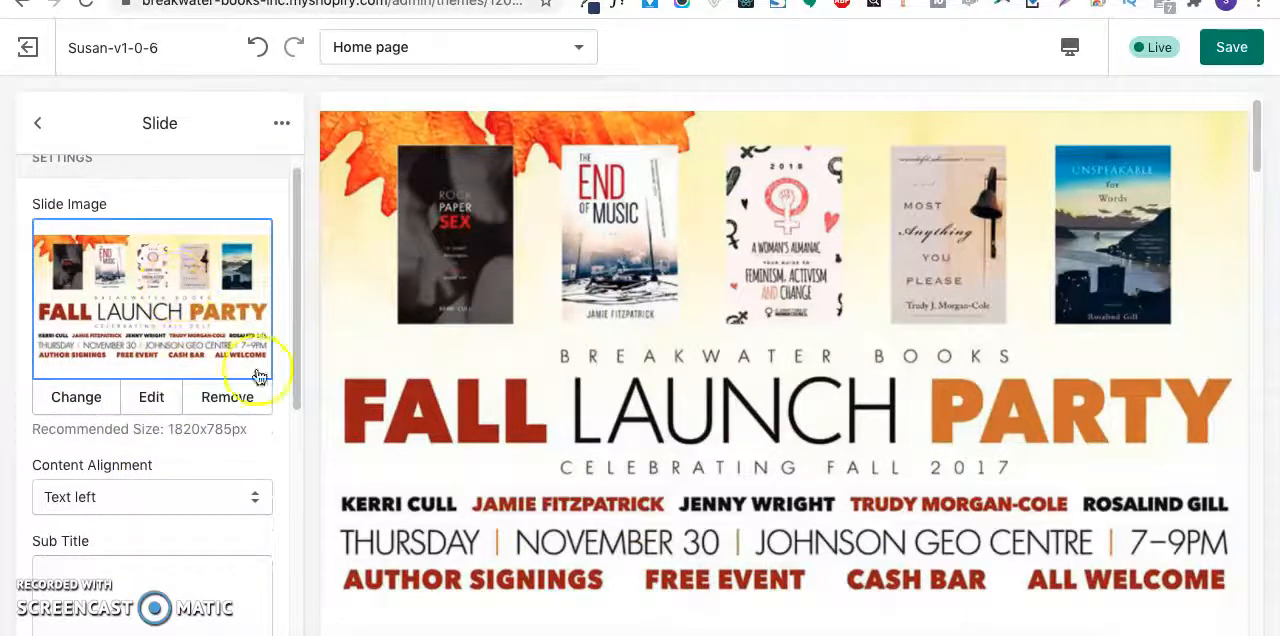
scroll(659, 334, "down", 1)
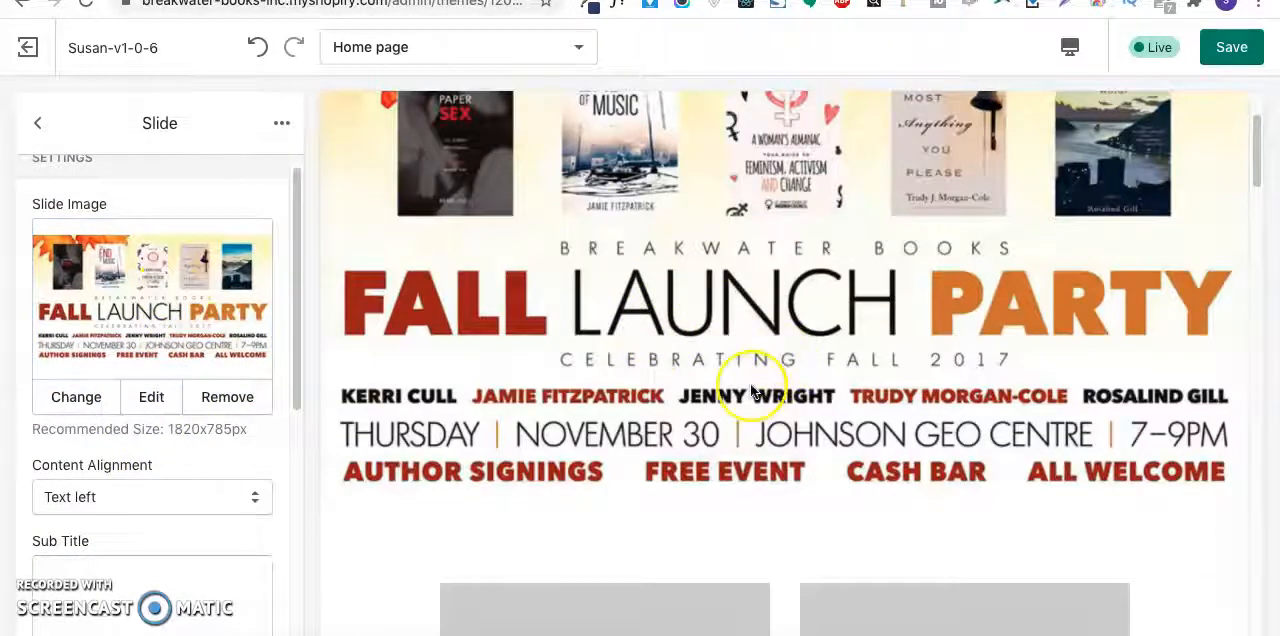
scroll(100, 500, "down", 3)
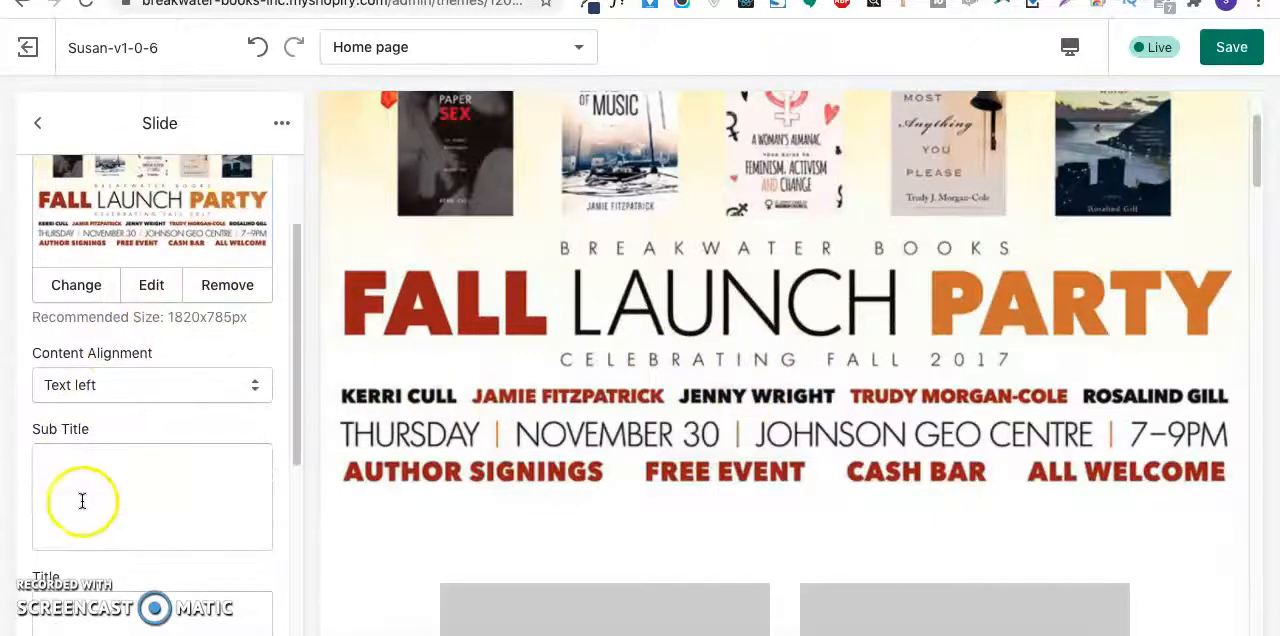
scroll(85, 497, "down", 5)
left_click(93, 440)
scroll(134, 391, "up", 3)
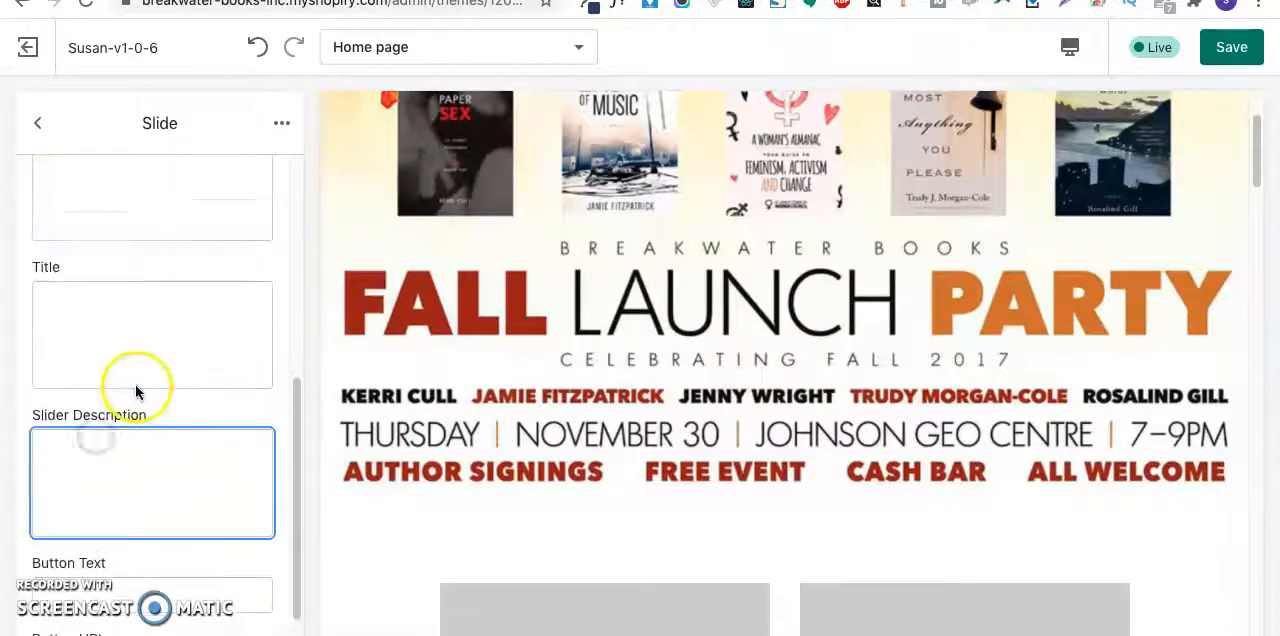
scroll(153, 366, "up", 1)
scroll(164, 360, "up", 1)
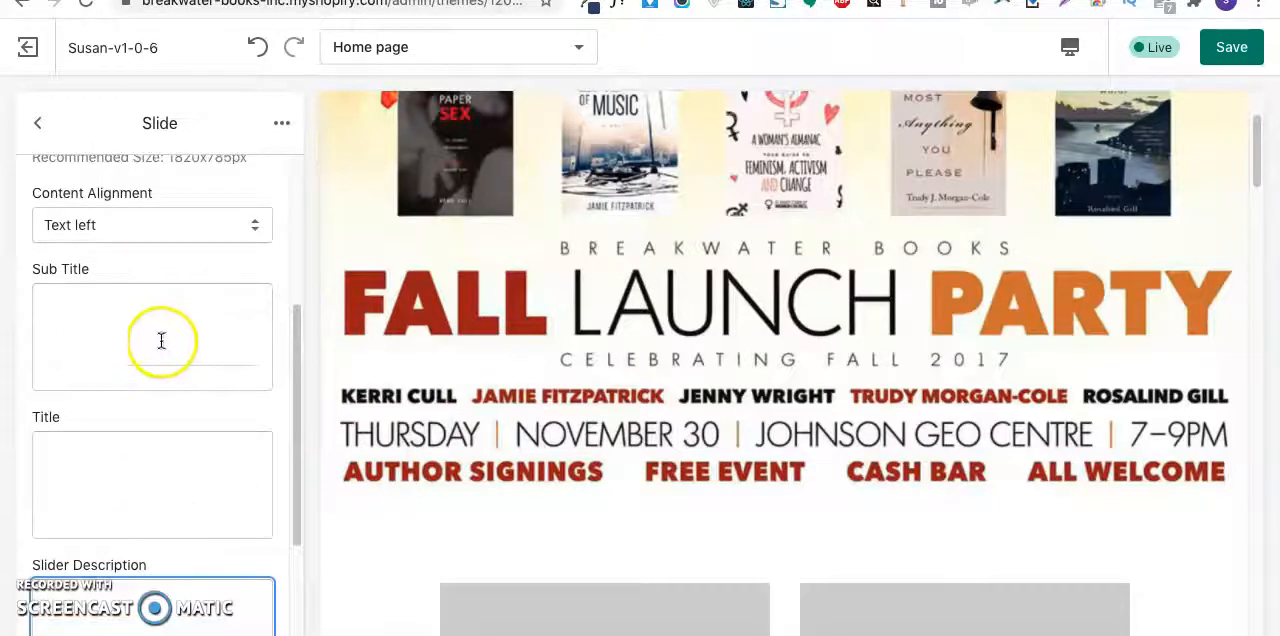
left_click(190, 232)
left_click(200, 305)
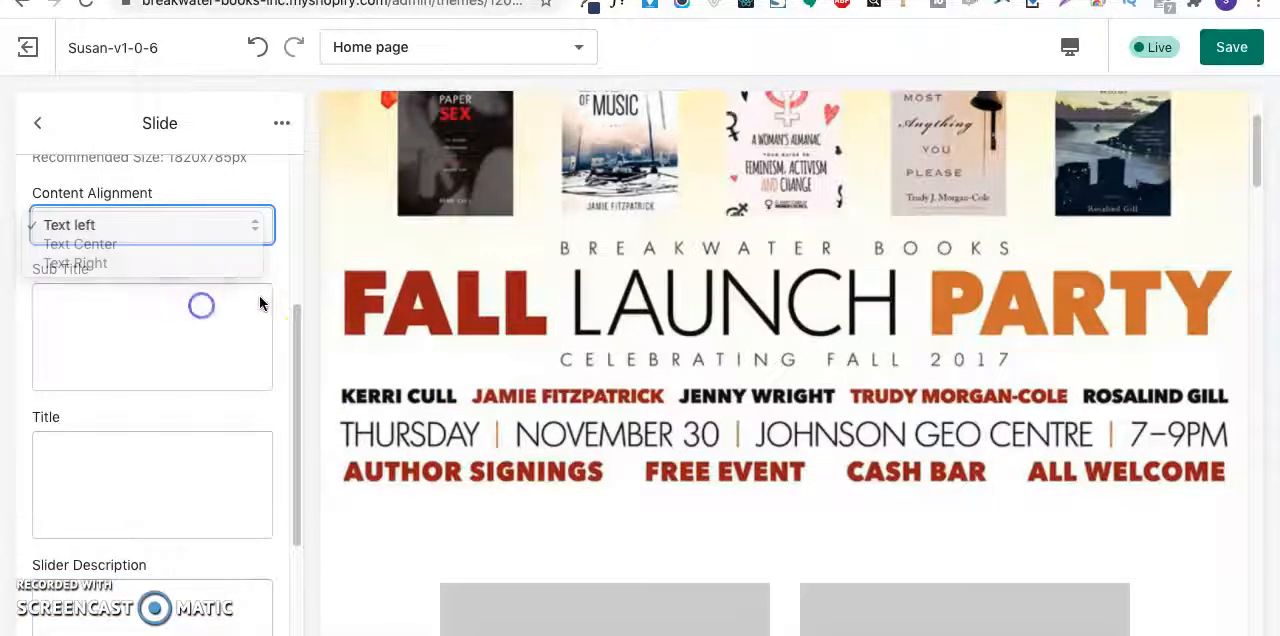
scroll(147, 215, "up", 5)
left_click(24, 134)
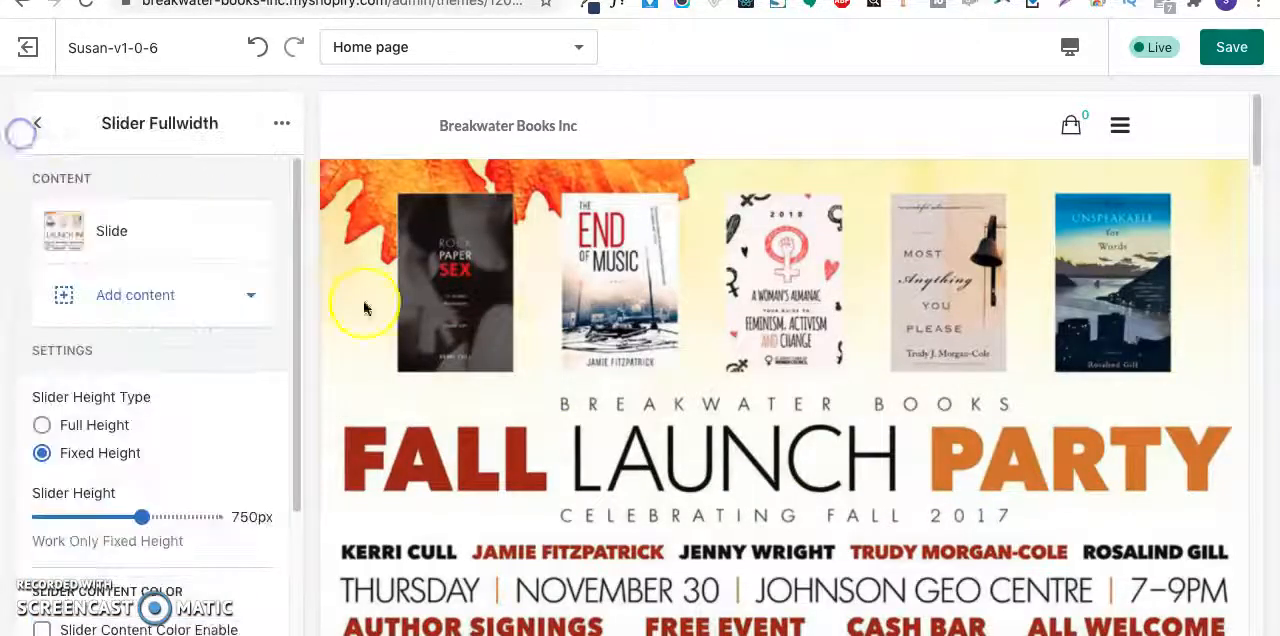
- Review the home page preview below the slider, from the placeholder banners and Our Products to the Latest Arrivals section
scroll(651, 500, "down", 6)
scroll(655, 500, "down", 4)
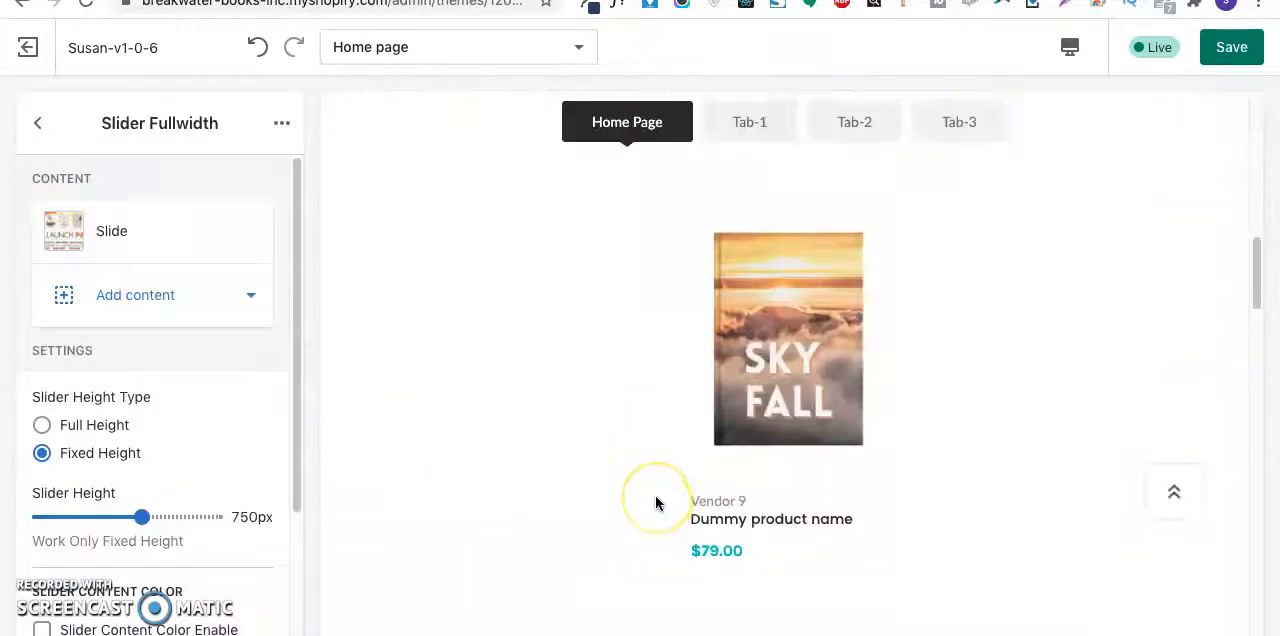
scroll(656, 500, "up", 4)
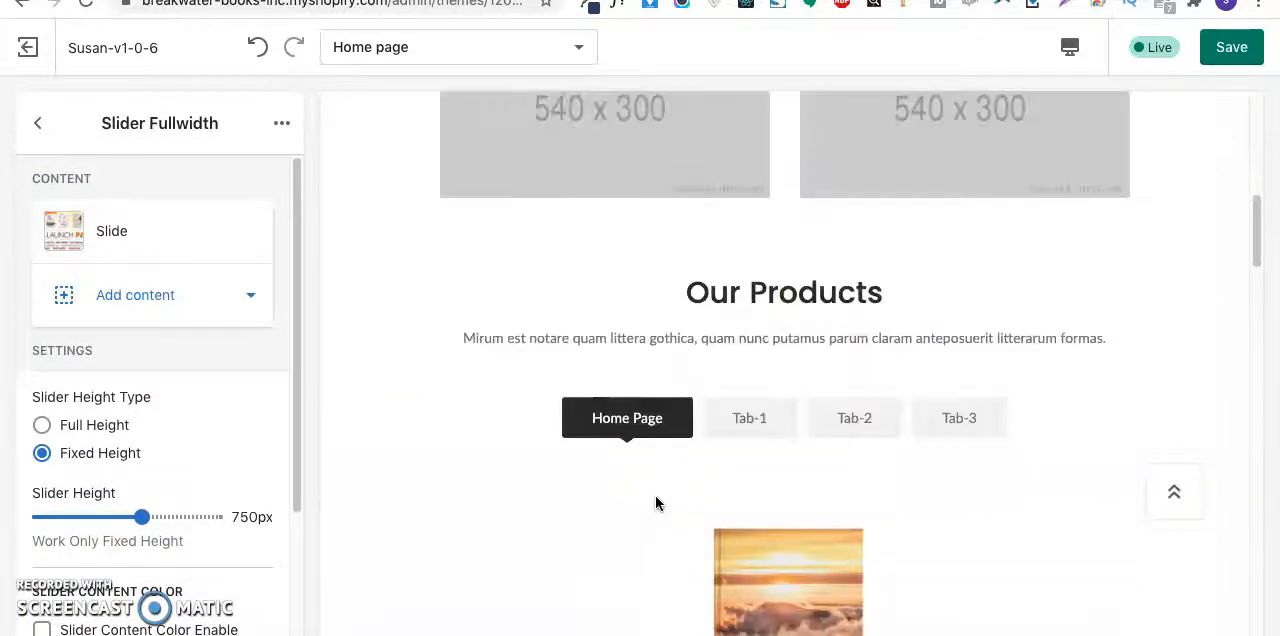
scroll(745, 455, "down", 4)
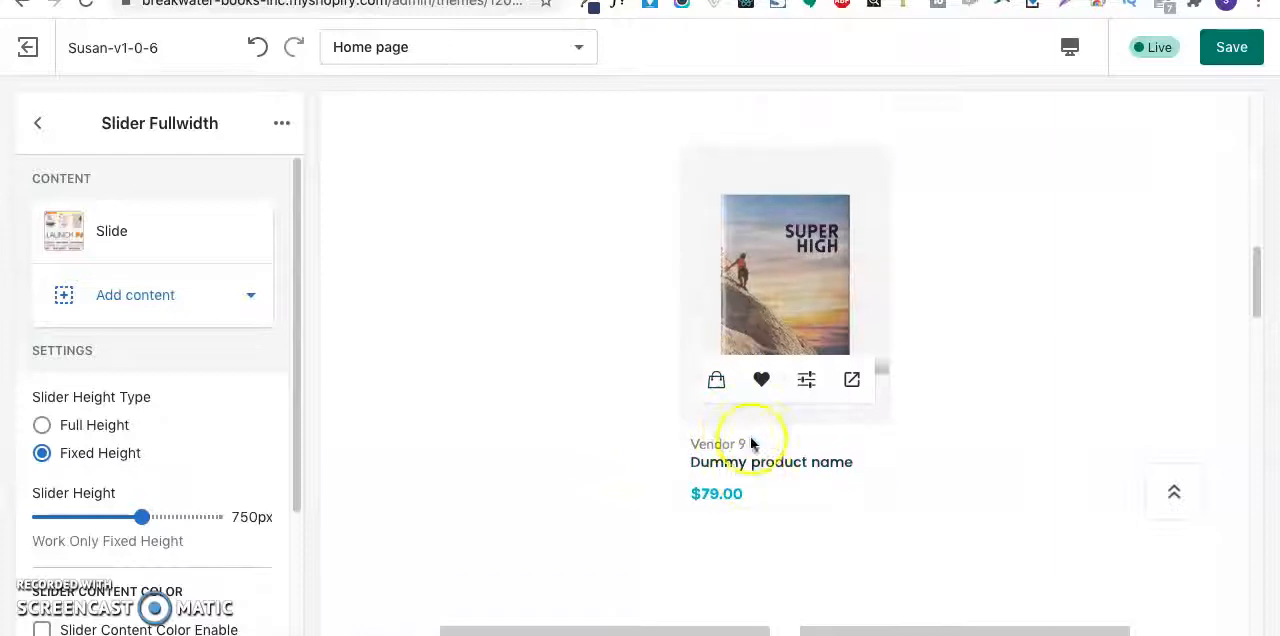
scroll(700, 400, "up", 2)
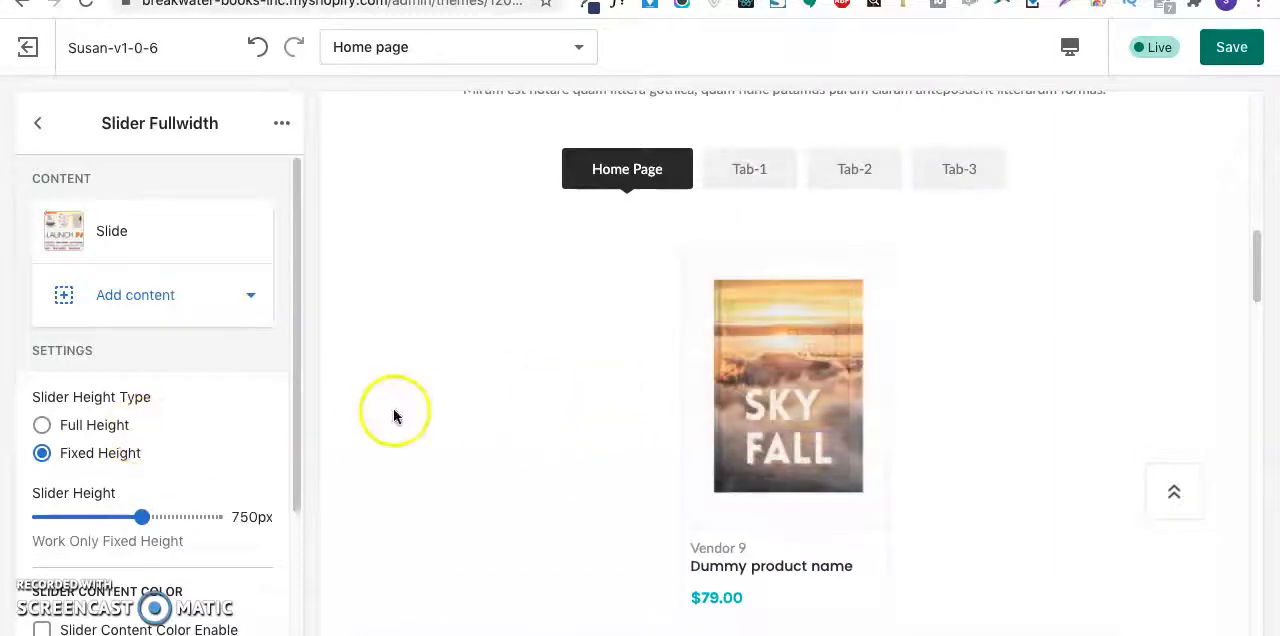
scroll(443, 408, "down", 10)
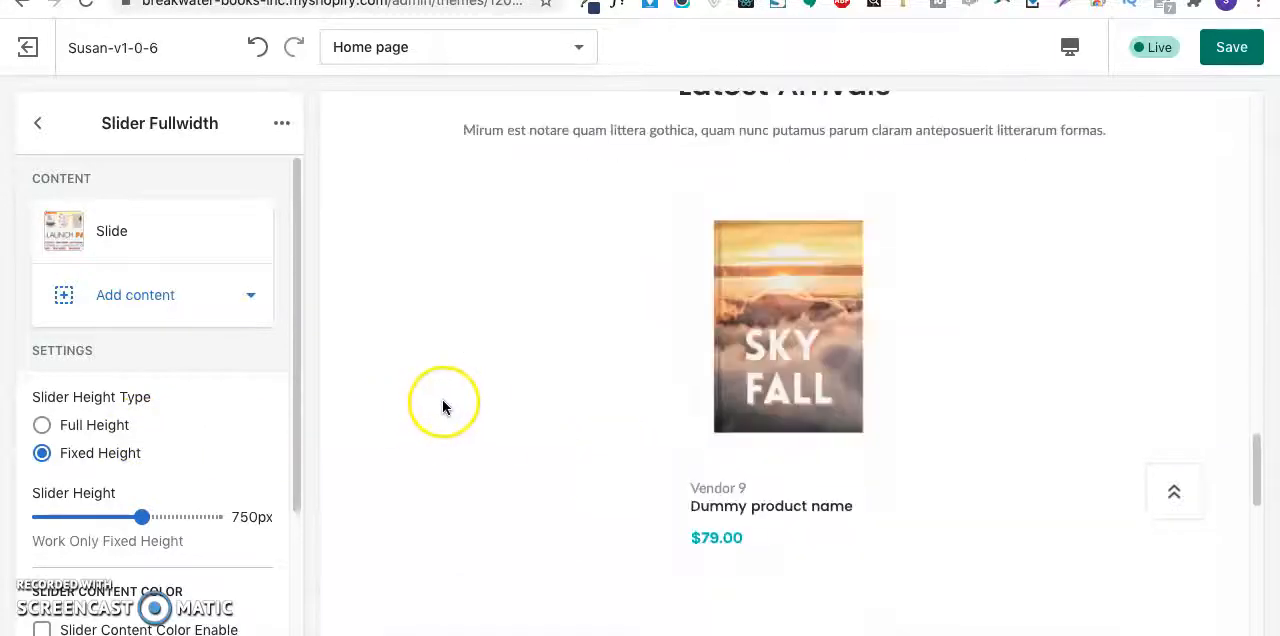
mouse_move(763, 422)
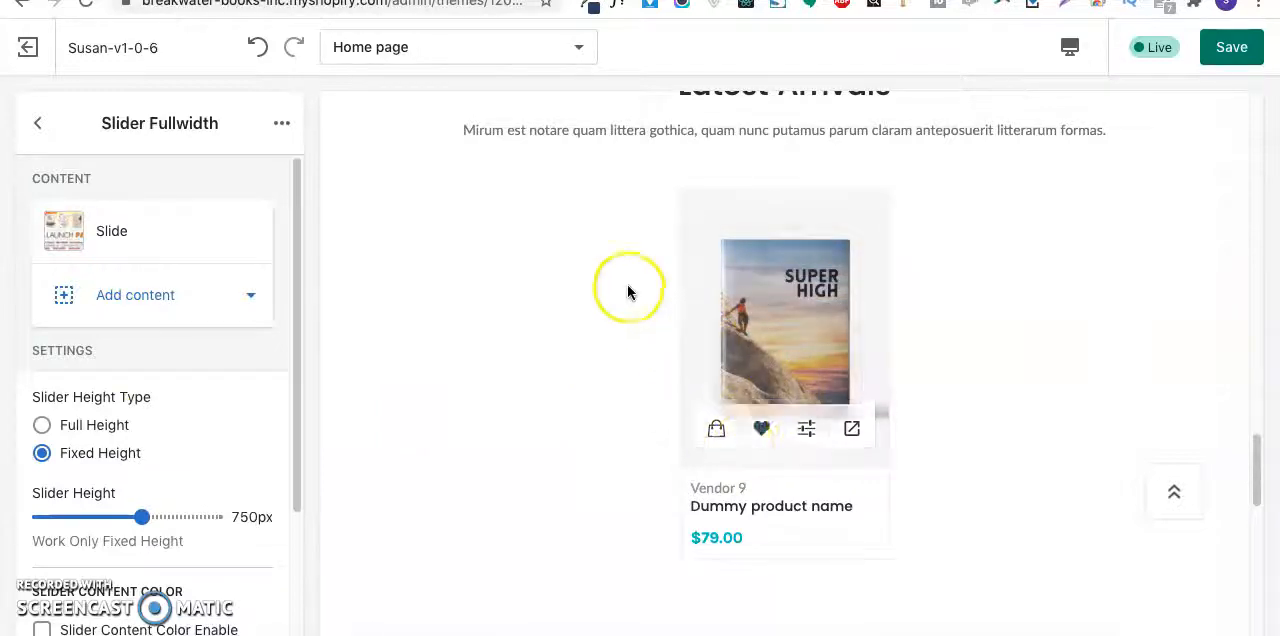
scroll(628, 291, "up", 1)
scroll(690, 358, "up", 1)
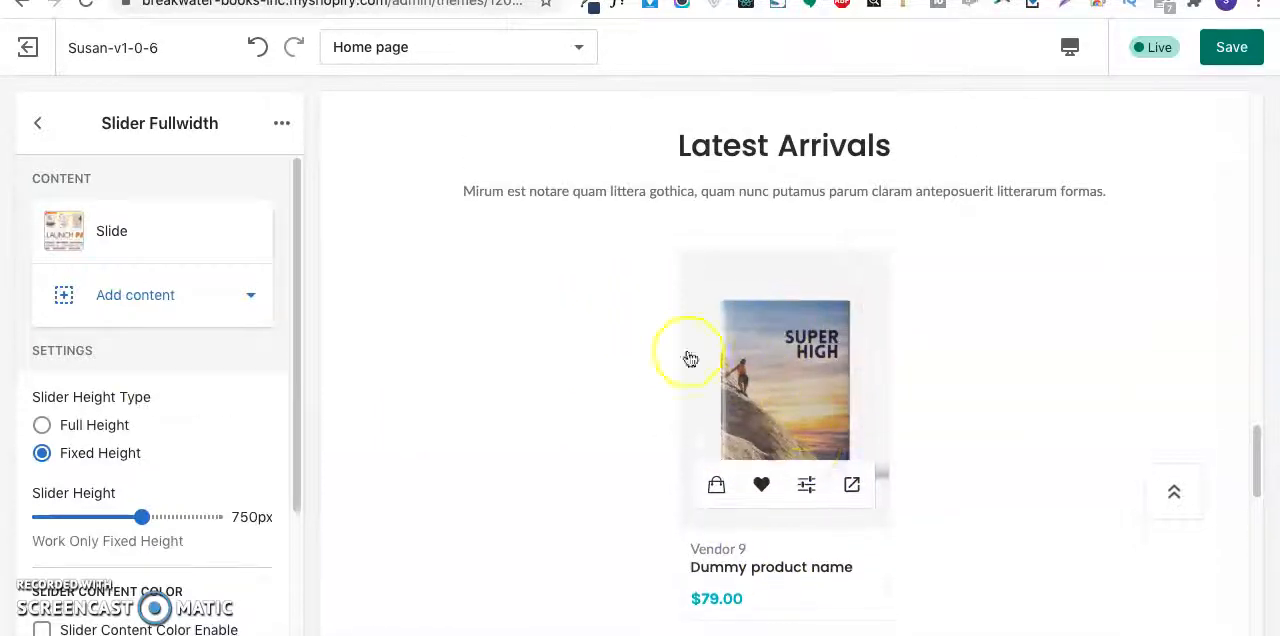
- Review the home page section list against the preview, from Our Products through Latest Arrivals to the newsletter subscription area
scroll(675, 344, "up", 8)
mouse_move(691, 424)
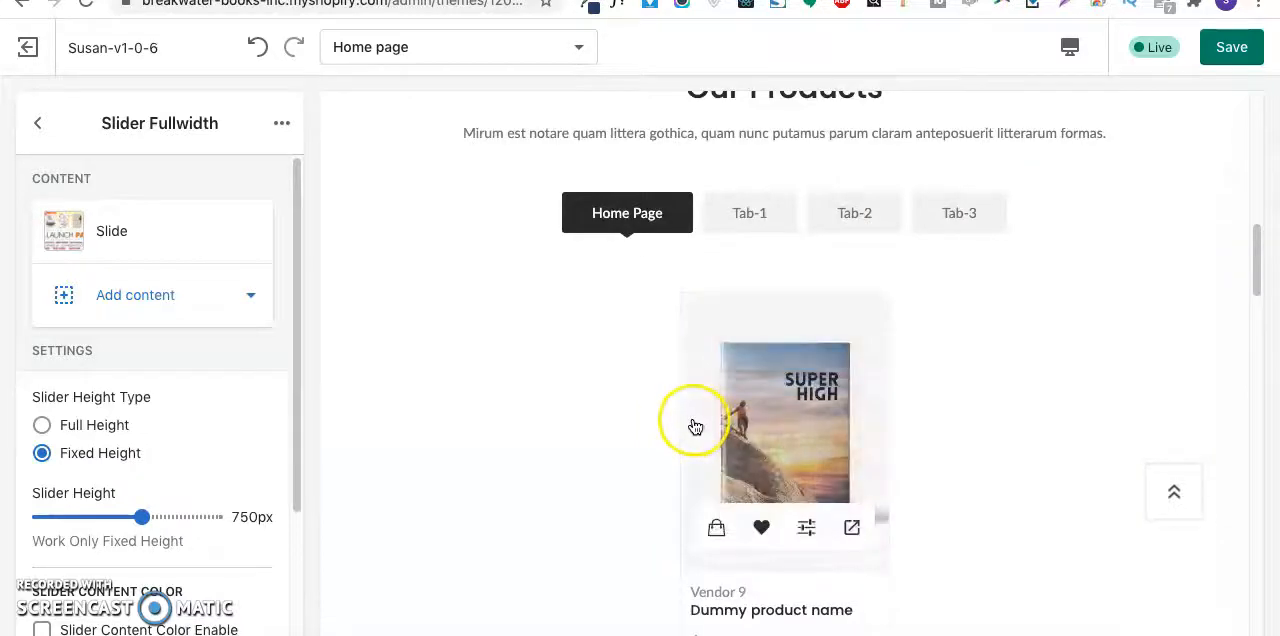
left_click(30, 133)
scroll(114, 429, "down", 3)
mouse_move(758, 547)
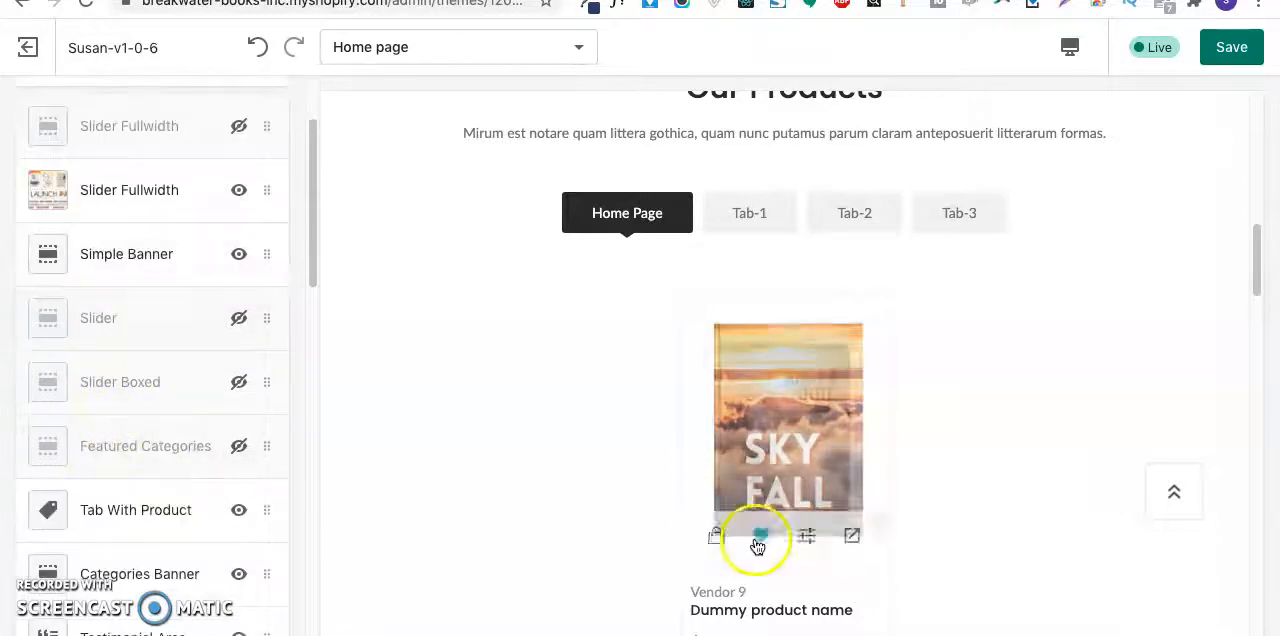
scroll(758, 545, "down", 12)
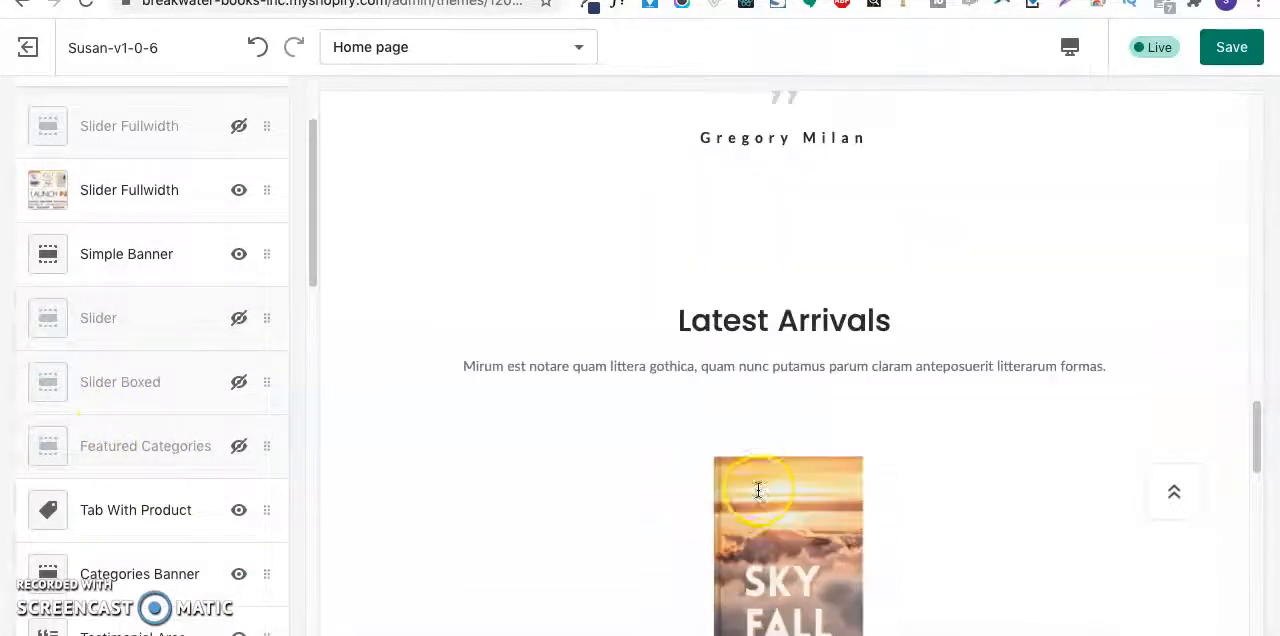
scroll(95, 490, "down", 5)
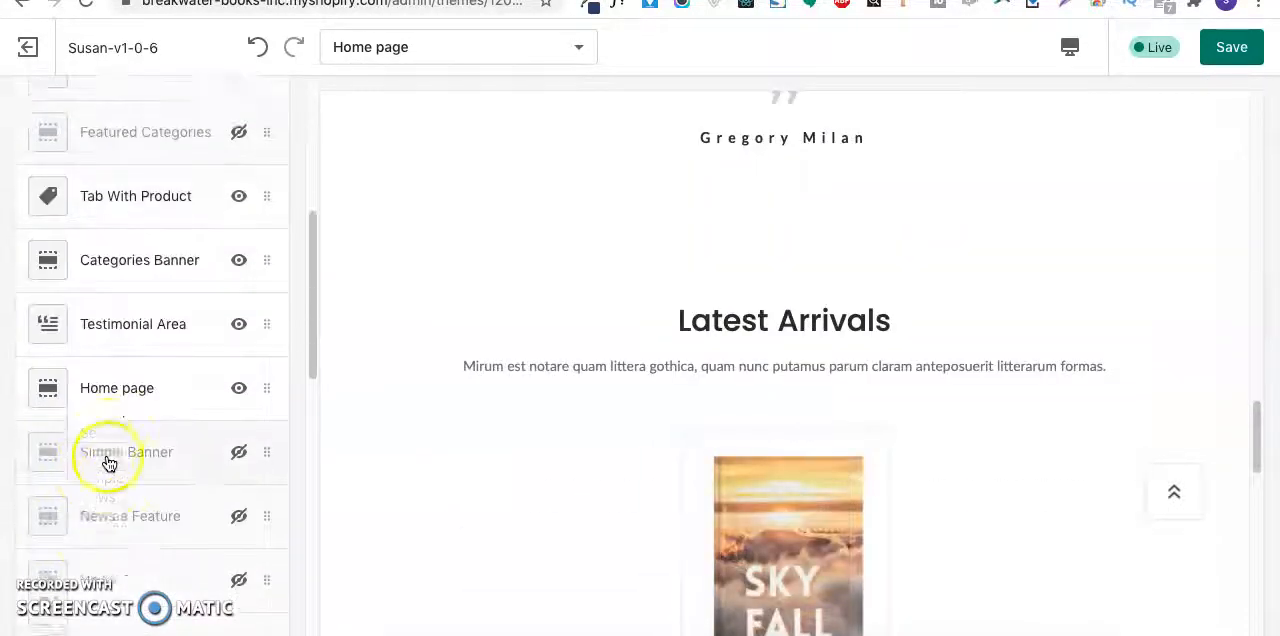
scroll(109, 463, "down", 5)
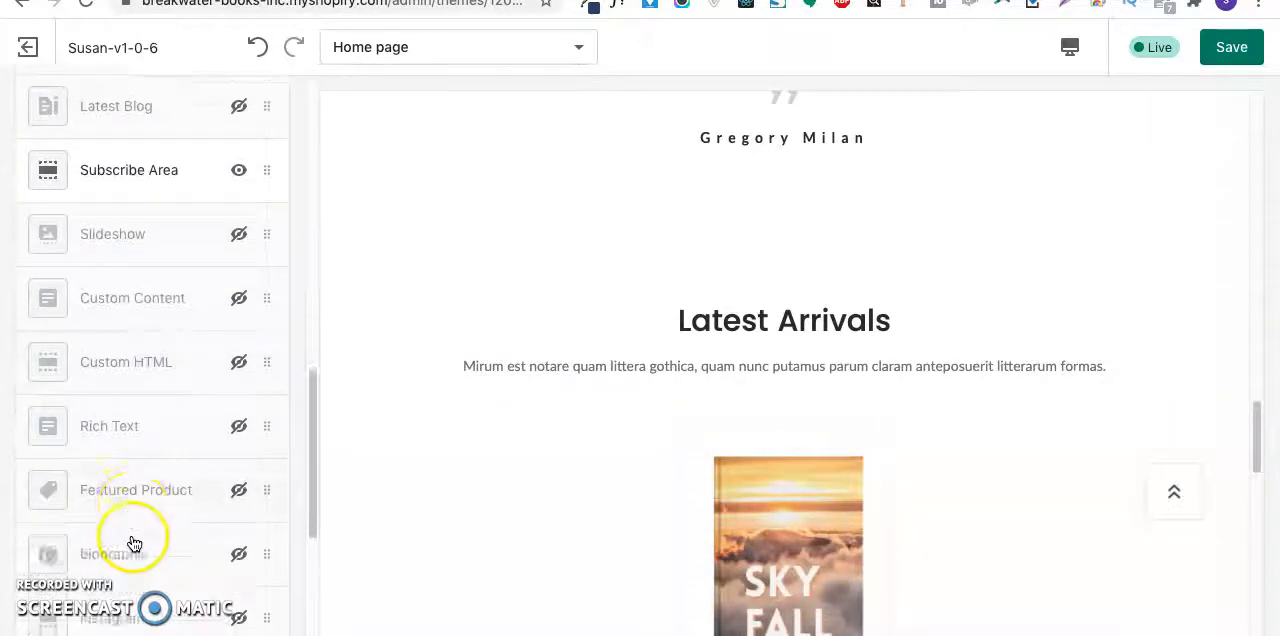
scroll(134, 540, "down", 4)
scroll(847, 521, "down", 5)
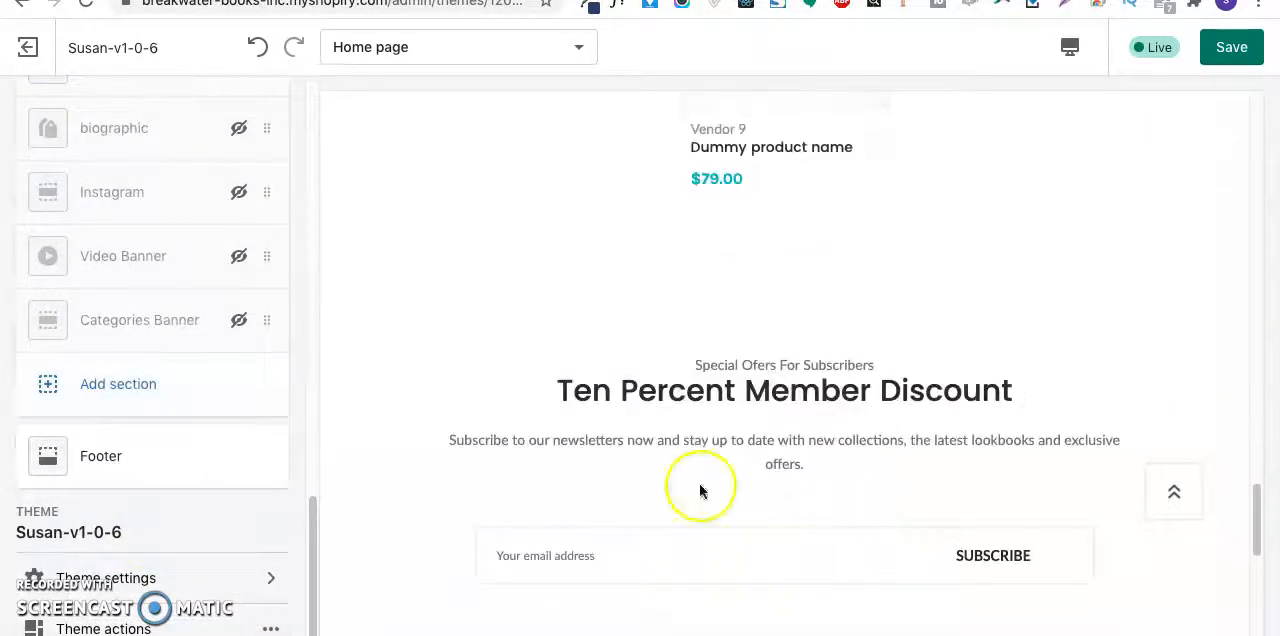
- Move the Home page section holding Latest Arrivals directly below the visible Slider Fullwidth section
scroll(177, 471, "up", 10)
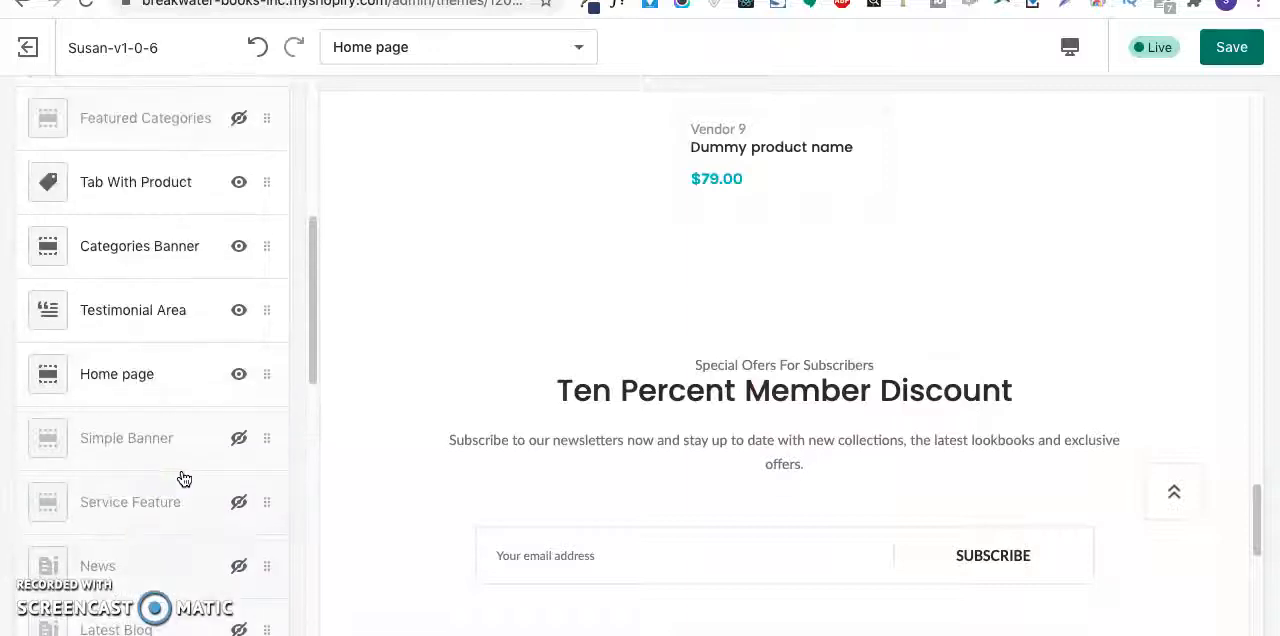
scroll(183, 477, "up", 1)
scroll(636, 441, "up", 3)
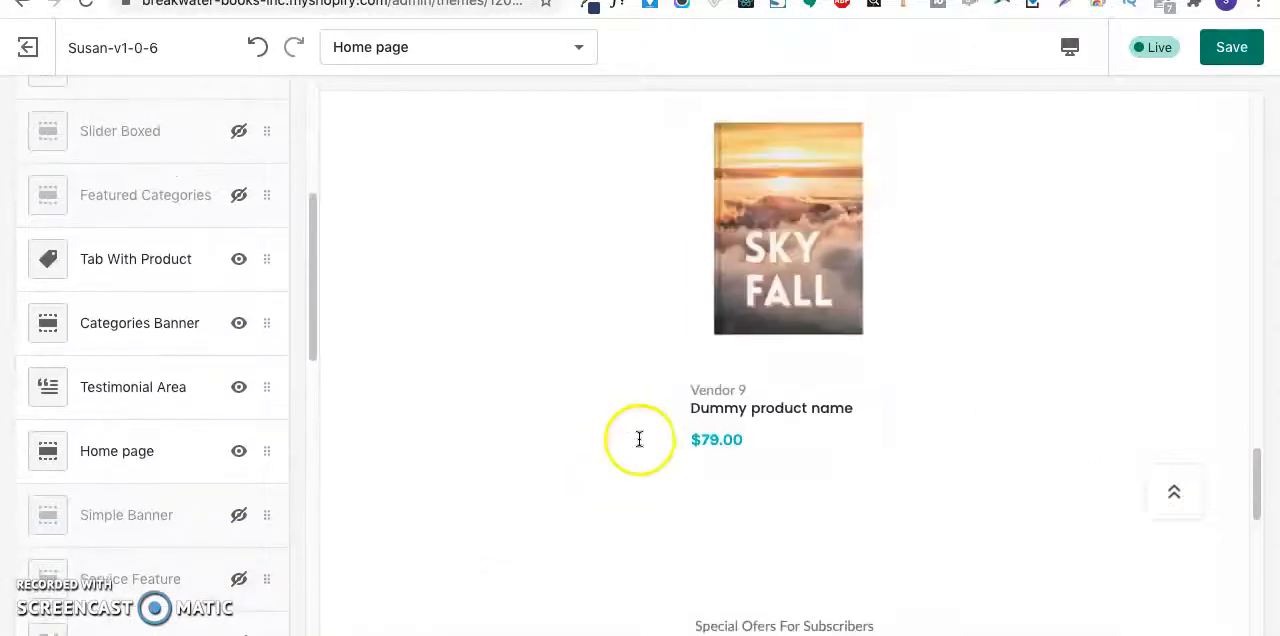
scroll(639, 439, "up", 5)
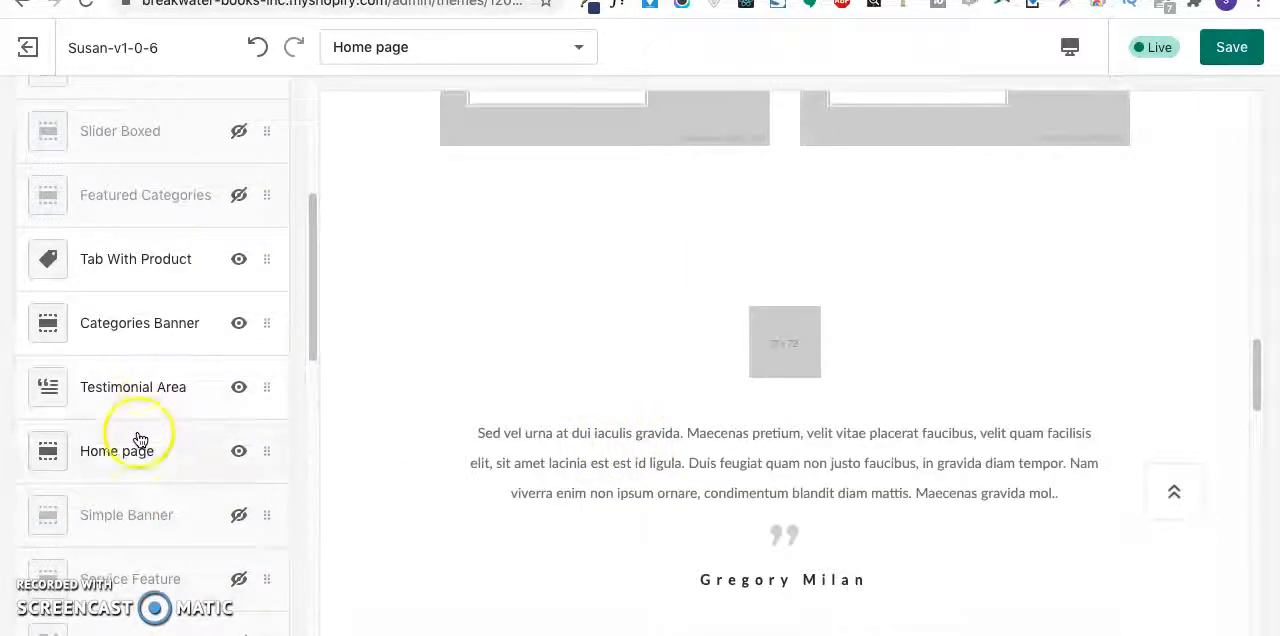
scroll(677, 485, "down", 4)
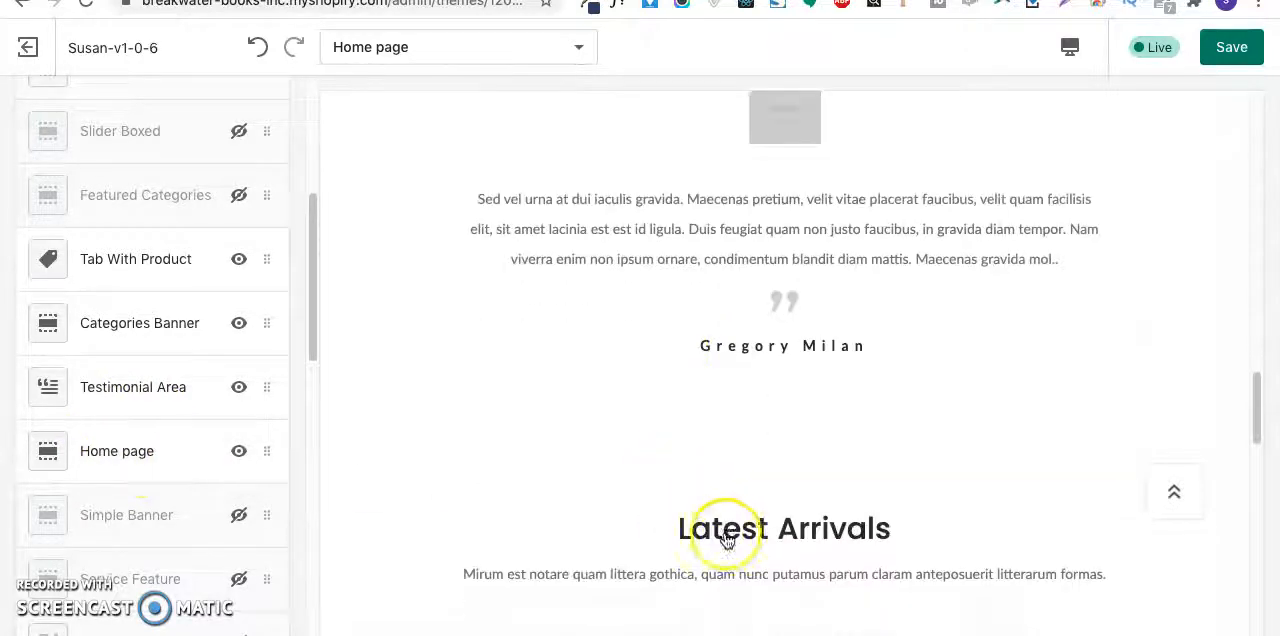
left_click_drag(46, 451, 56, 397)
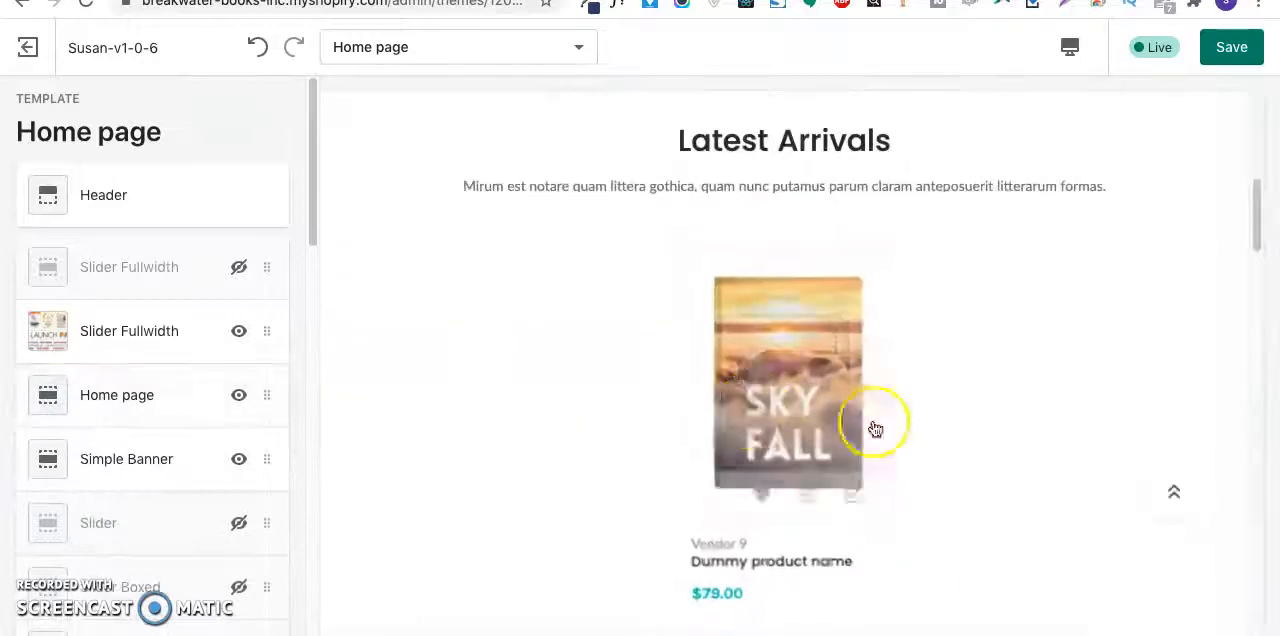
scroll(829, 393, "up", 1)
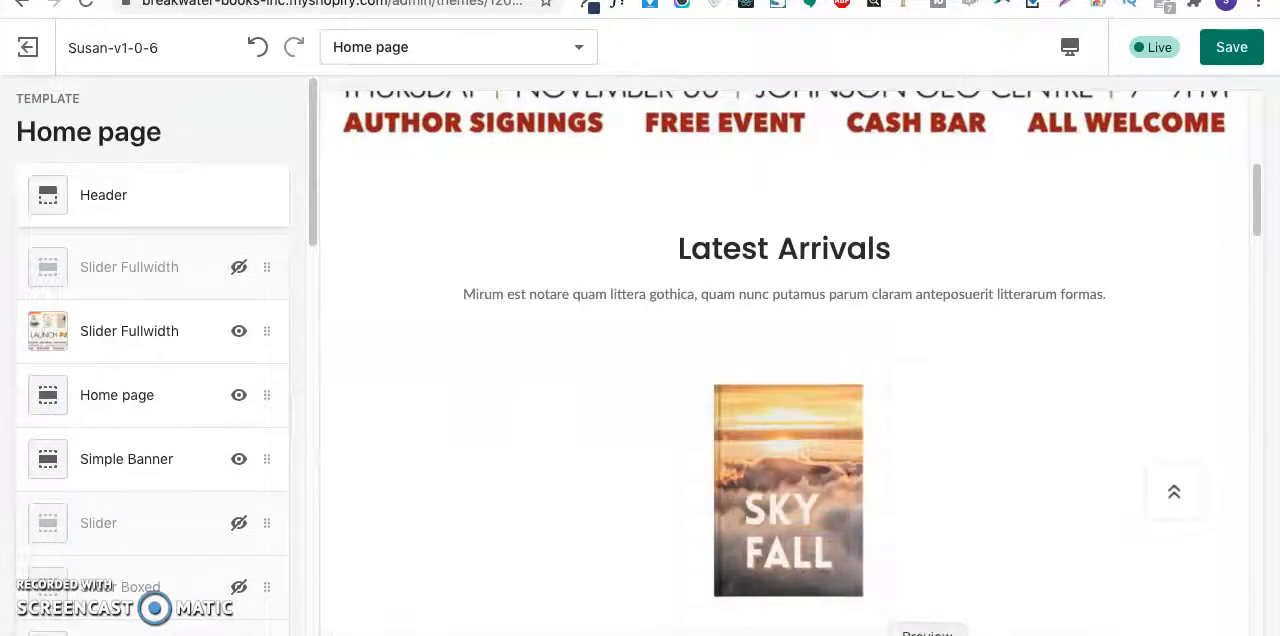
- Switch to the mockup in Preview and mark out the heading above the row of three books
left_click(927, 635)
scroll(605, 391, "up", 1)
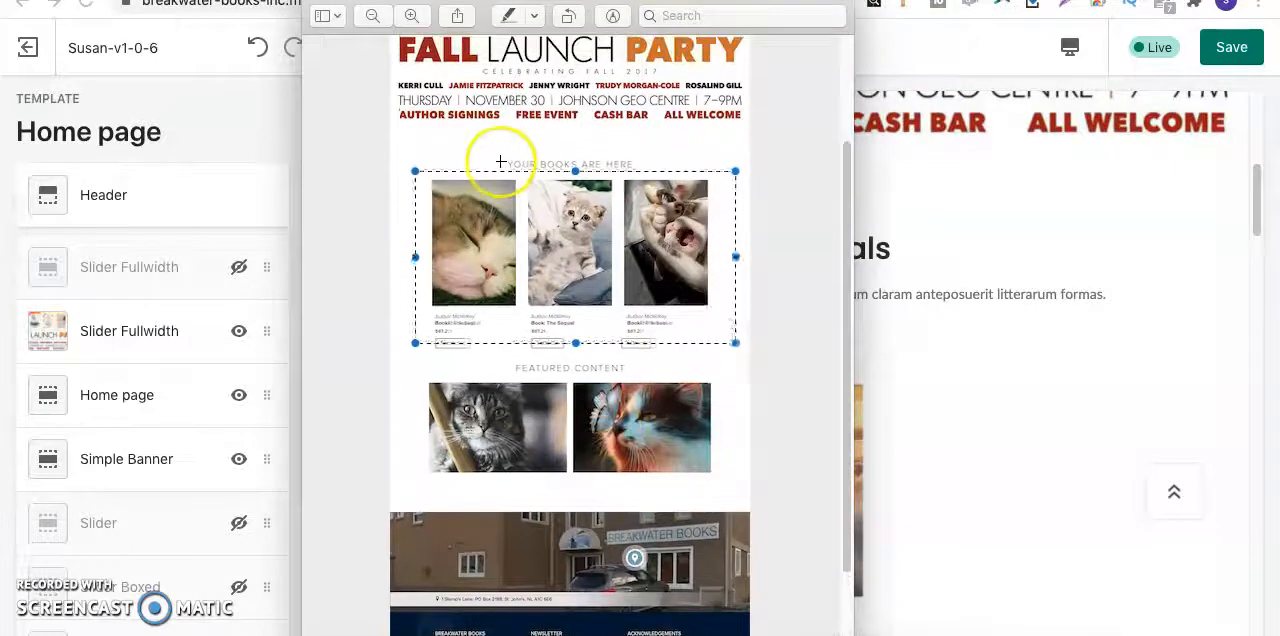
left_click_drag(502, 157, 651, 171)
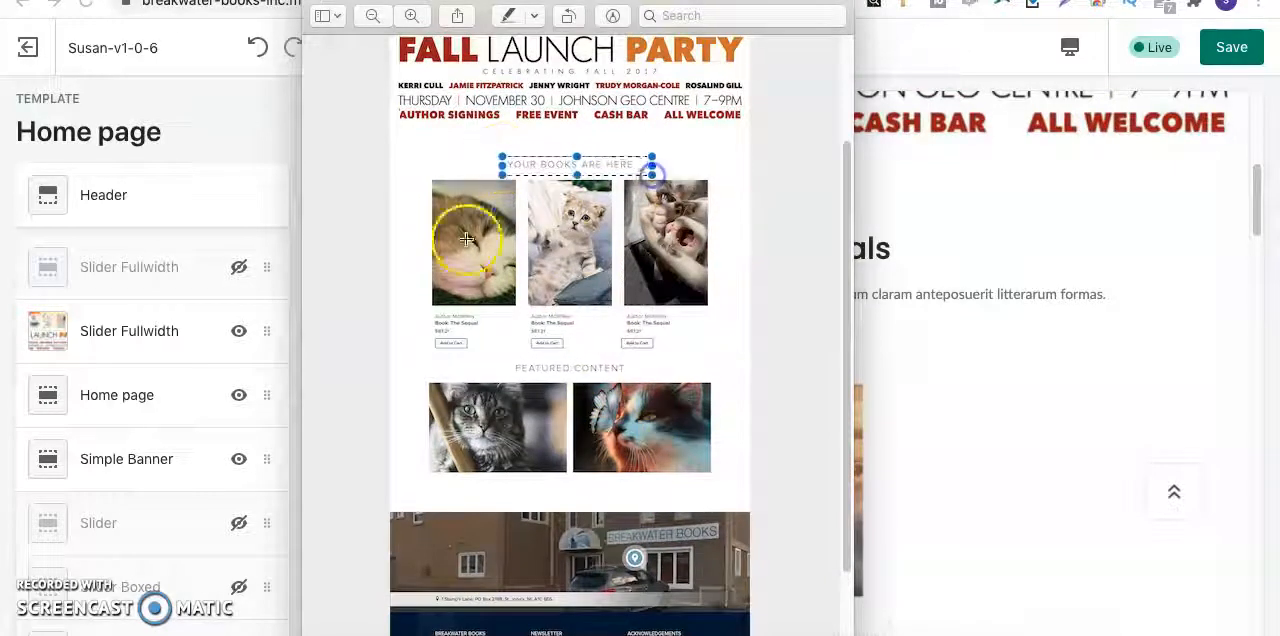
- Return to the theme customizer and set the Home page section's title to "YOUR BOOKS ARE HERE"
left_click(114, 329)
left_click(113, 396)
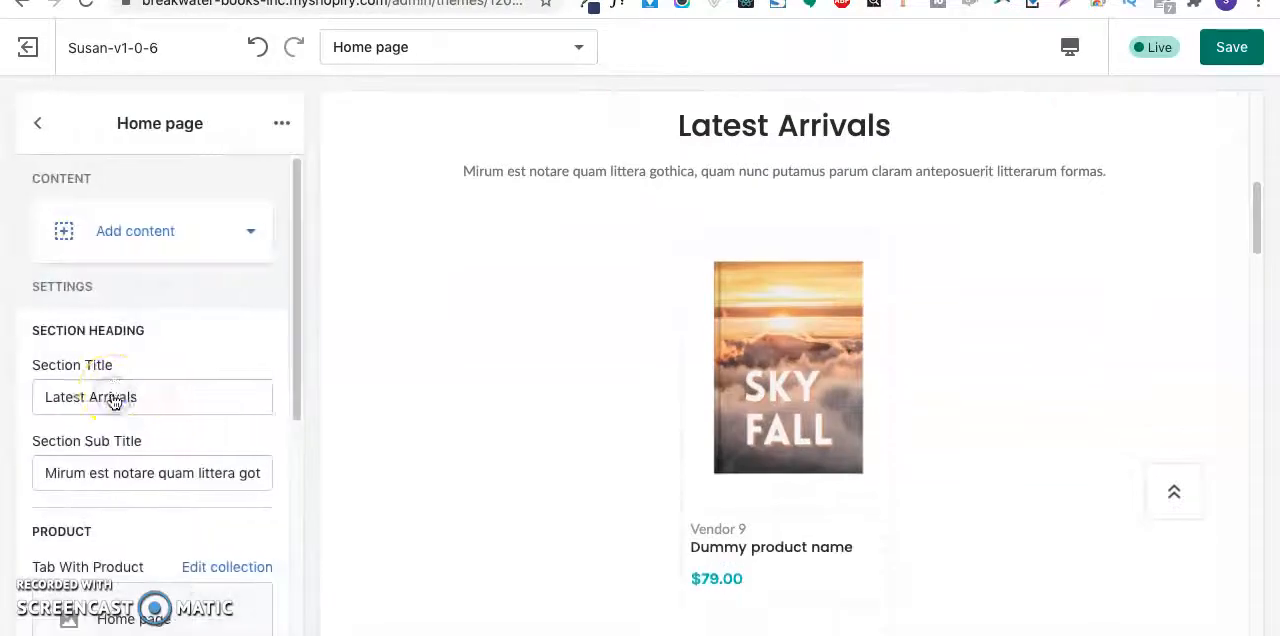
left_click(174, 400)
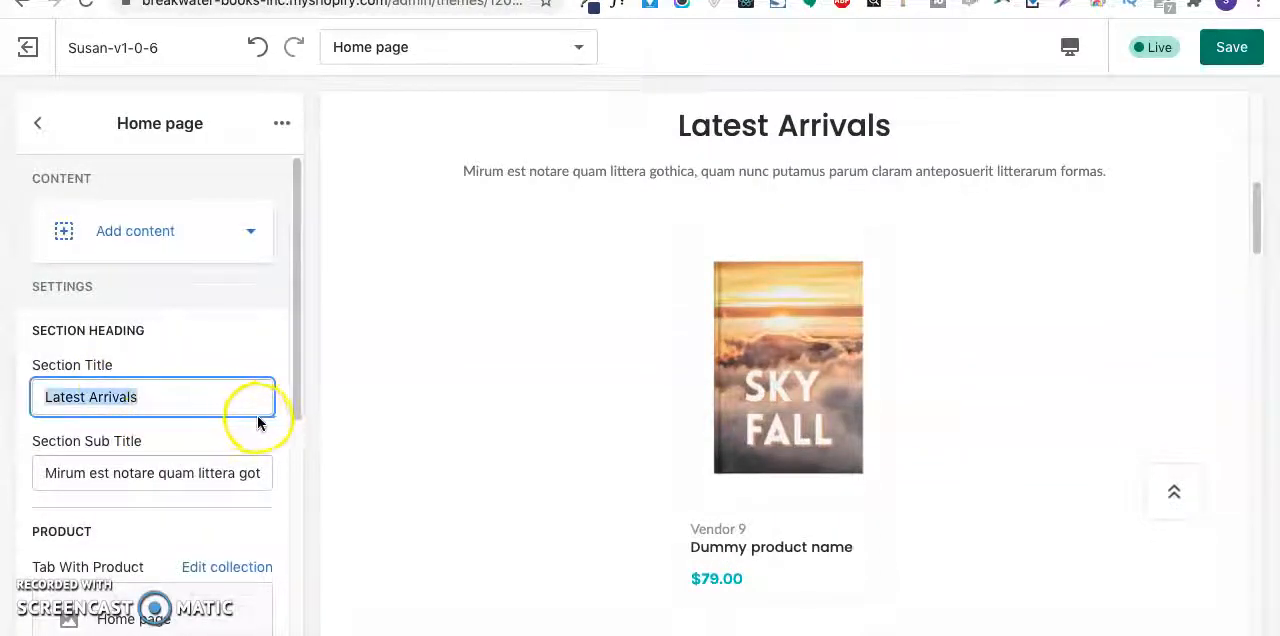
key("Tab")
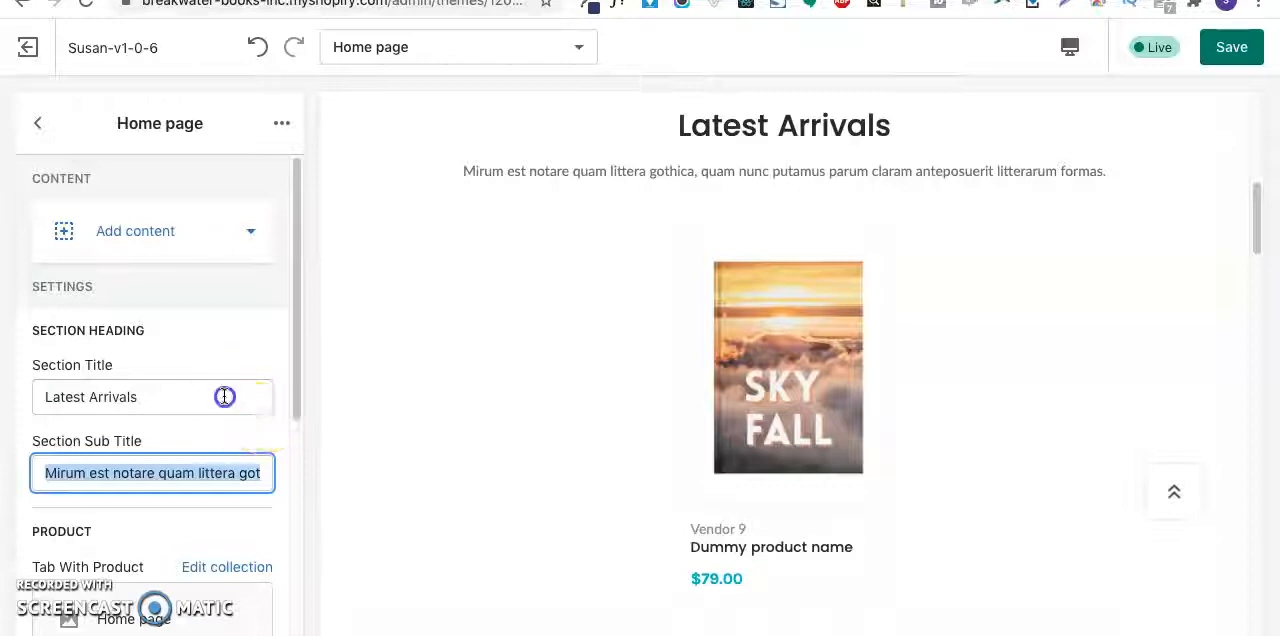
triple_click(225, 398)
type("Y")
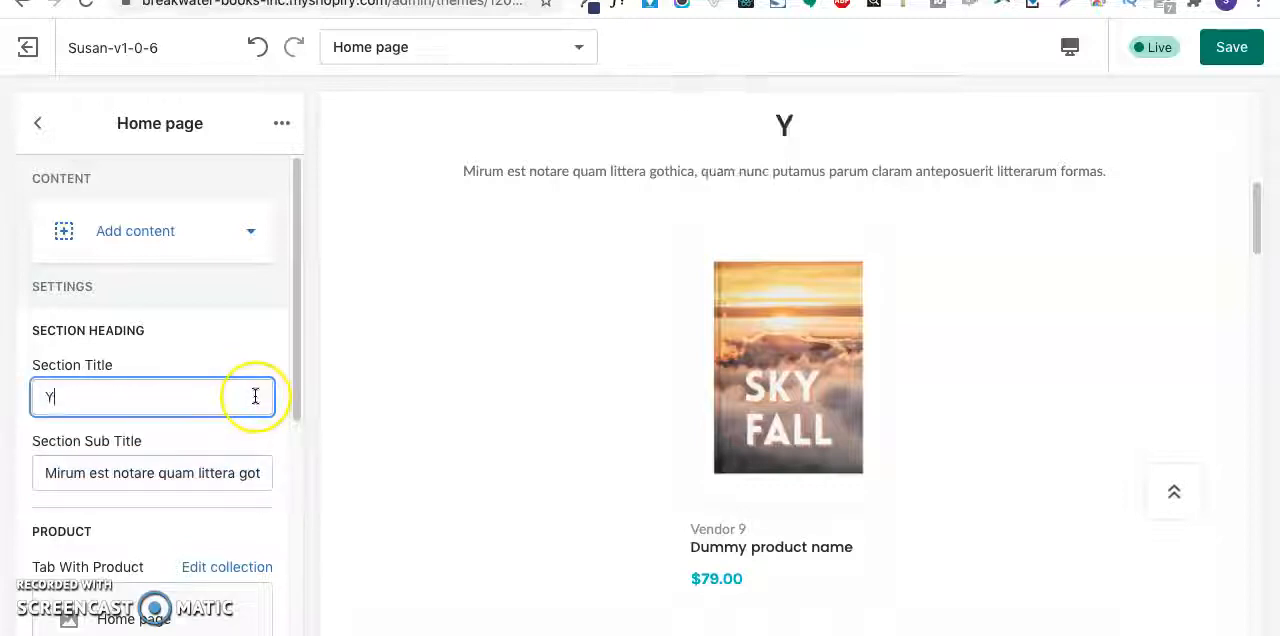
type("OUR BO")
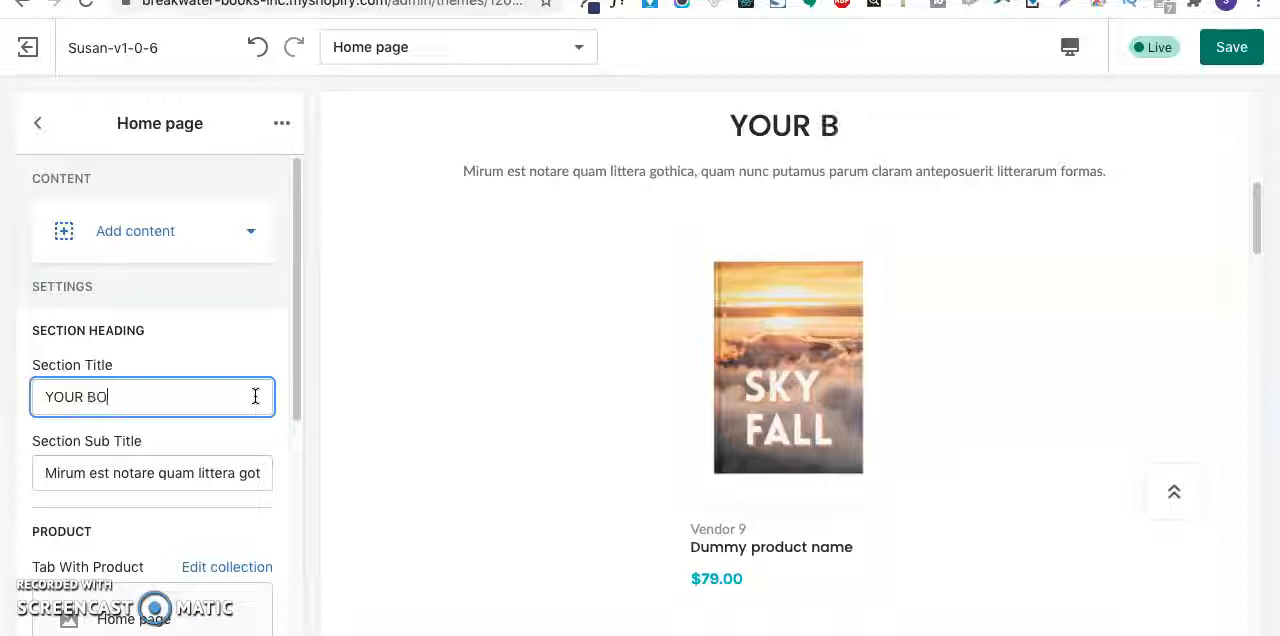
type("OOK")
key("BackSpace")
key("BackSpace")
type("KS")
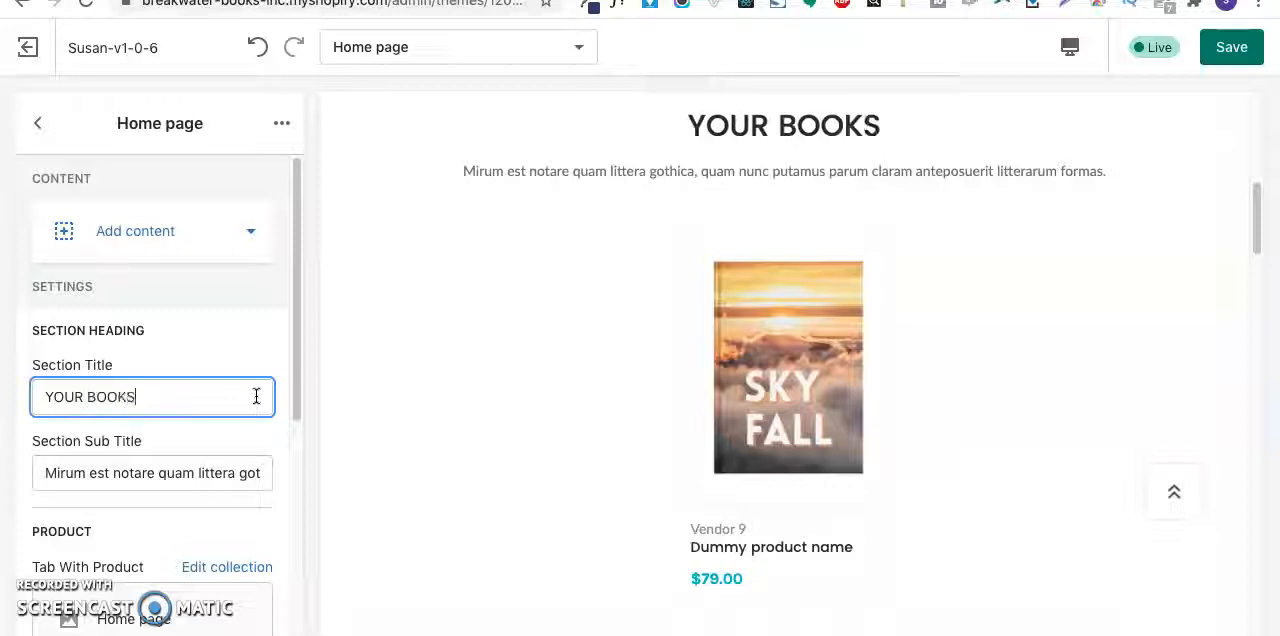
type(" ARE HERE")
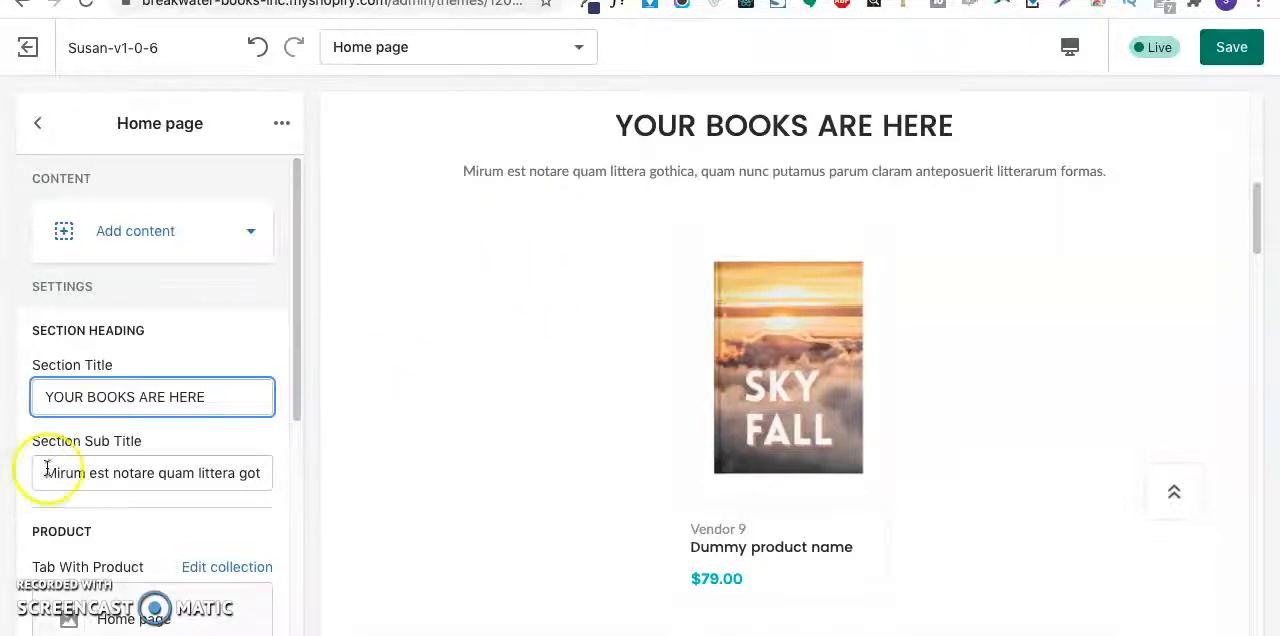
- Check the section's product and review settings, and clear its sub title
scroll(240, 400, "down", 2)
scroll(220, 480, "down", 4)
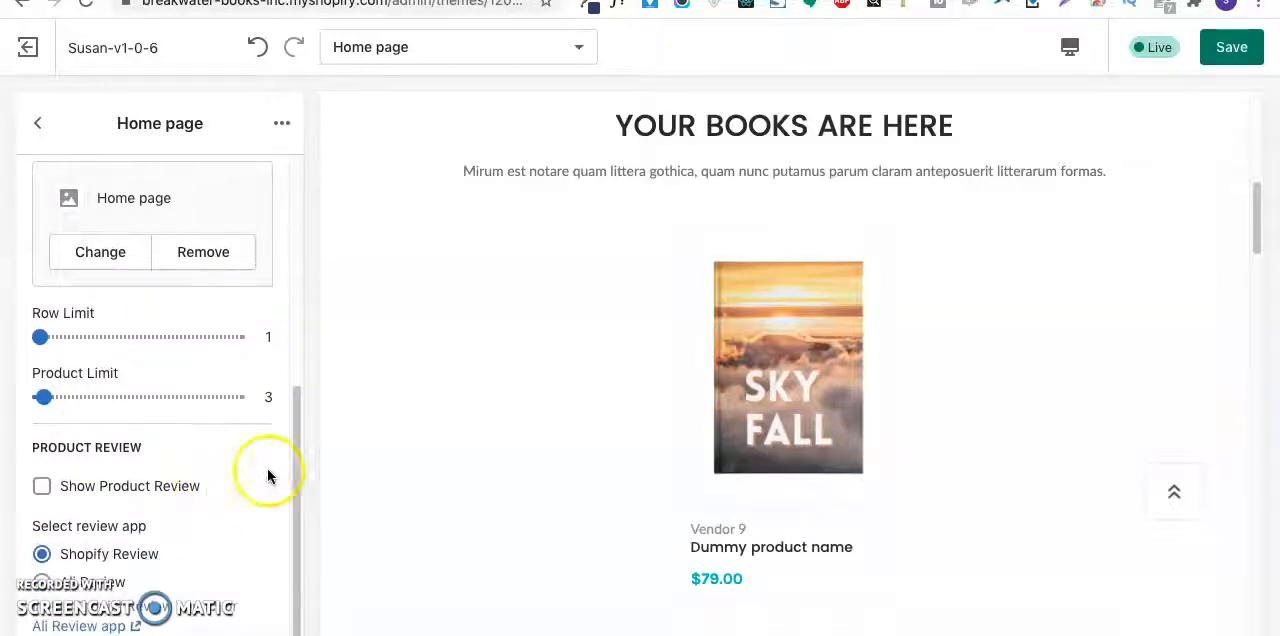
scroll(80, 380, "up", 6)
left_click(123, 487)
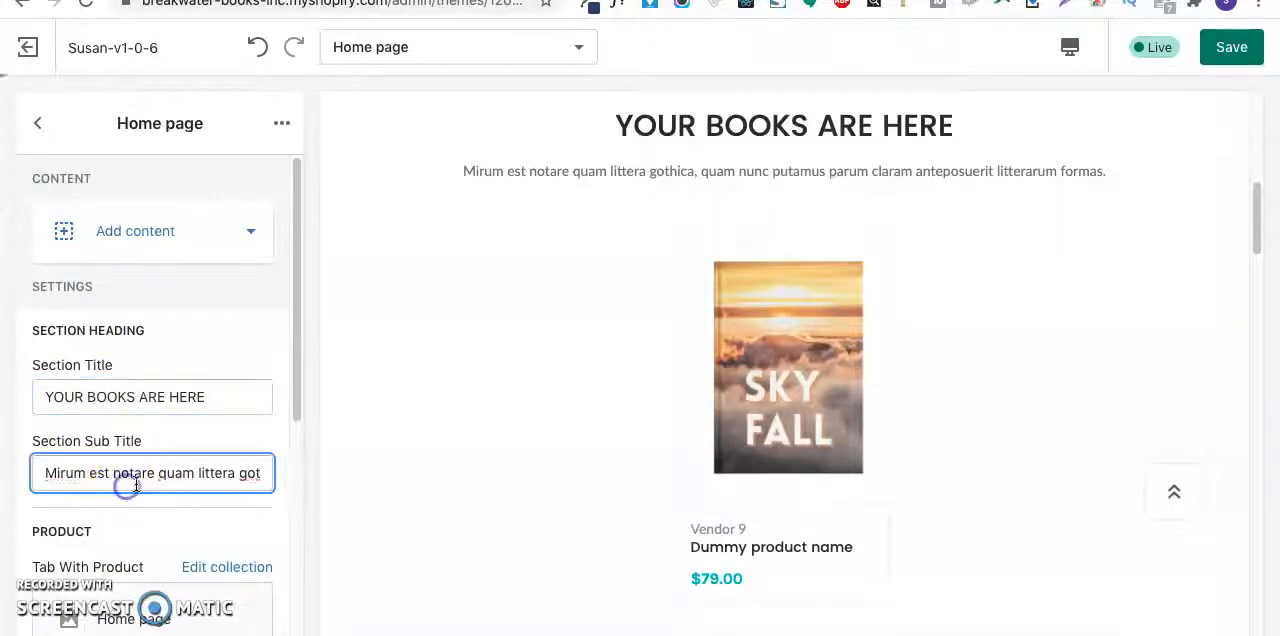
triple_click(150, 487)
key("BackSpace")
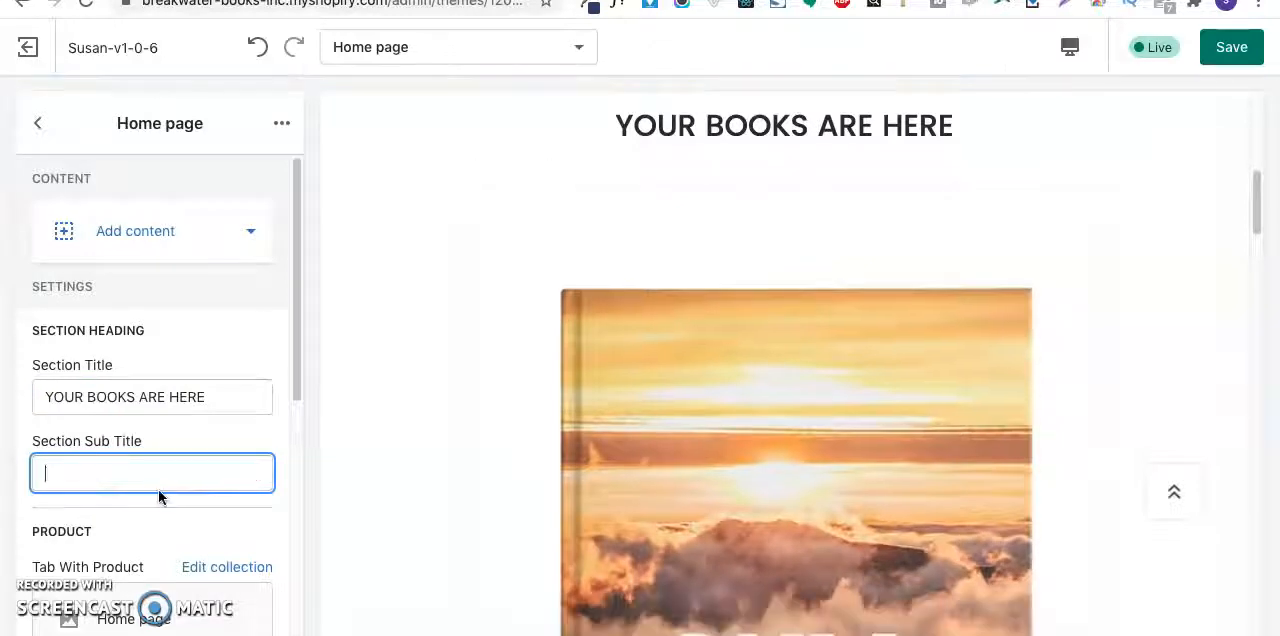
- Try a Row Limit of 3 for the section's products and set it back to 1
scroll(172, 430, "down", 4)
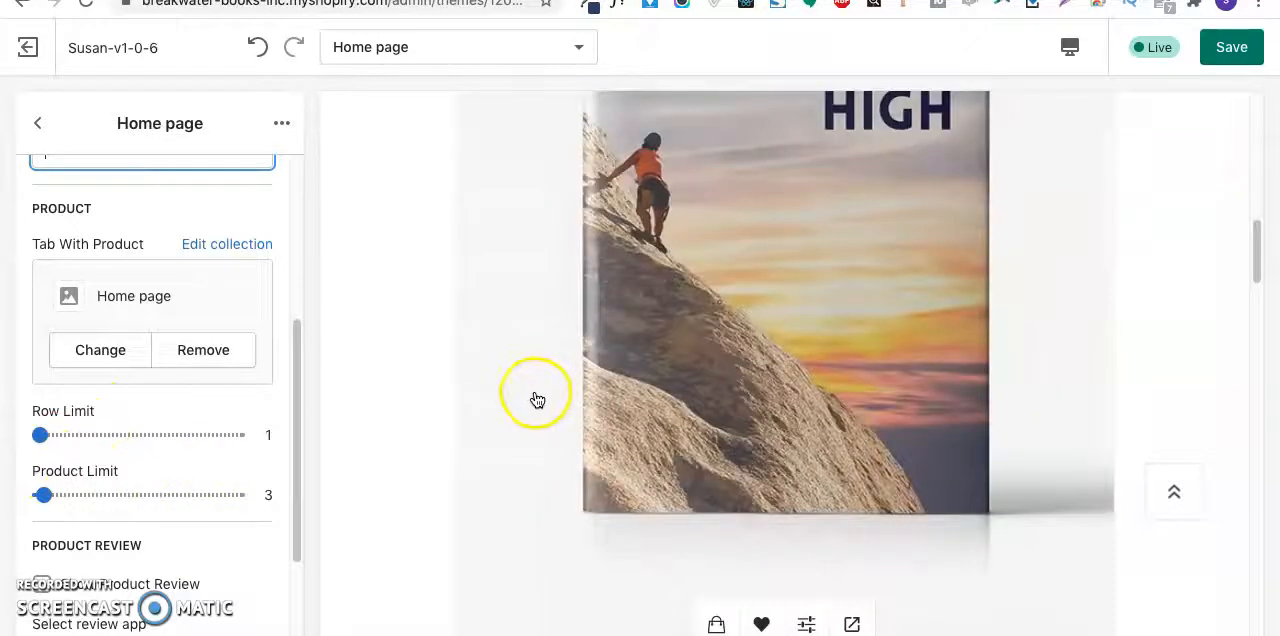
left_click_drag(40, 434, 88, 437)
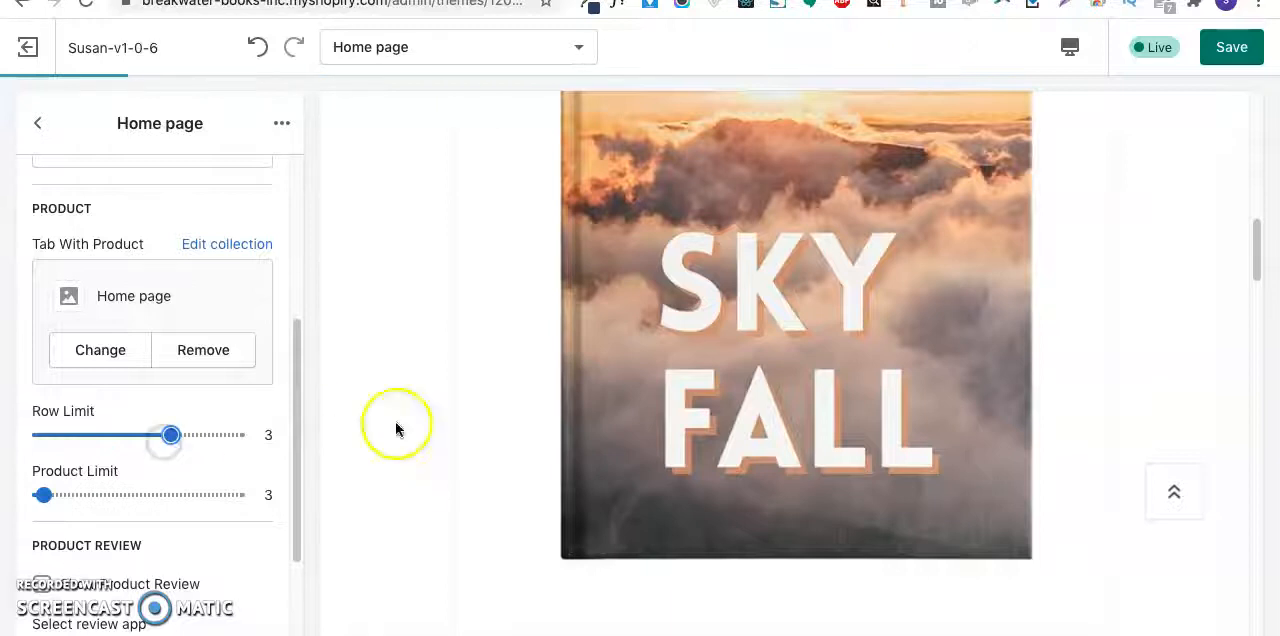
scroll(757, 435, "down", 4)
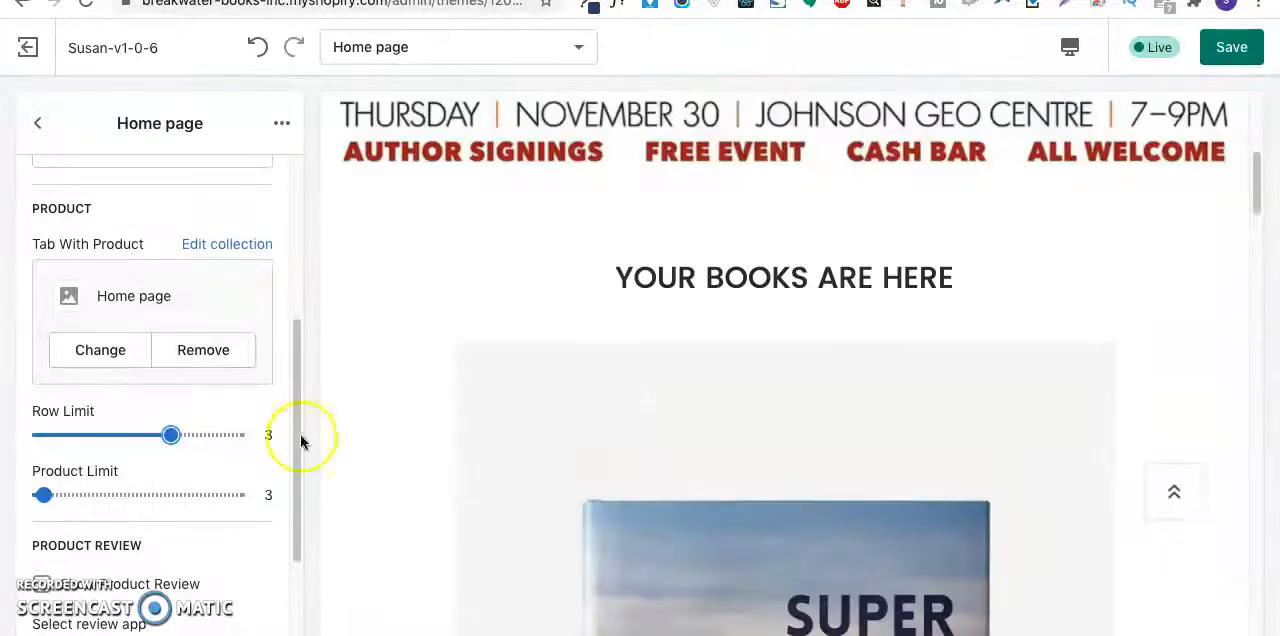
left_click(60, 434)
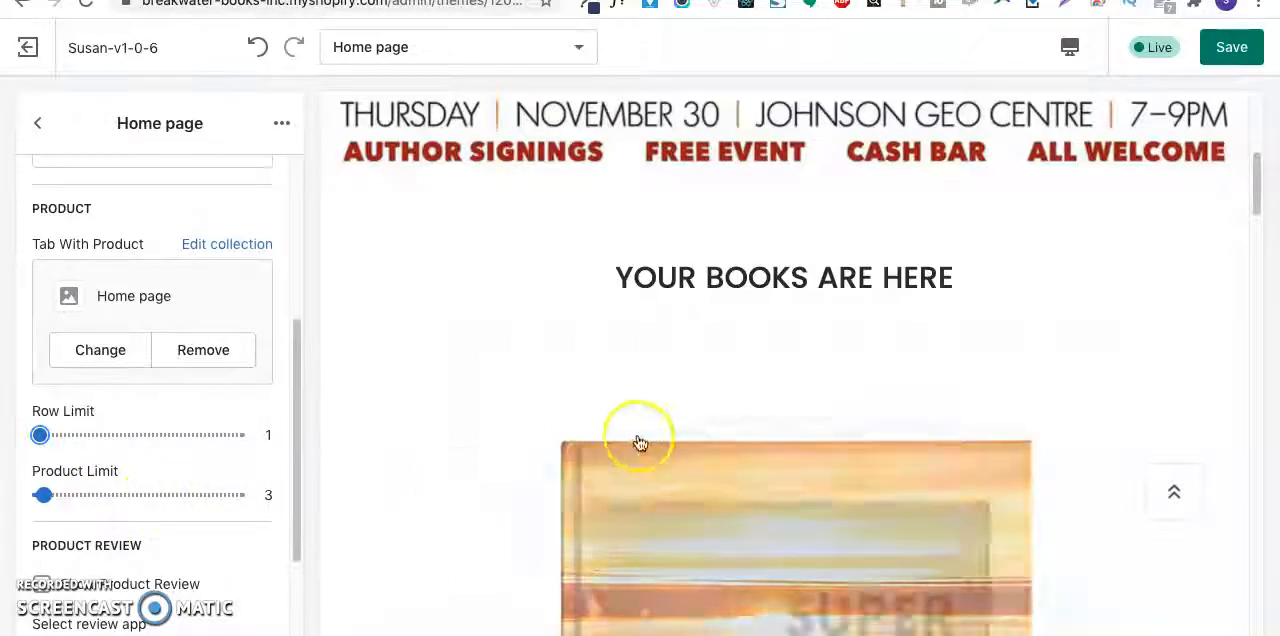
scroll(640, 442, "down", 8)
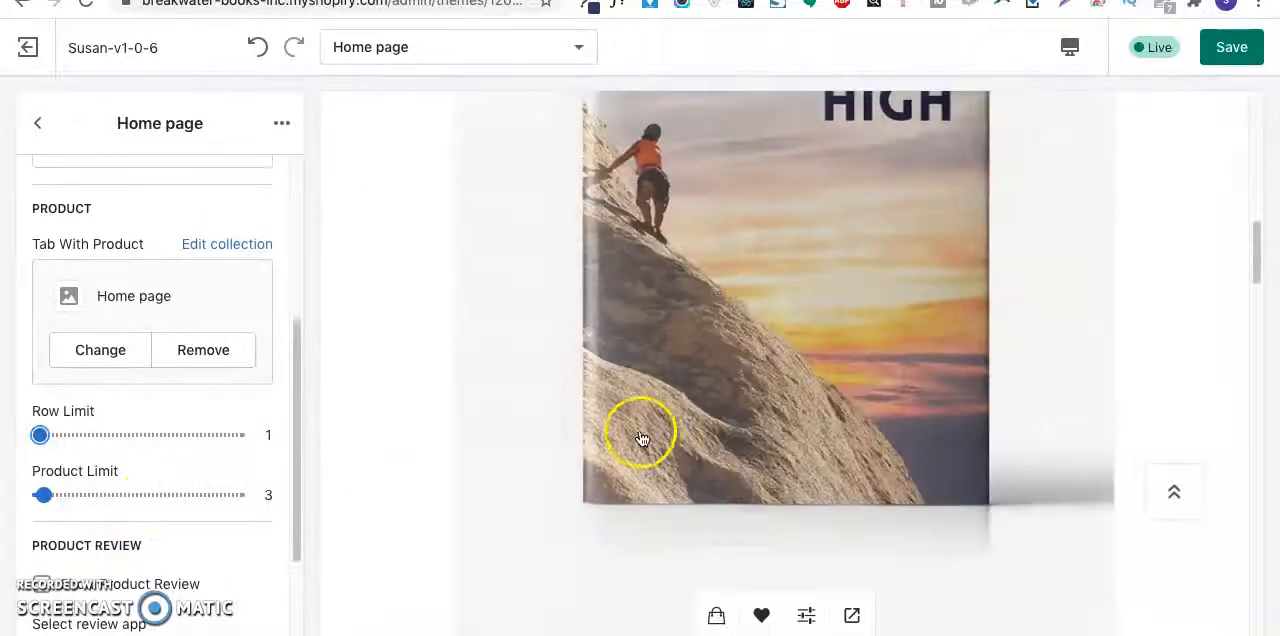
- Compare the book section's product layout with the mockup in Preview, and review its settings in the customizer
left_click(928, 635)
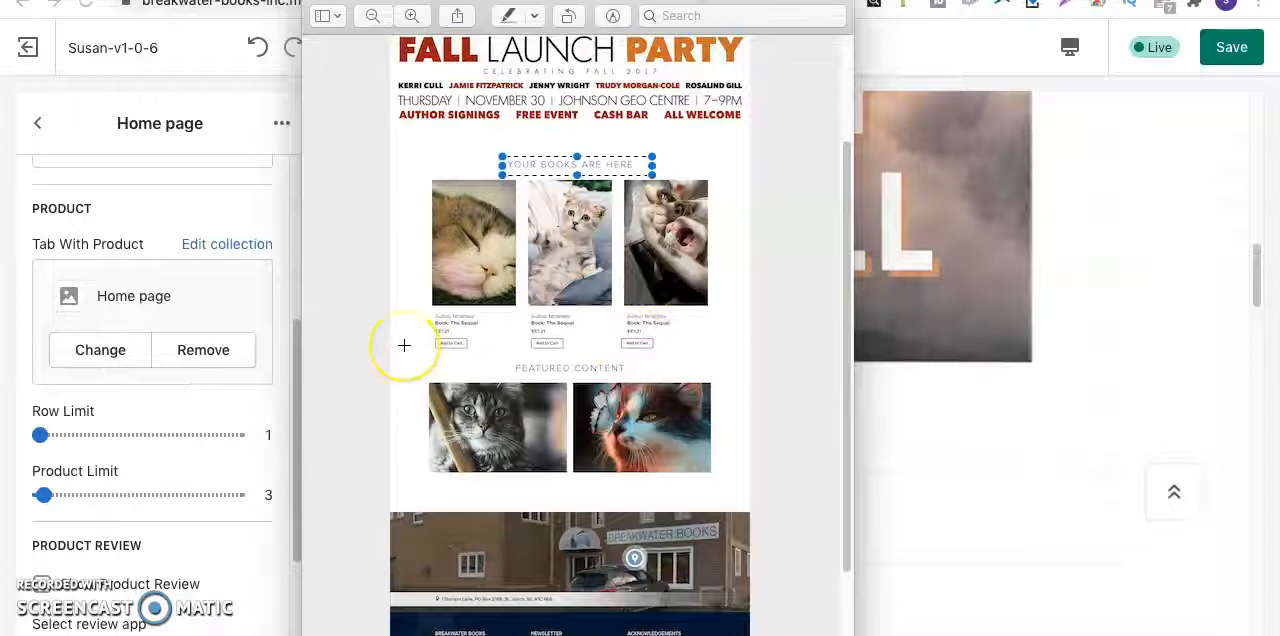
left_click(195, 557)
scroll(200, 545, "down", 3)
scroll(207, 530, "up", 10)
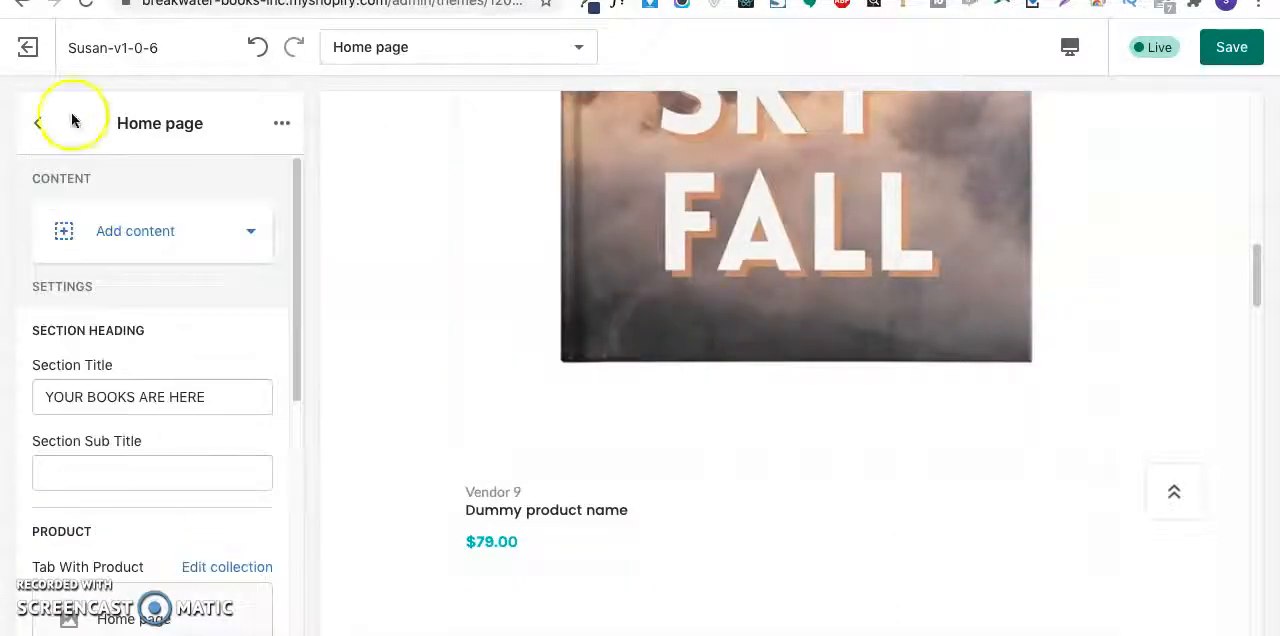
scroll(590, 405, "up", 5)
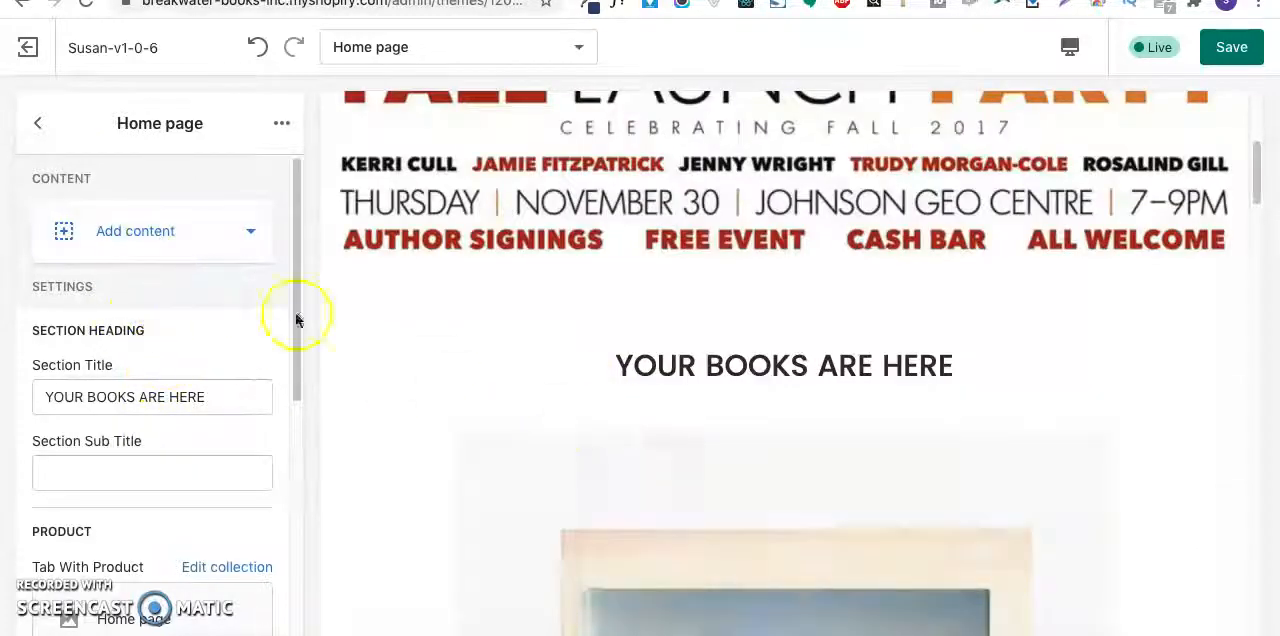
- Reopen the Home page section from the section list and examine the content types it can add
left_click(33, 127)
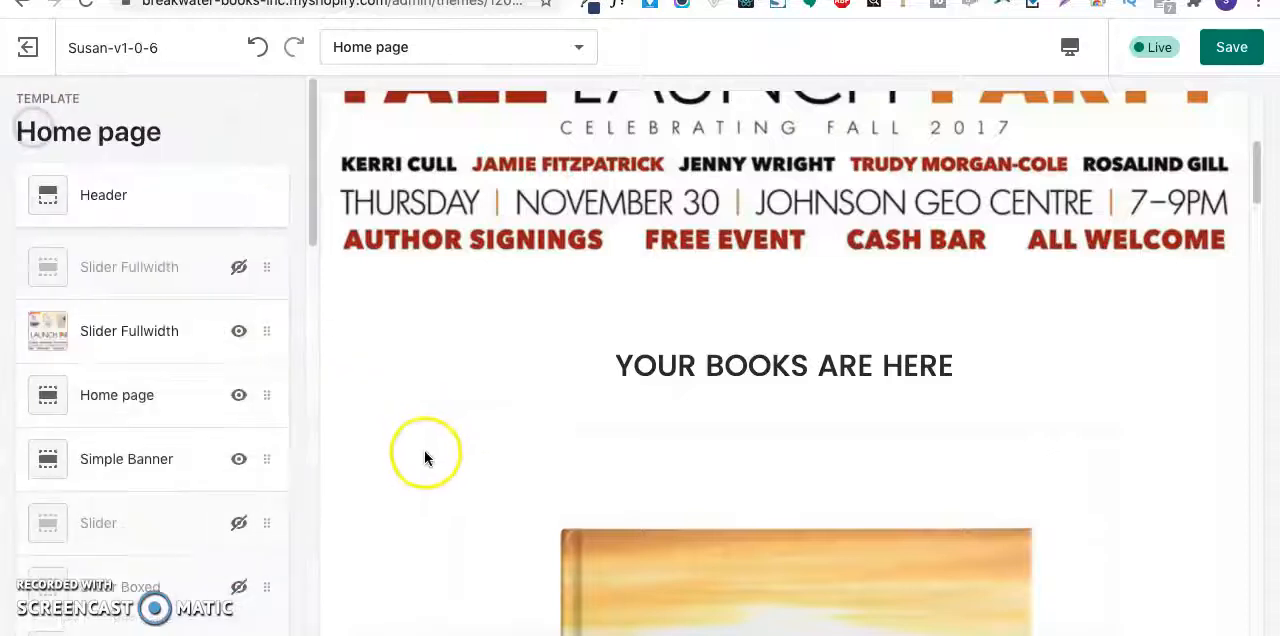
left_click(118, 394)
left_click(167, 242)
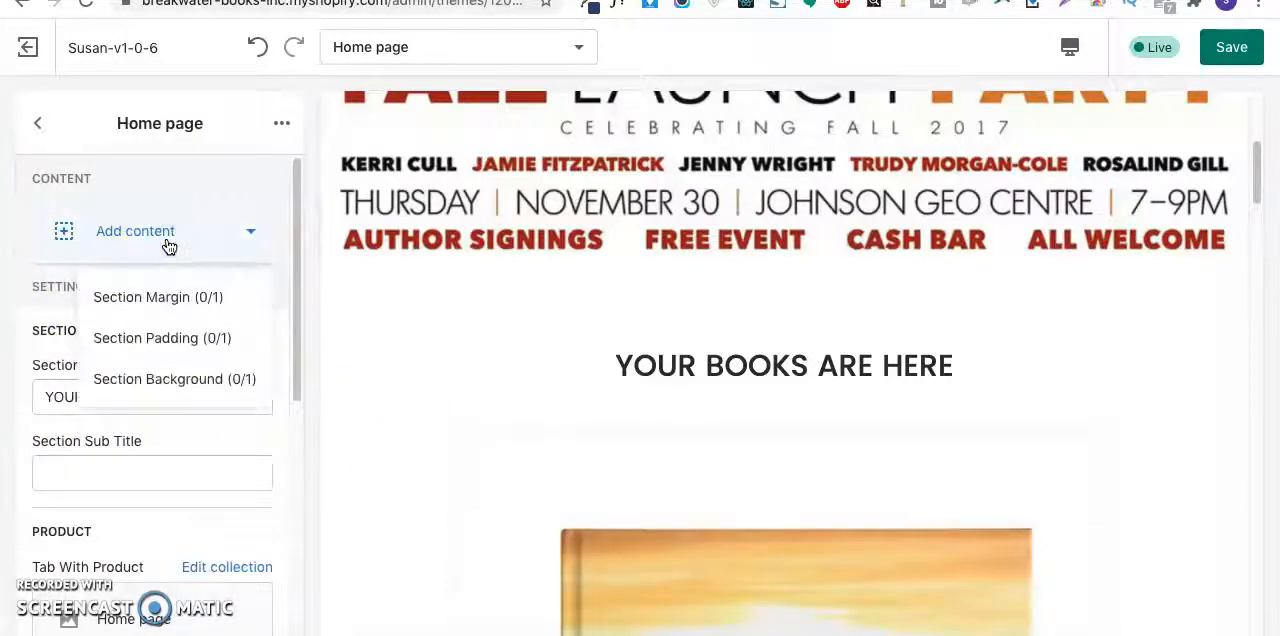
left_click(167, 242)
- Open the collection selection for the section's Tab With Product setting
scroll(194, 401, "down", 3)
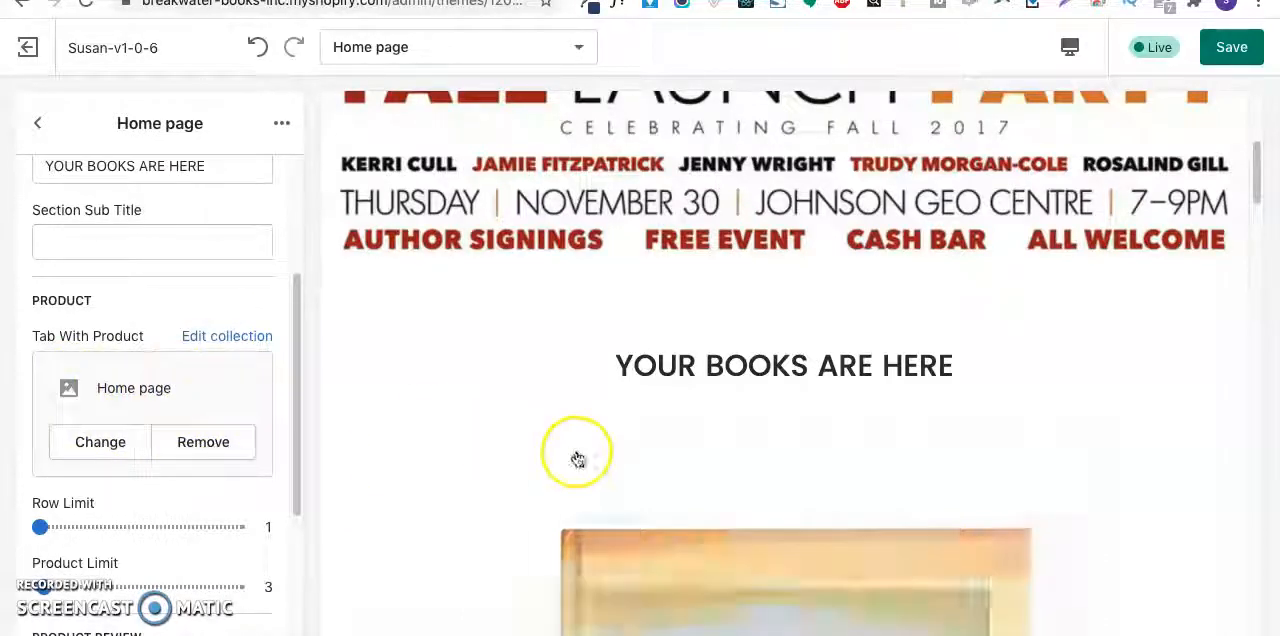
scroll(577, 458, "down", 1)
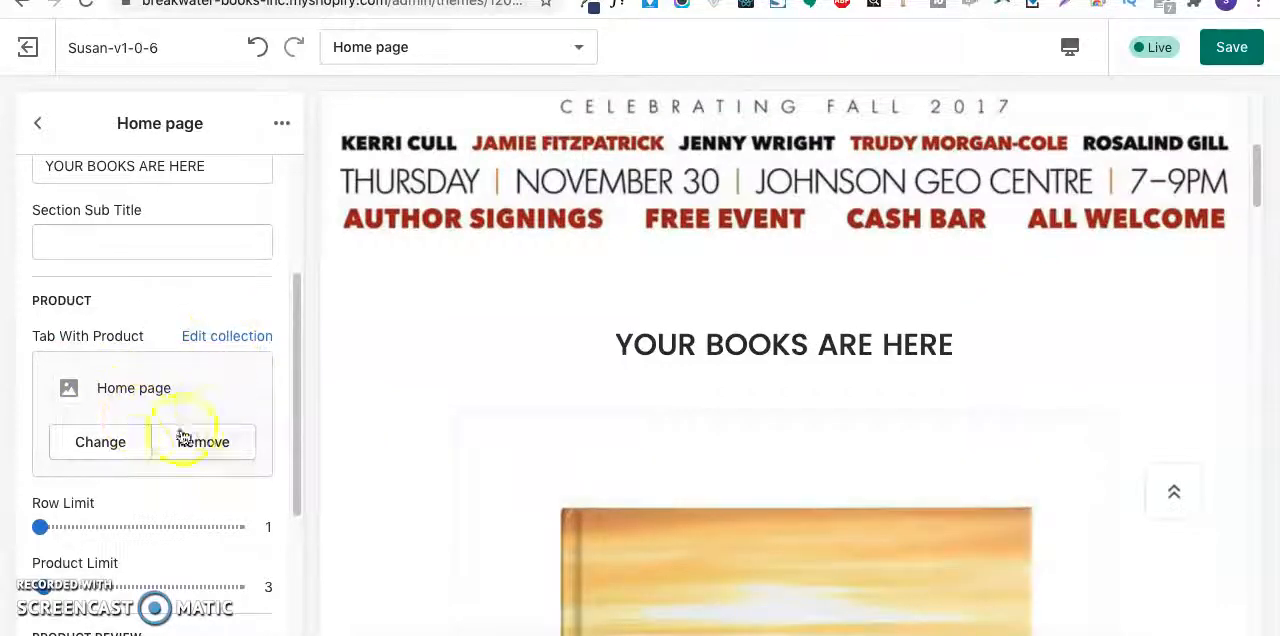
left_click(120, 443)
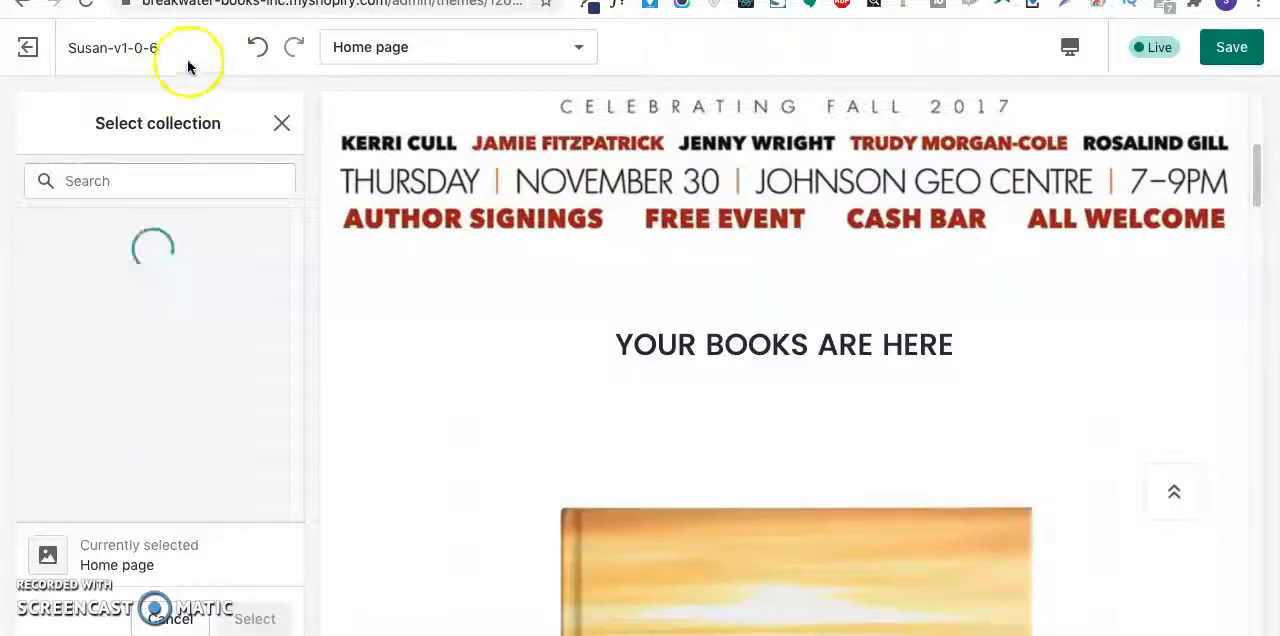
scroll(689, 414, "down", 4)
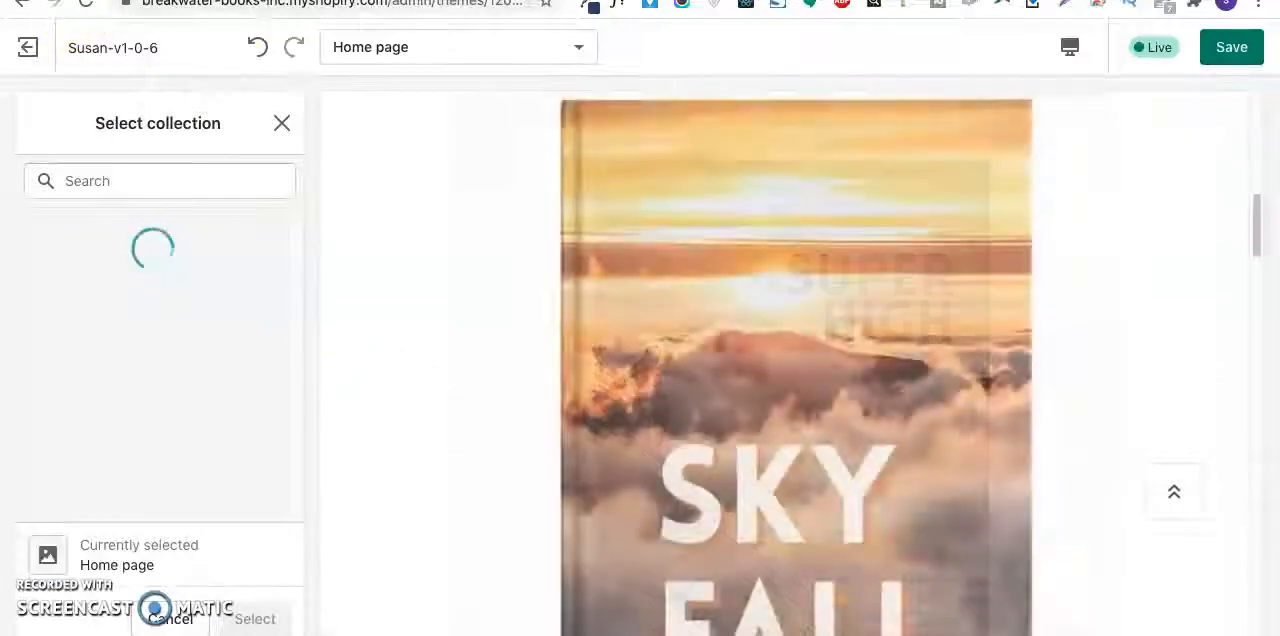